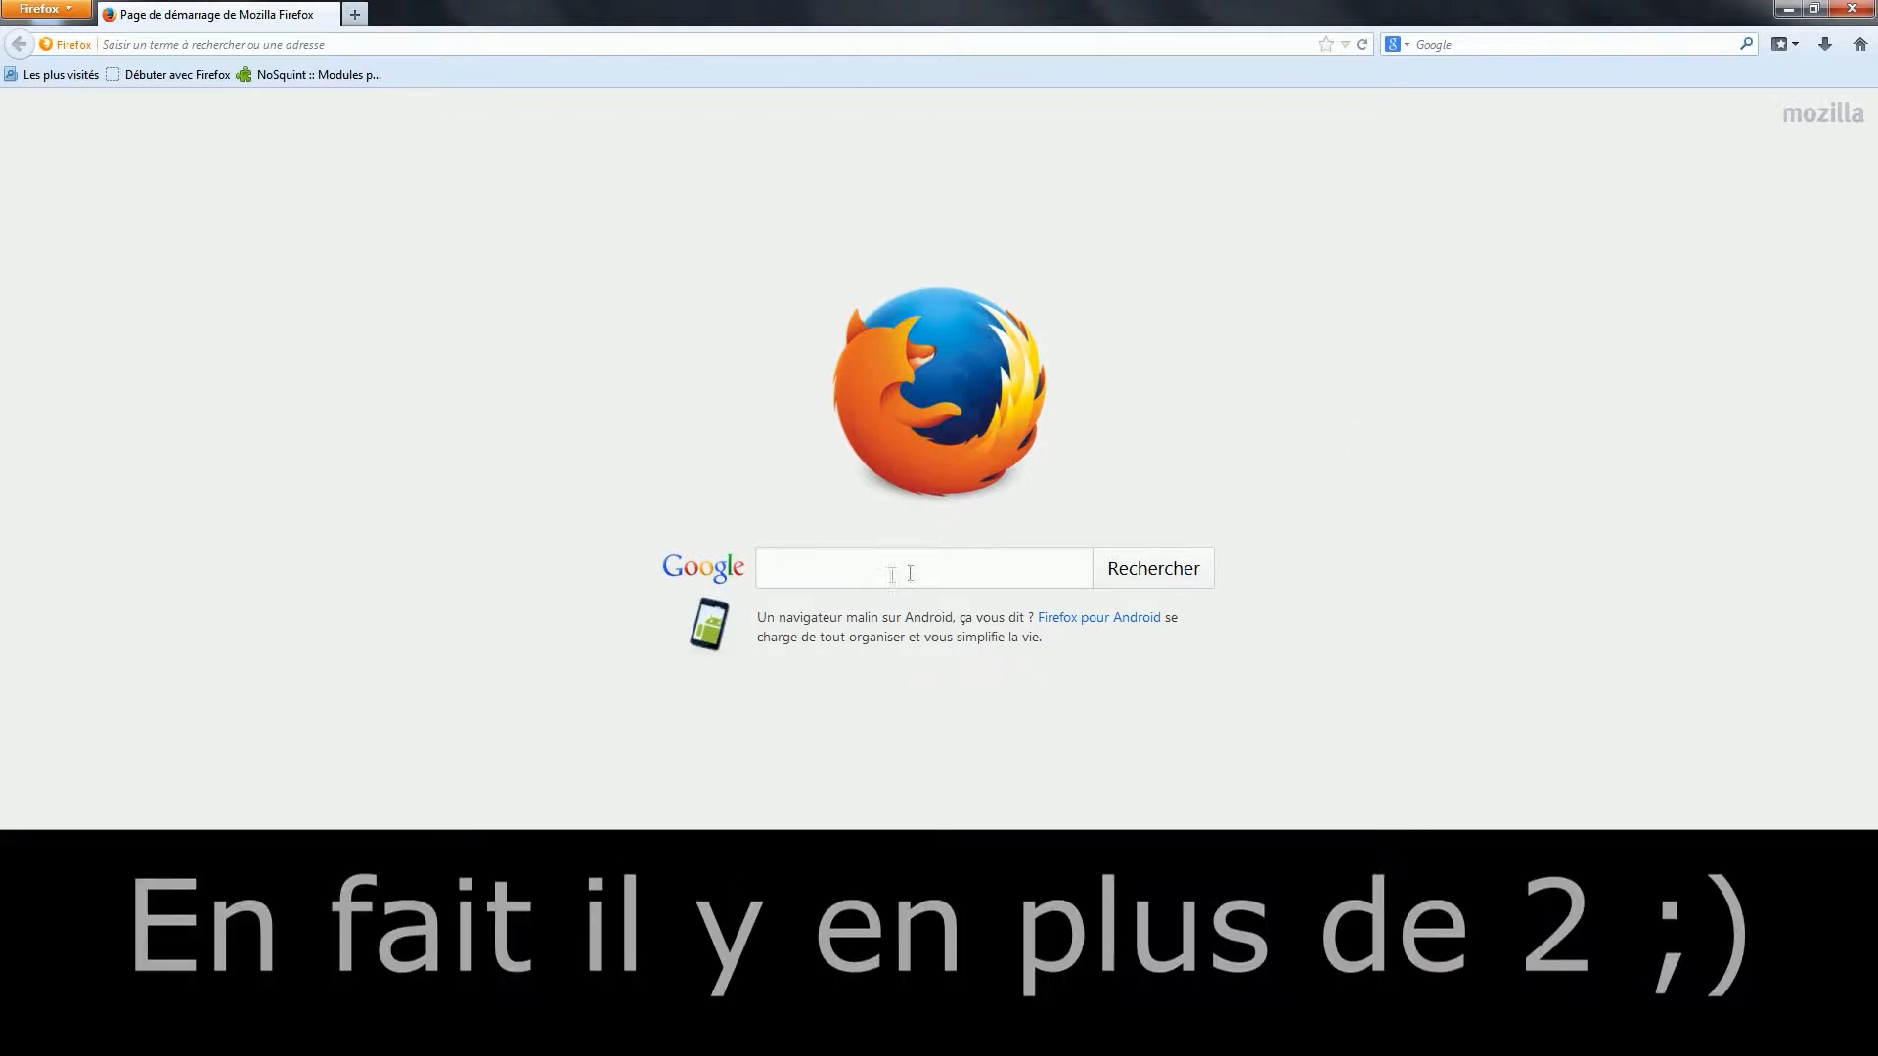
Search Google for "extension firefox" and open the "Modules pour Firefox - Mozilla Add-ons" result.
left_click(853, 575)
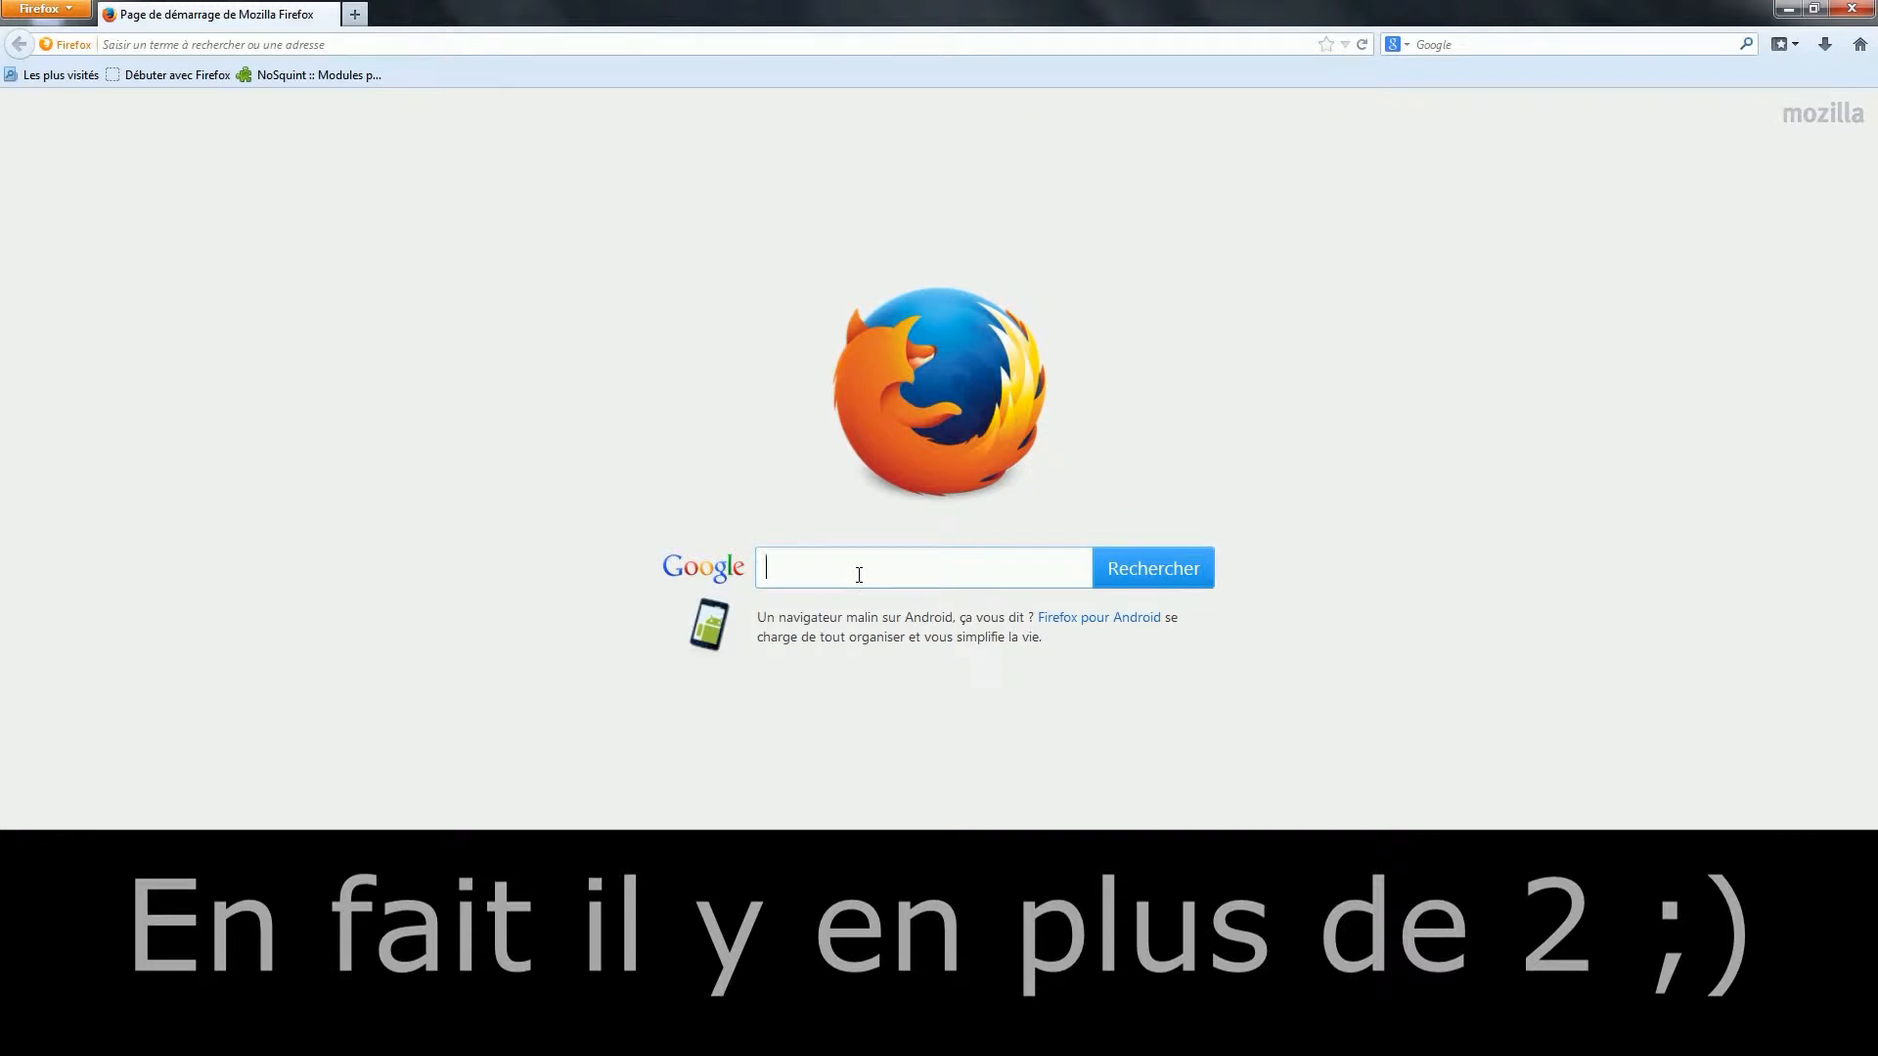
type("extension")
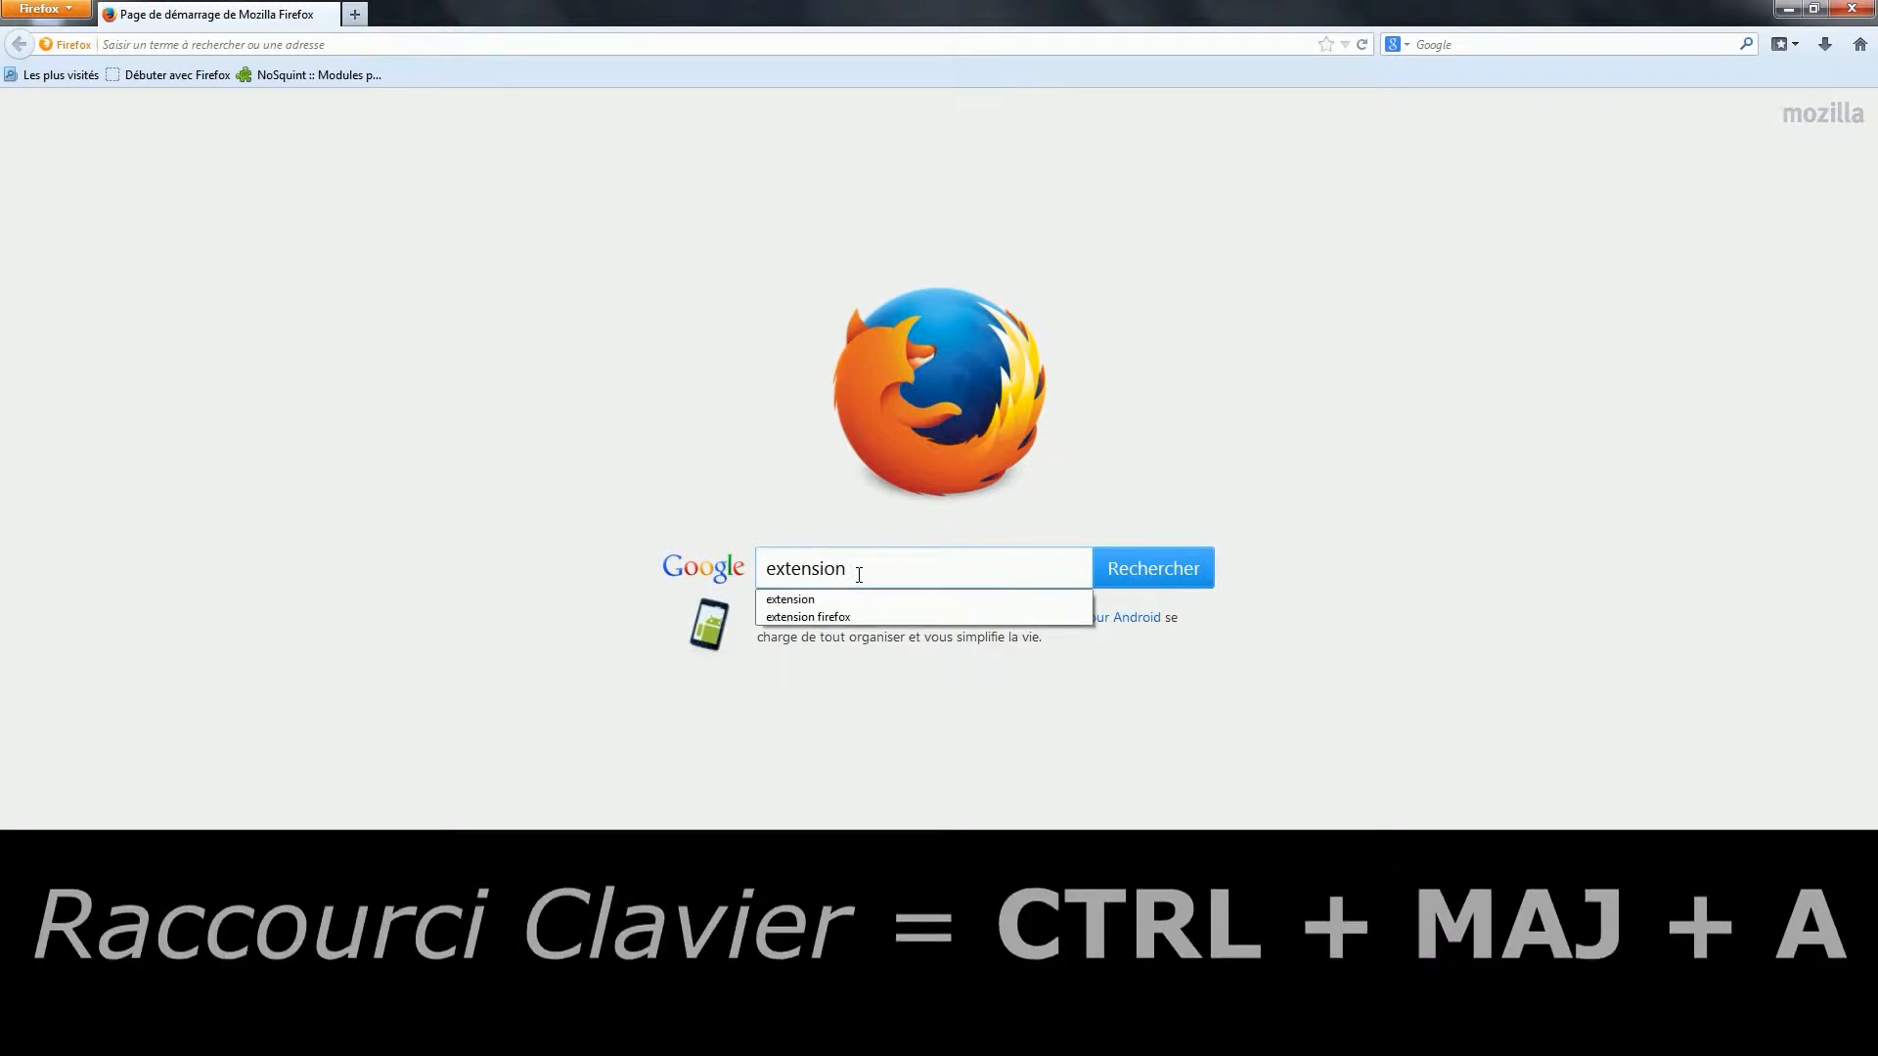
key("Down")
key("Down")
key("Return")
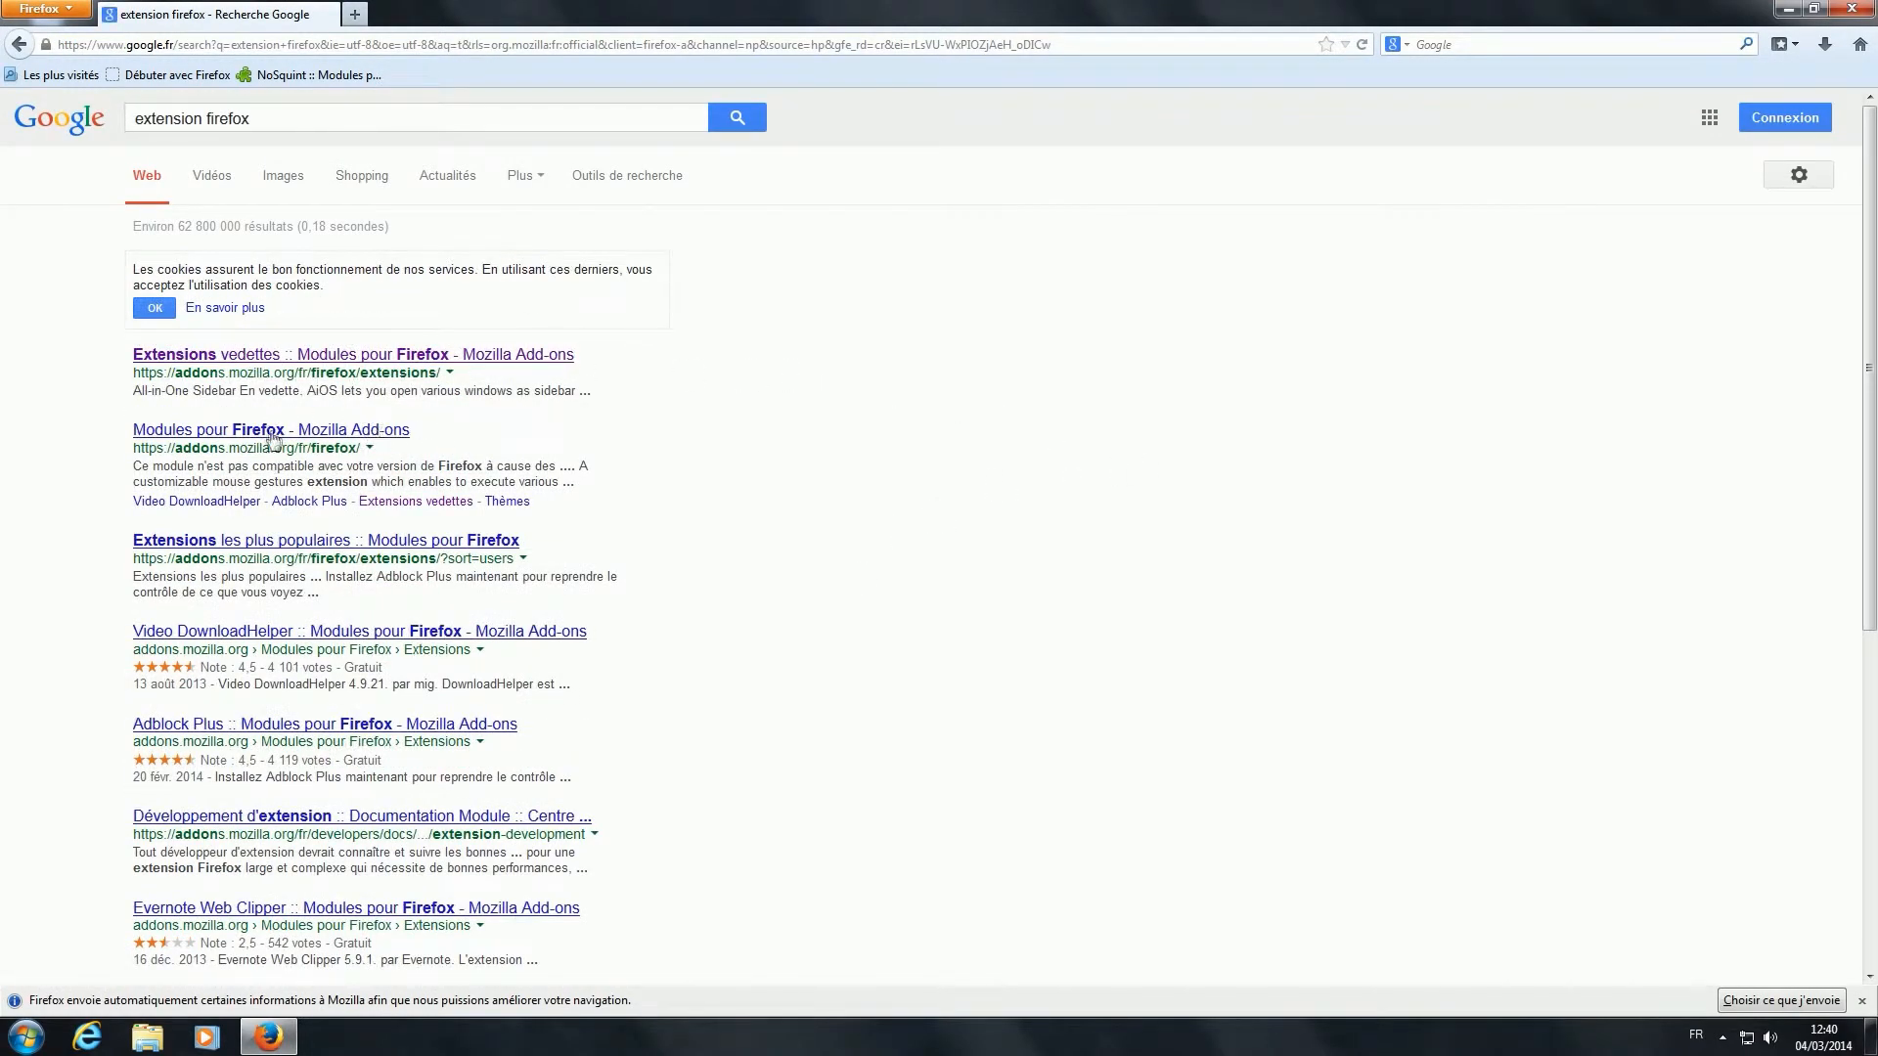
left_click(370, 431)
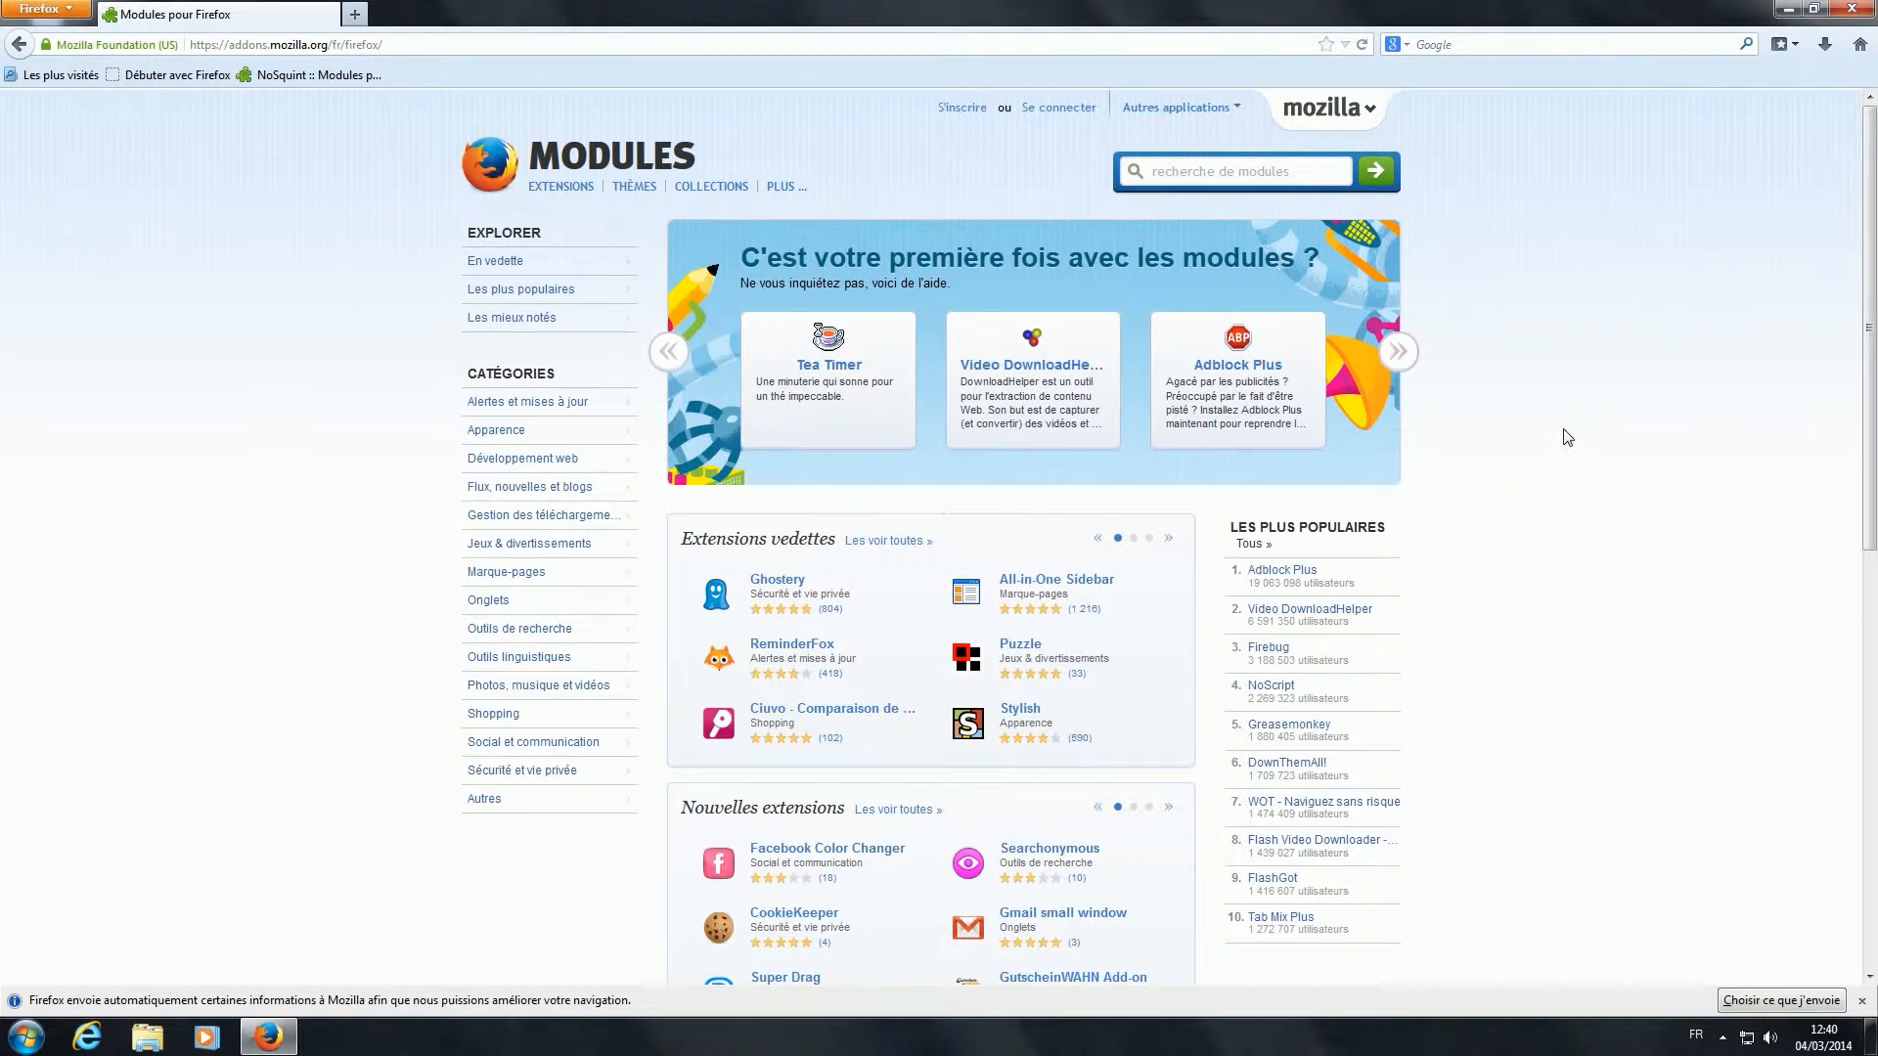
Open the browser's add-ons manager (Modules complémentaires) and display its Catalogue section.
left_click(51, 12)
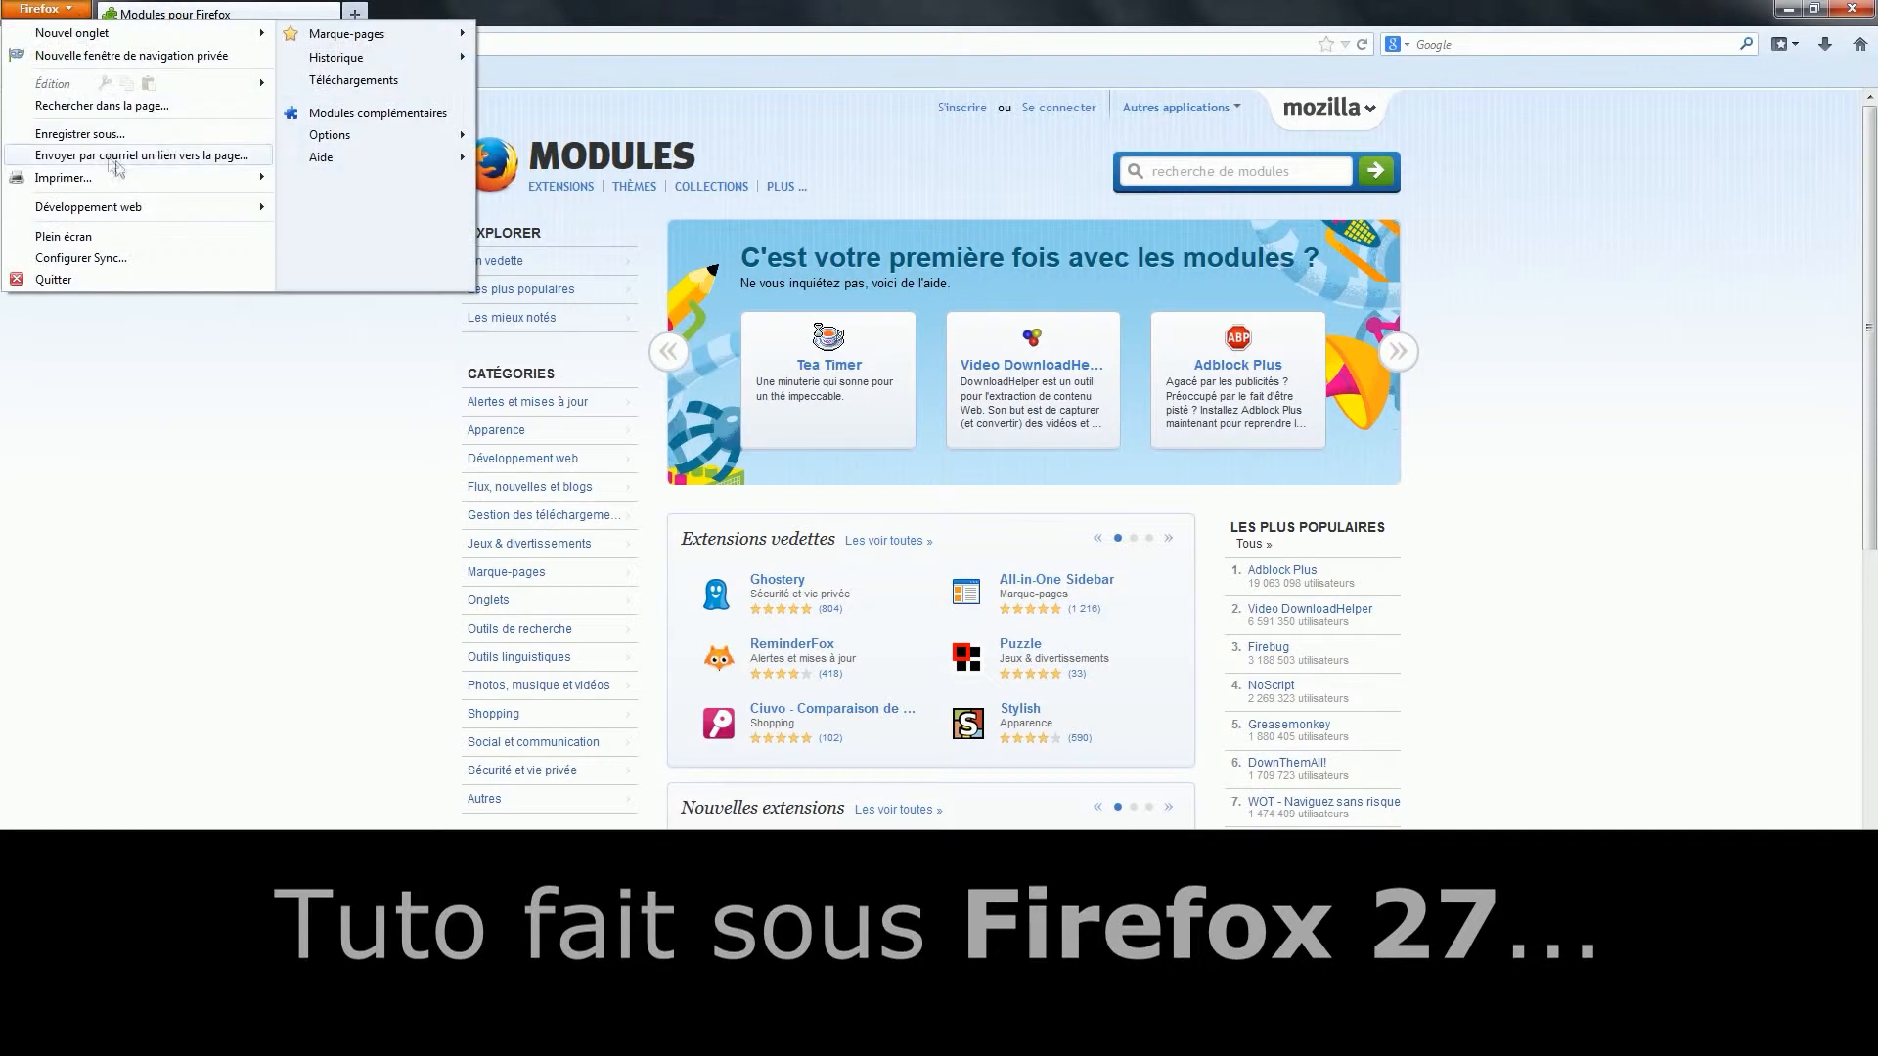
left_click(409, 115)
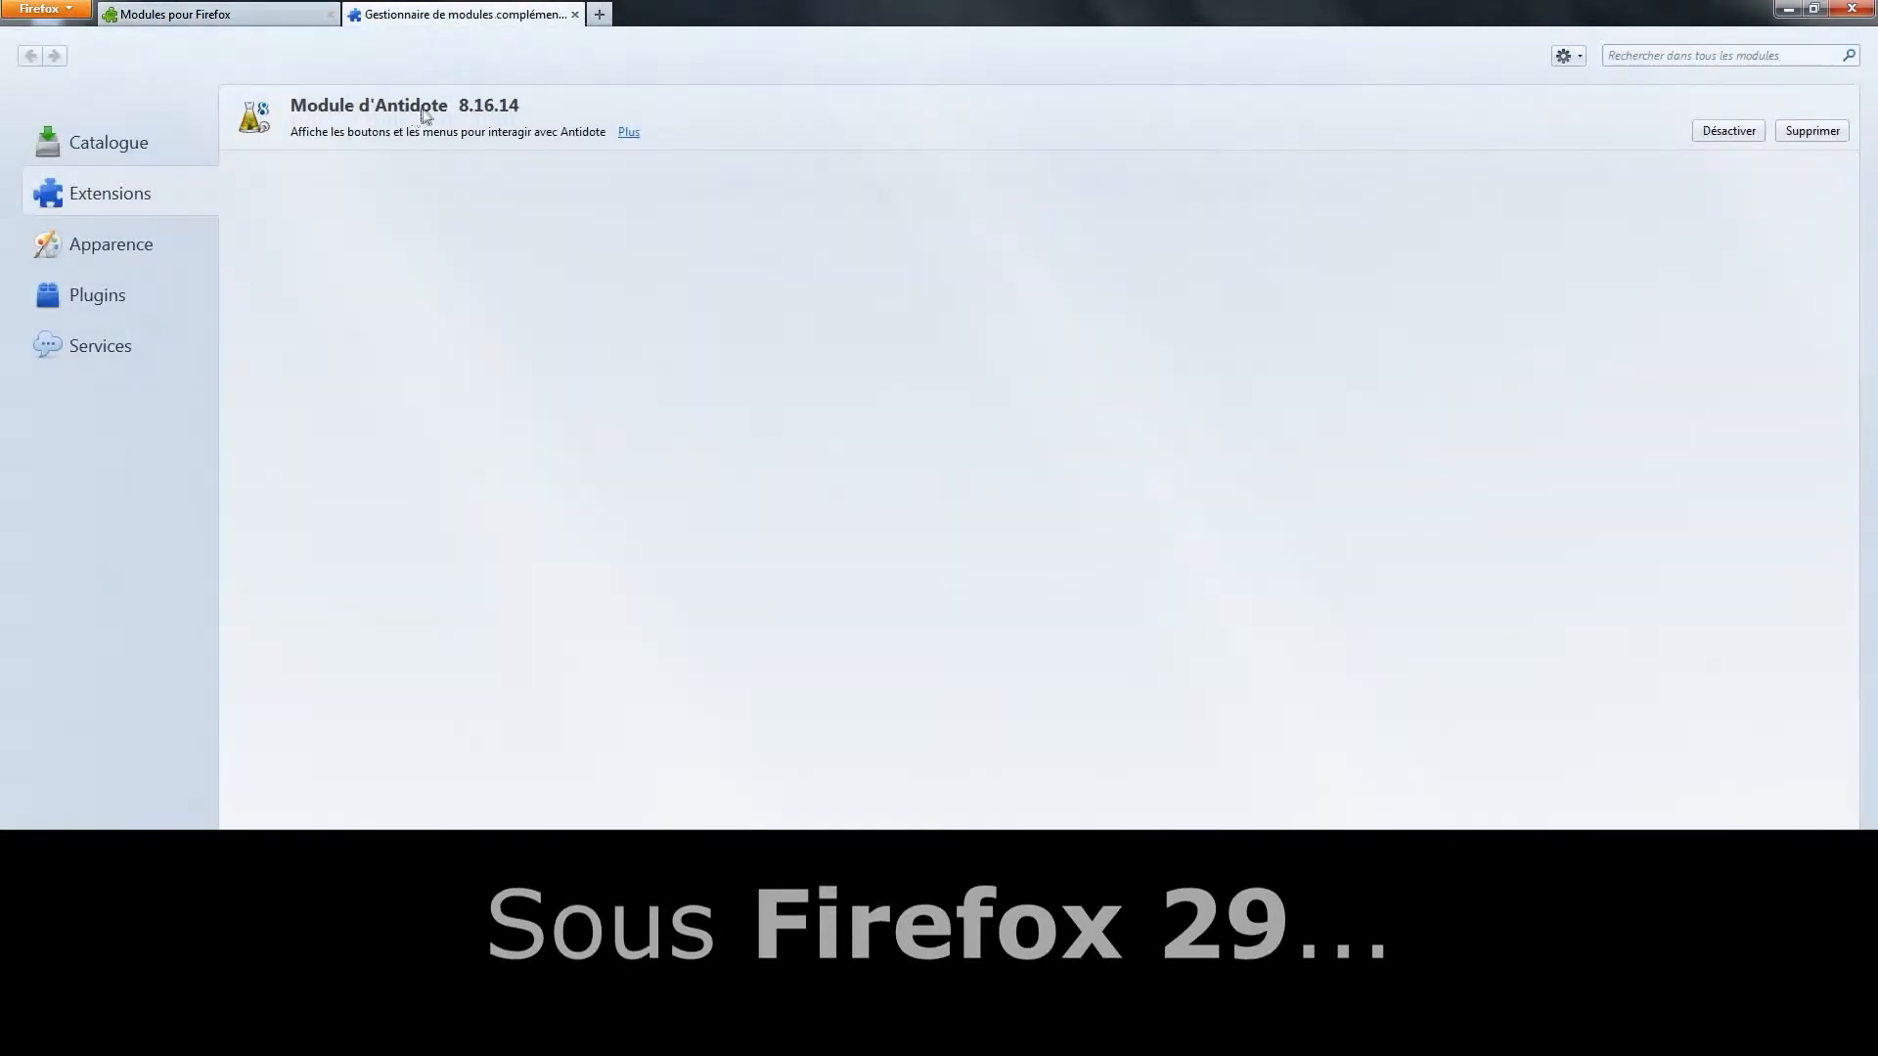
left_click(160, 145)
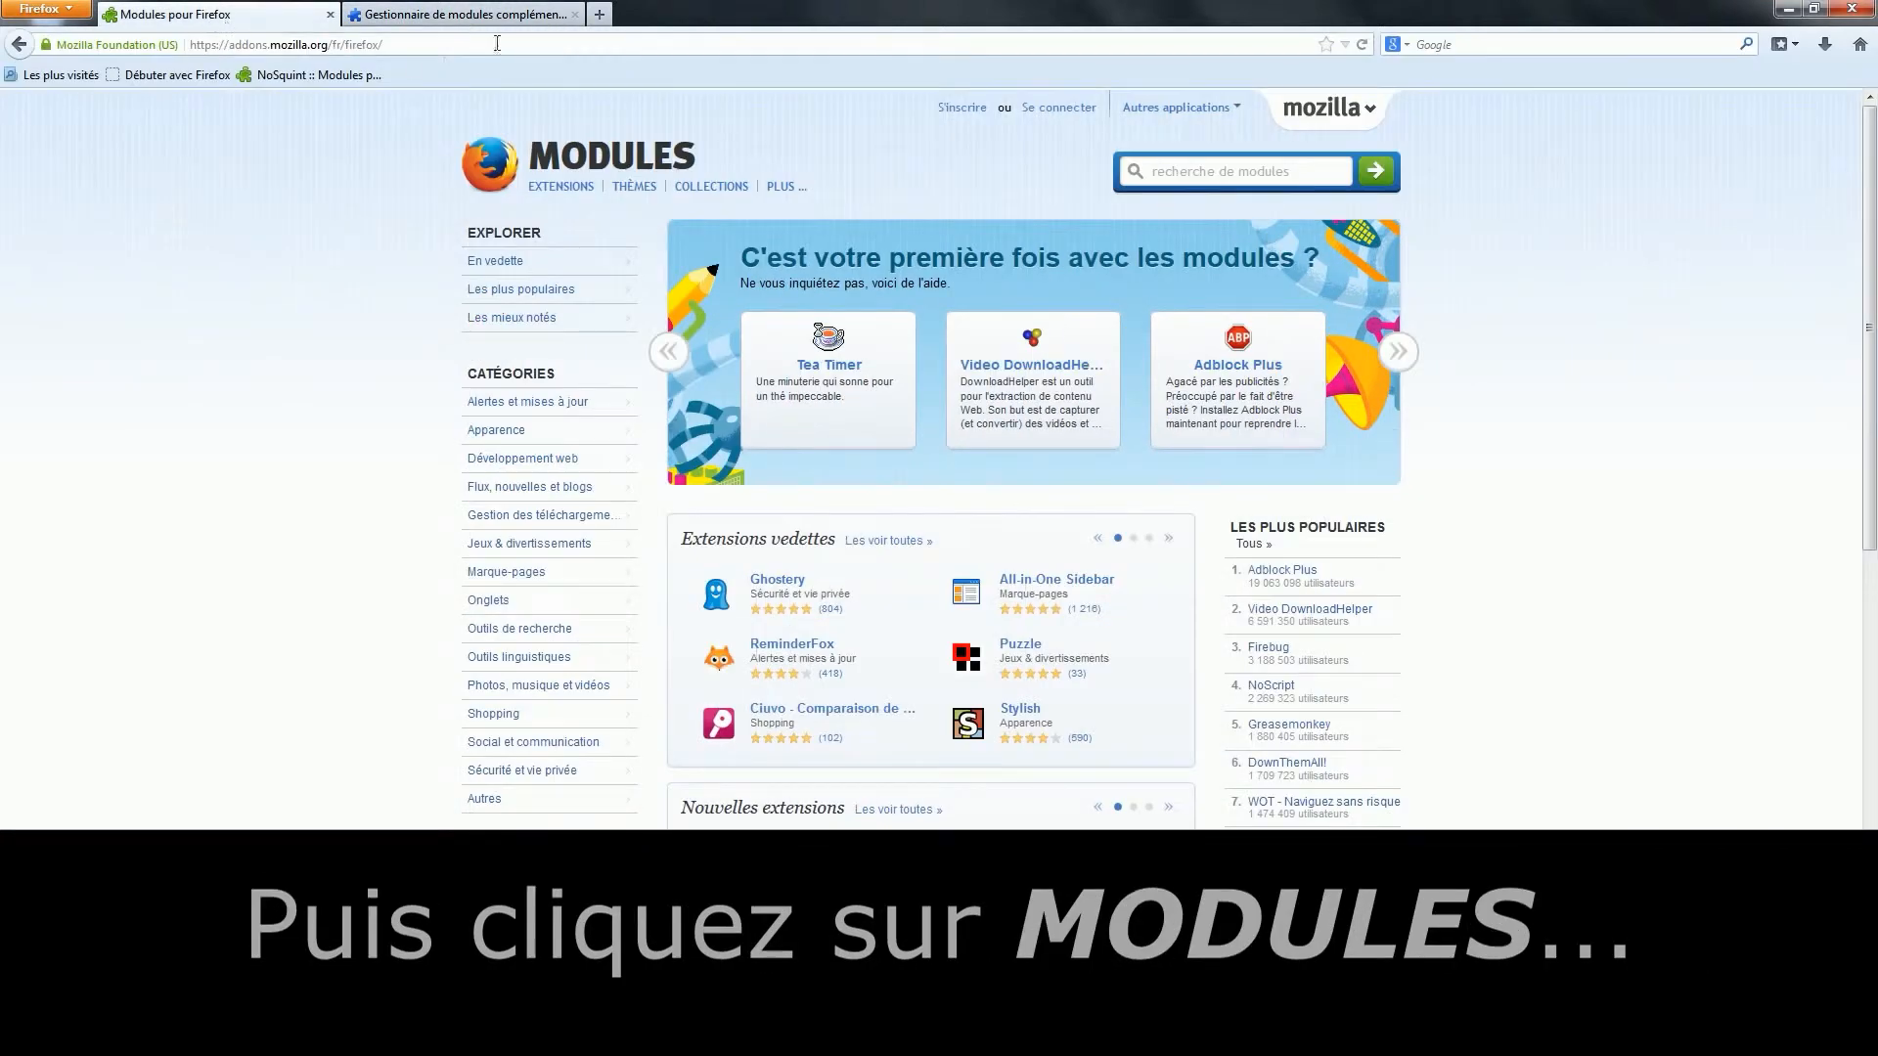
Compare the Modules pour Firefox website with the add-ons manager's catalogue, and close the website's tab.
left_click(463, 17)
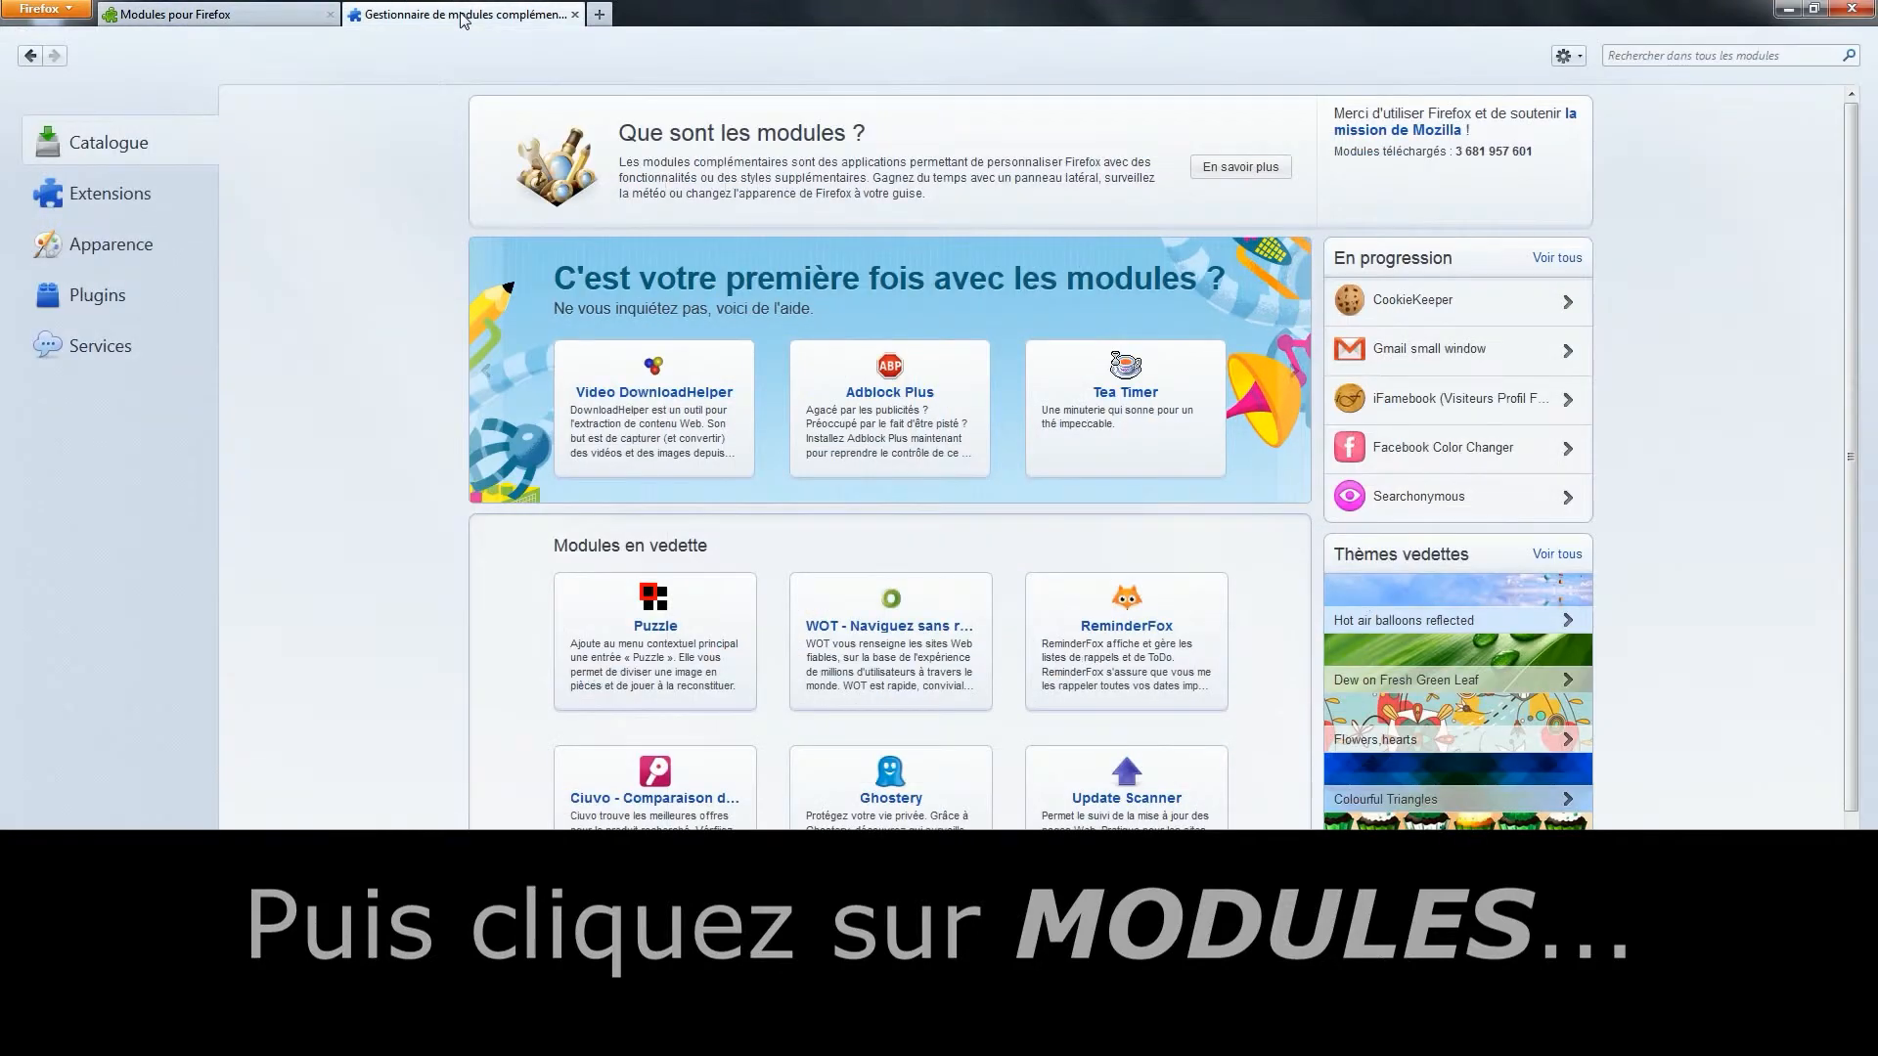
left_click(230, 15)
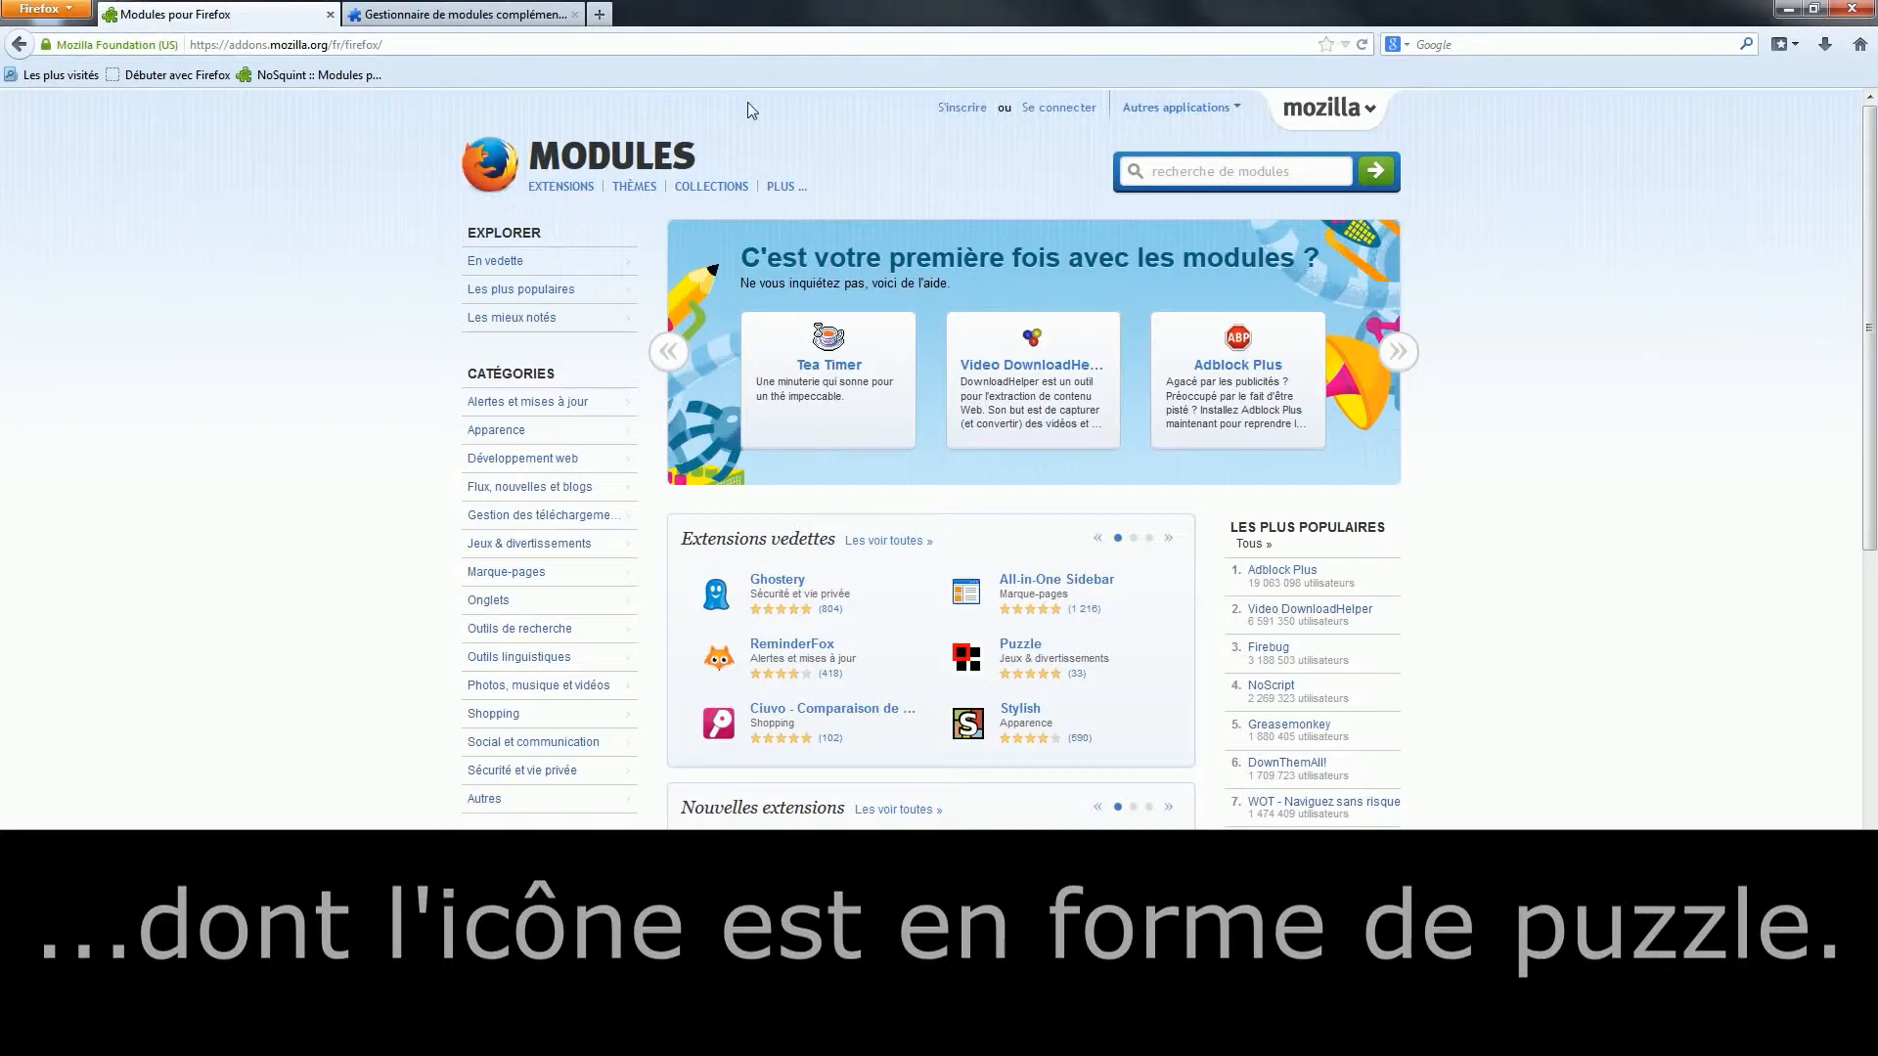
left_click(469, 17)
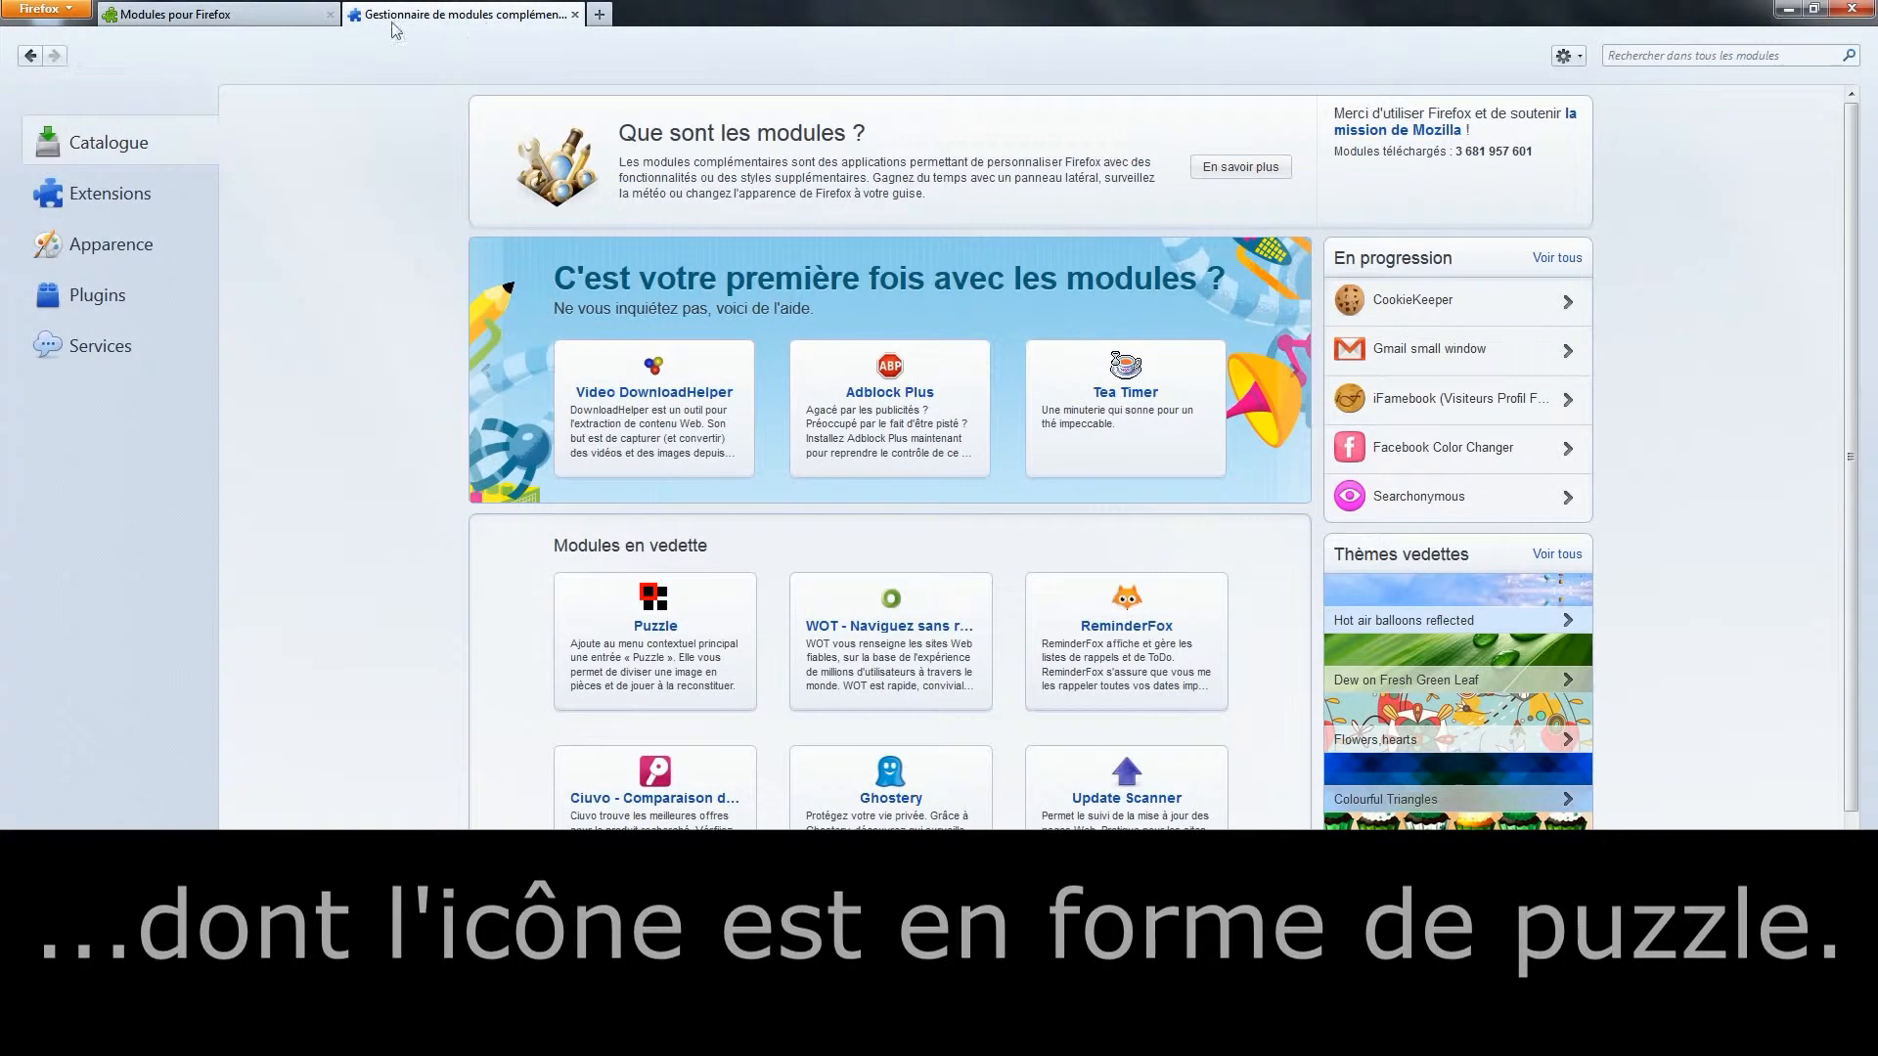
left_click(331, 16)
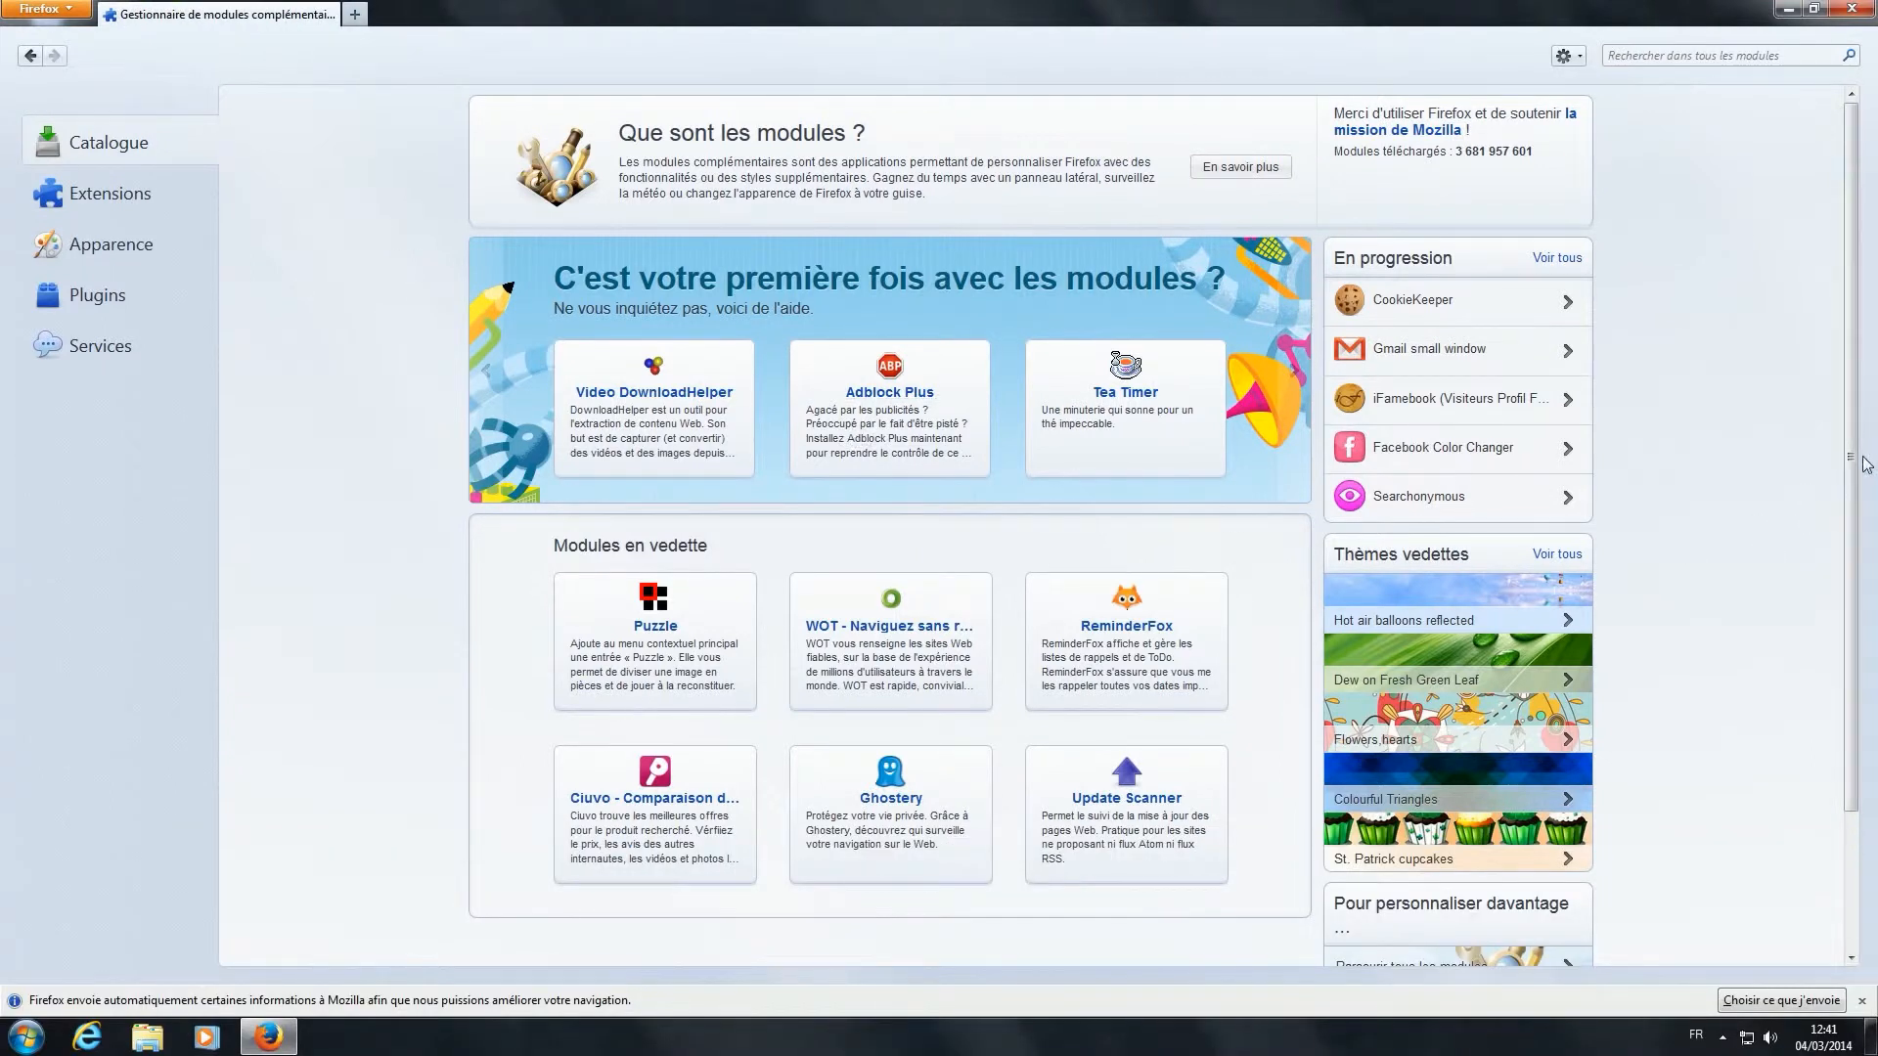
Open Adblock Plus from the add-ons catalogue and install it in Firefox.
scroll(1865, 462, "down", 3)
scroll(1865, 463, "up", 3)
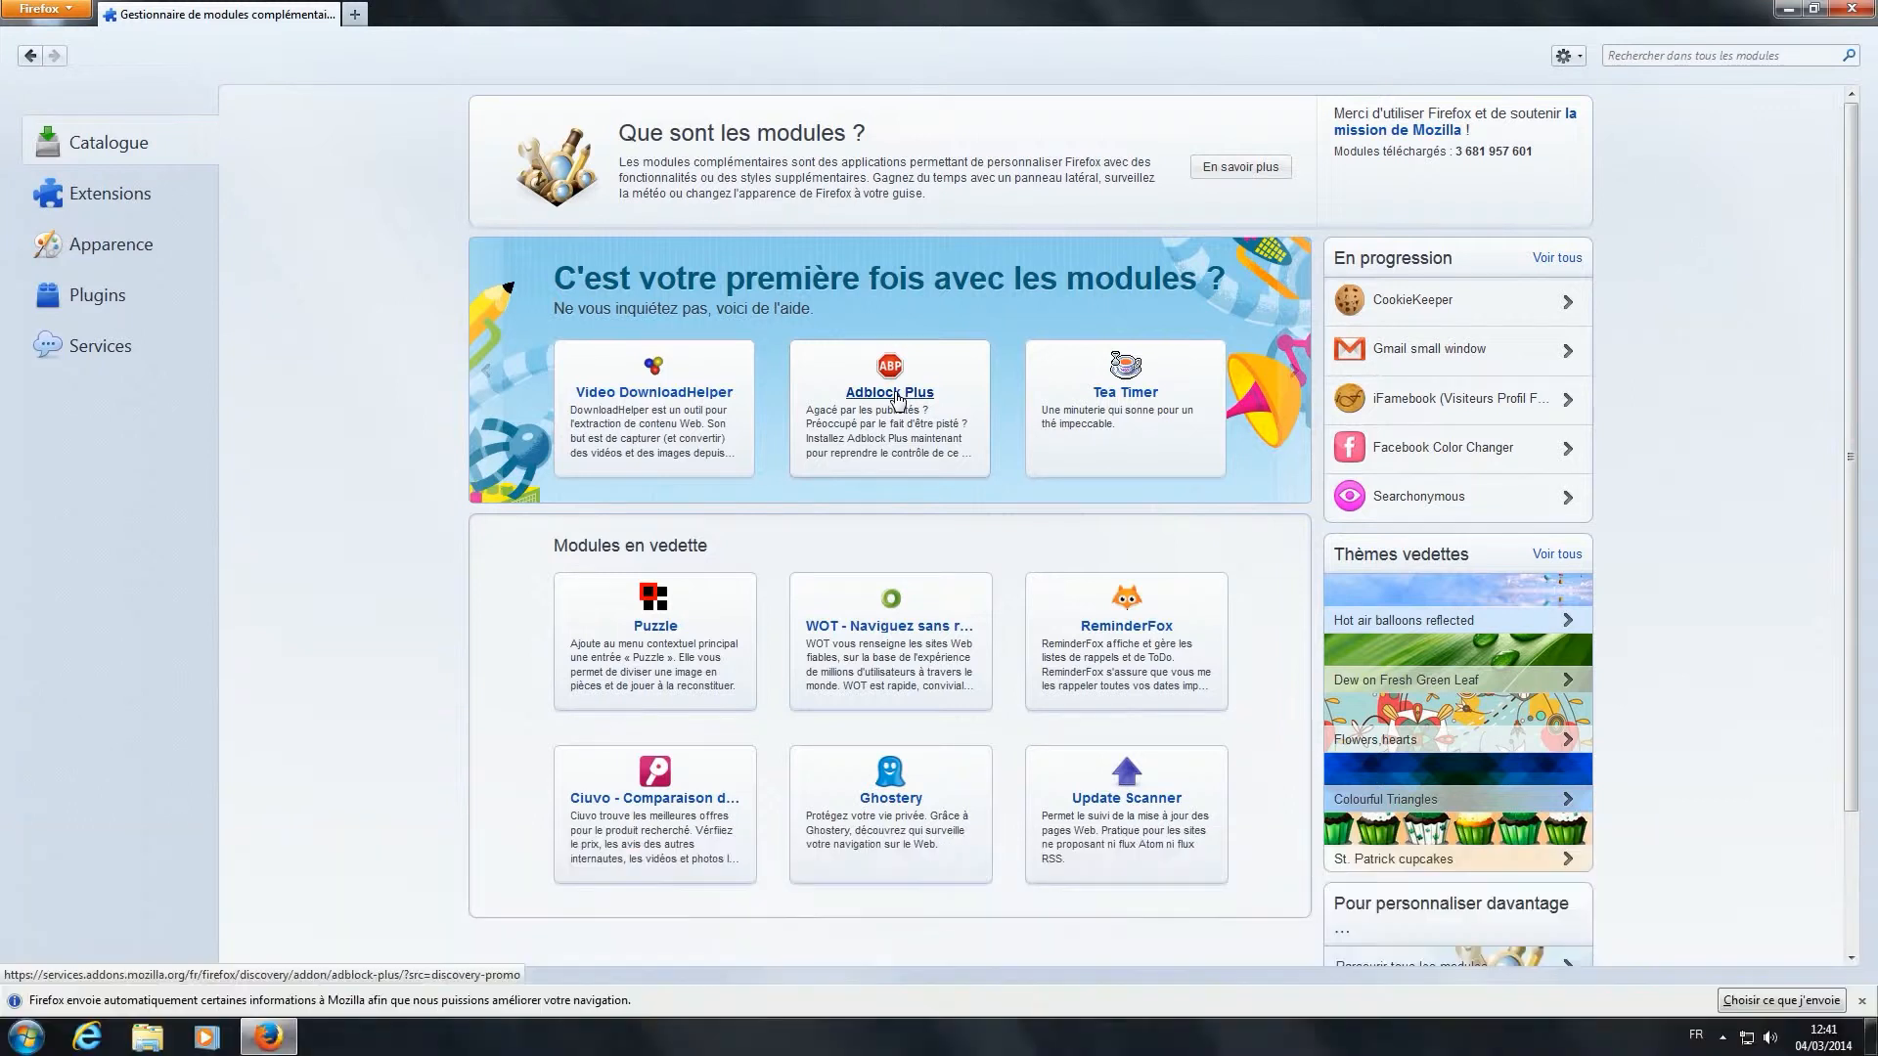
left_click(894, 393)
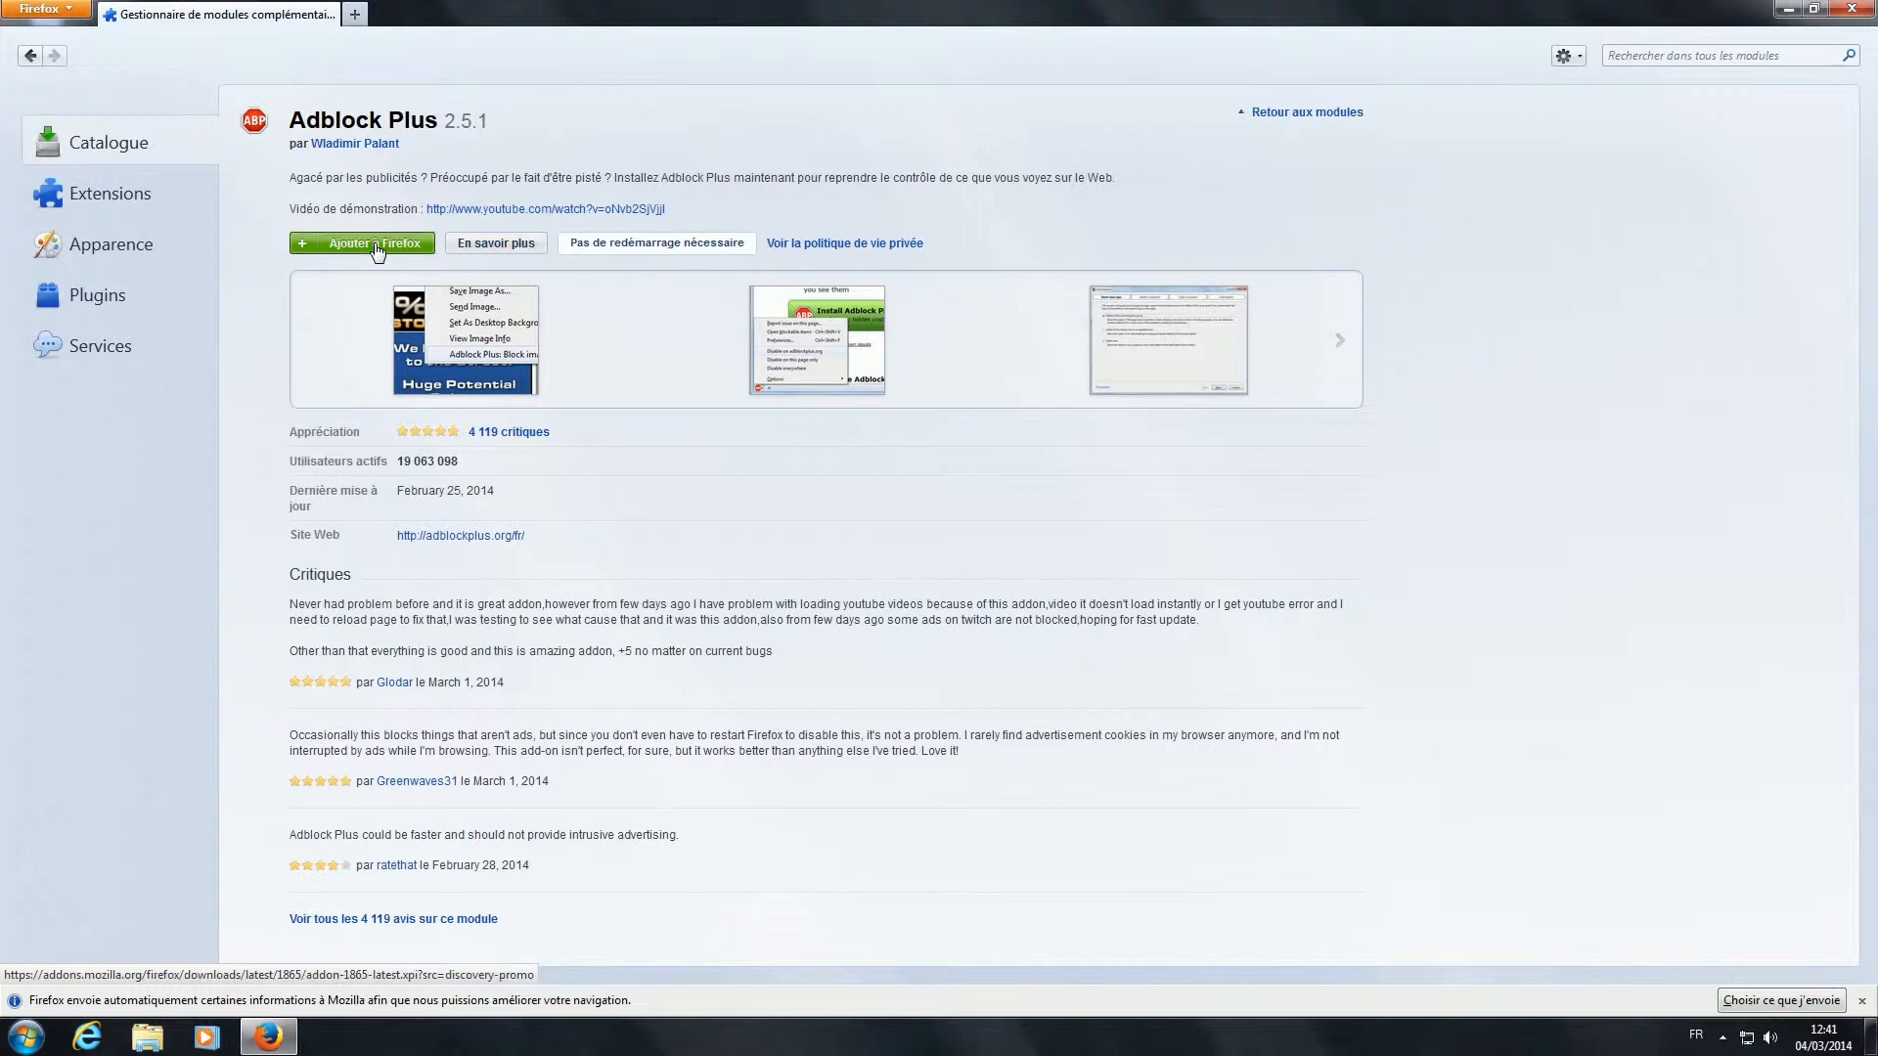
left_click(32, 57)
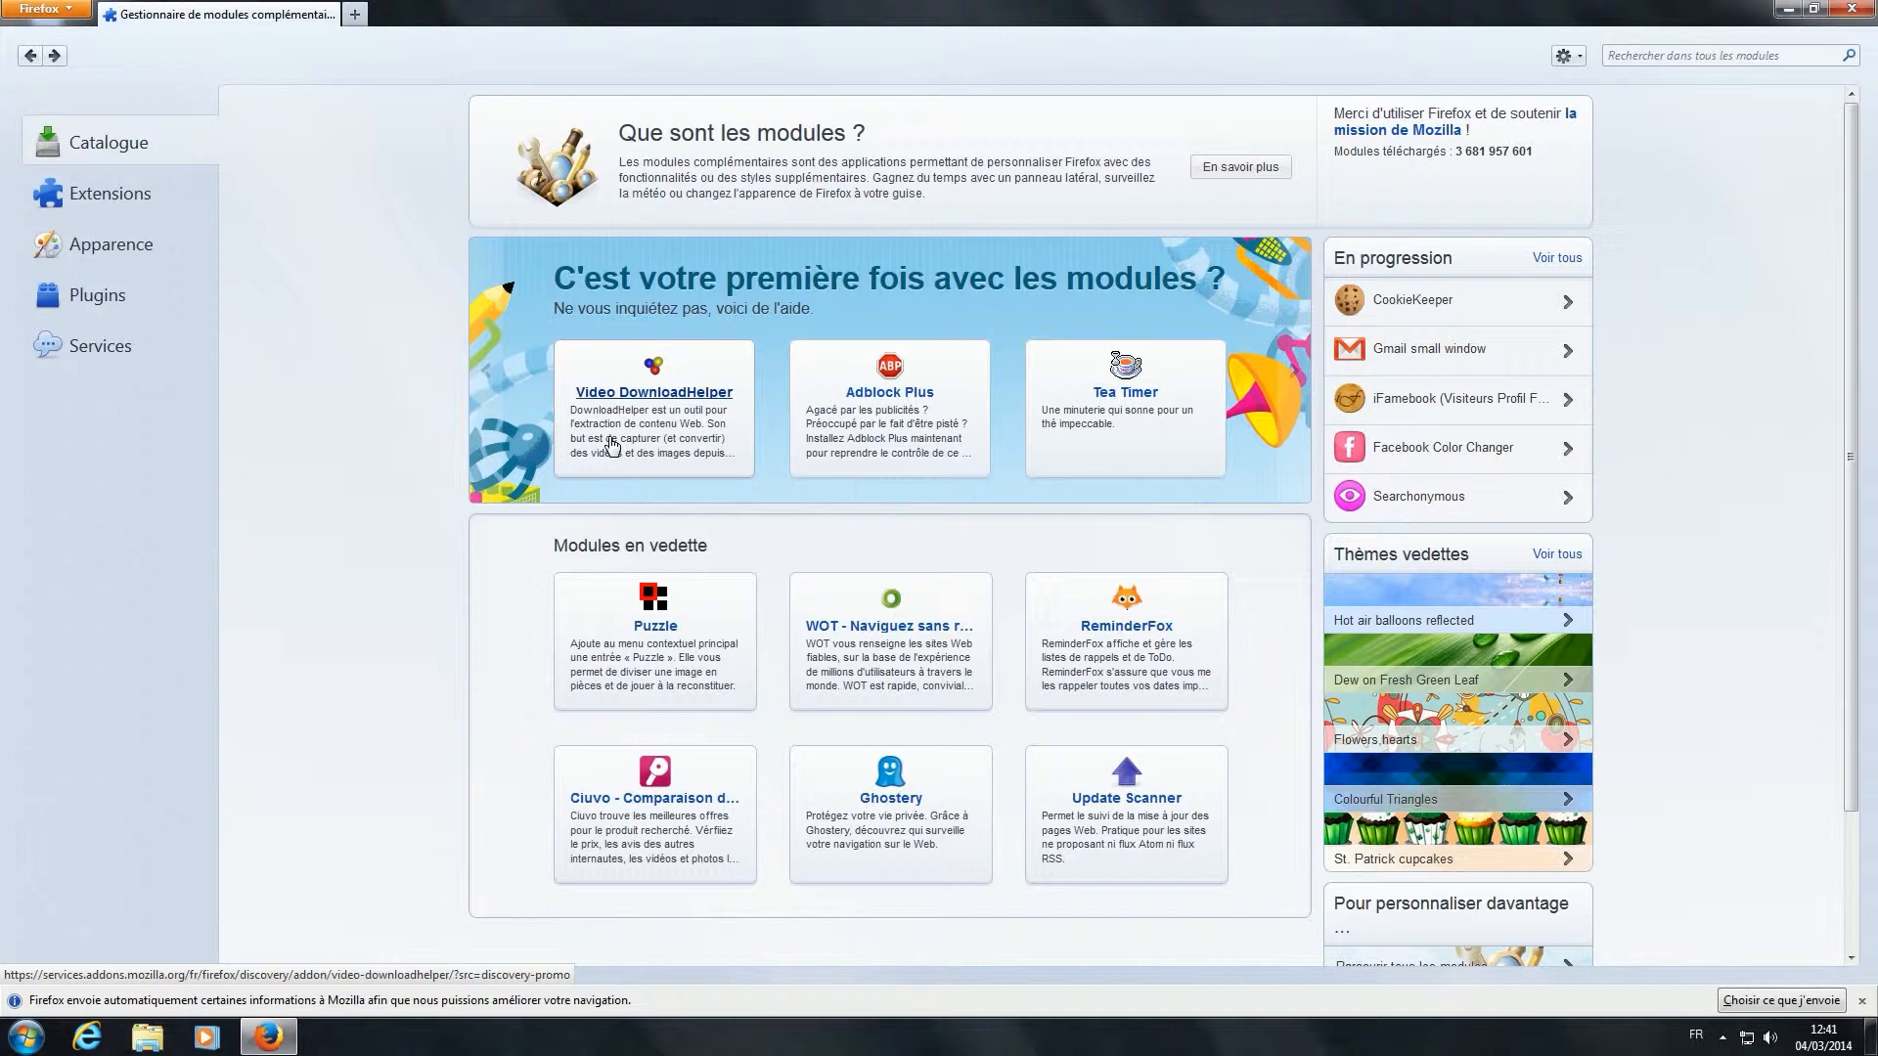
left_click(885, 396)
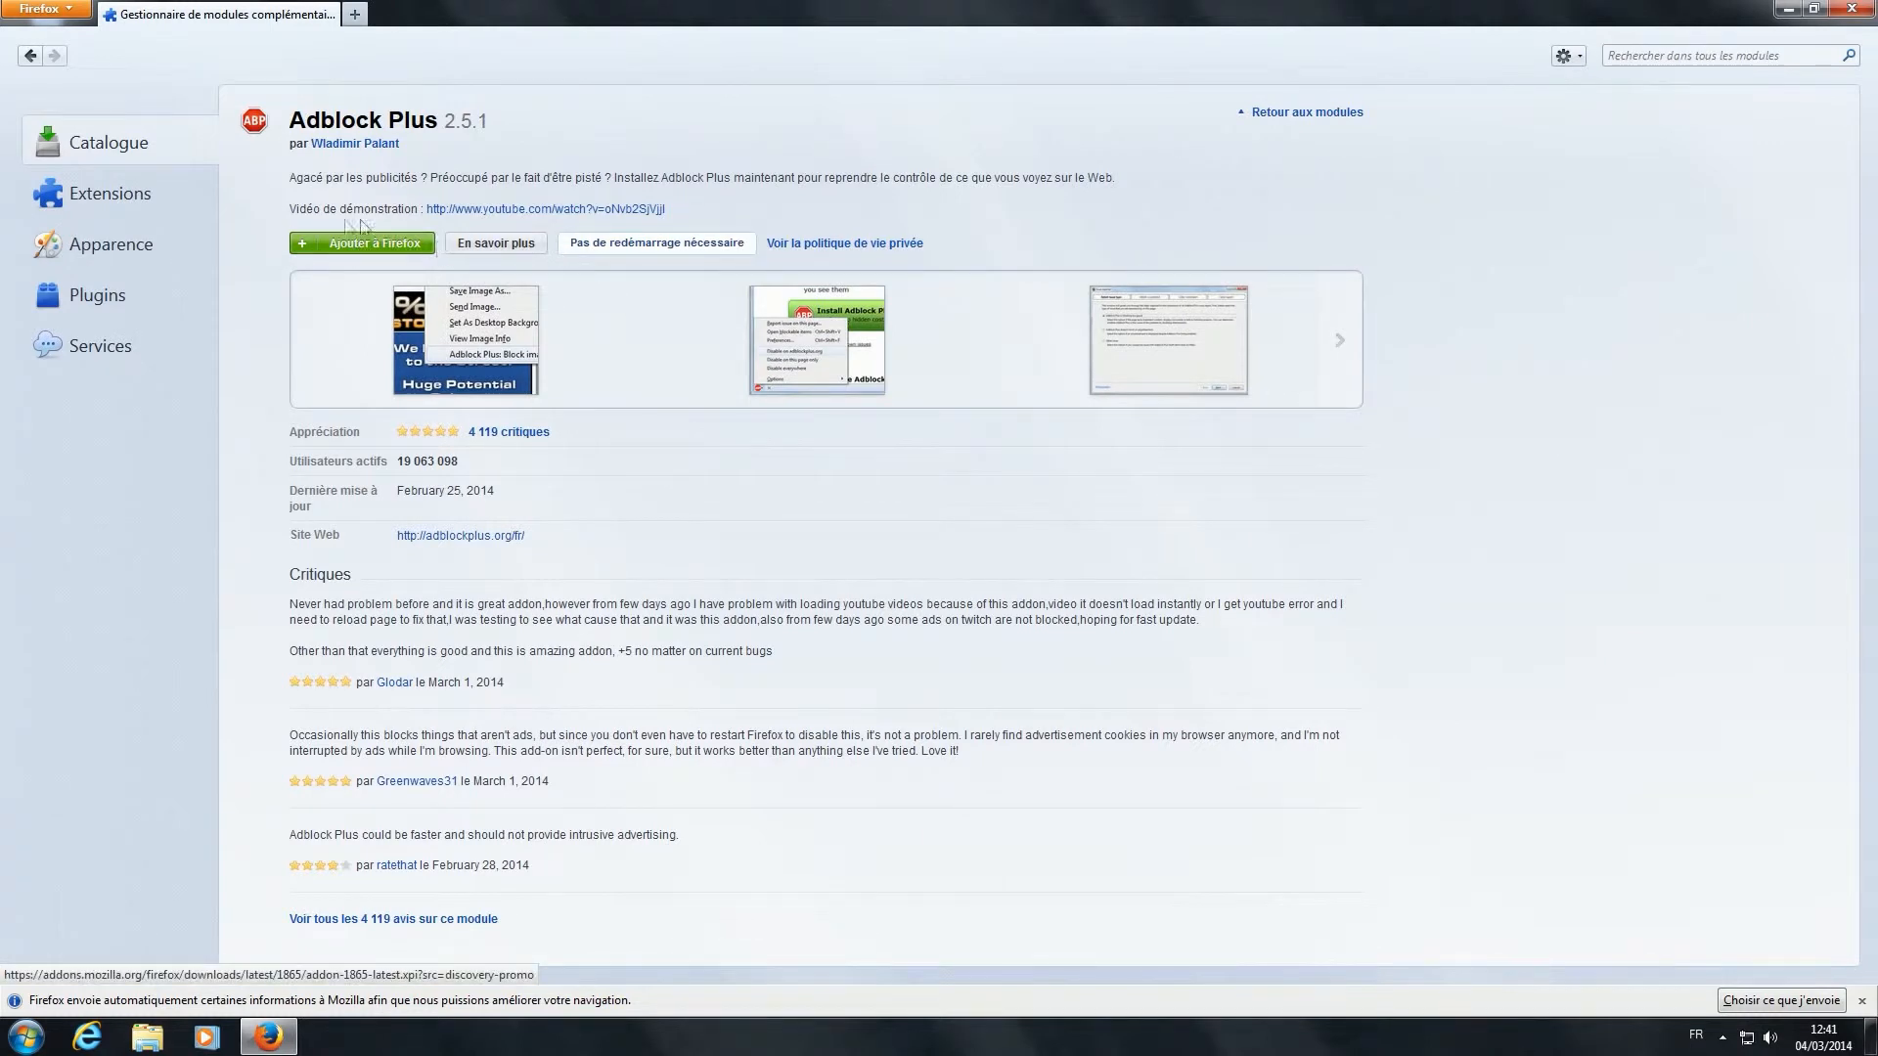
left_click(371, 250)
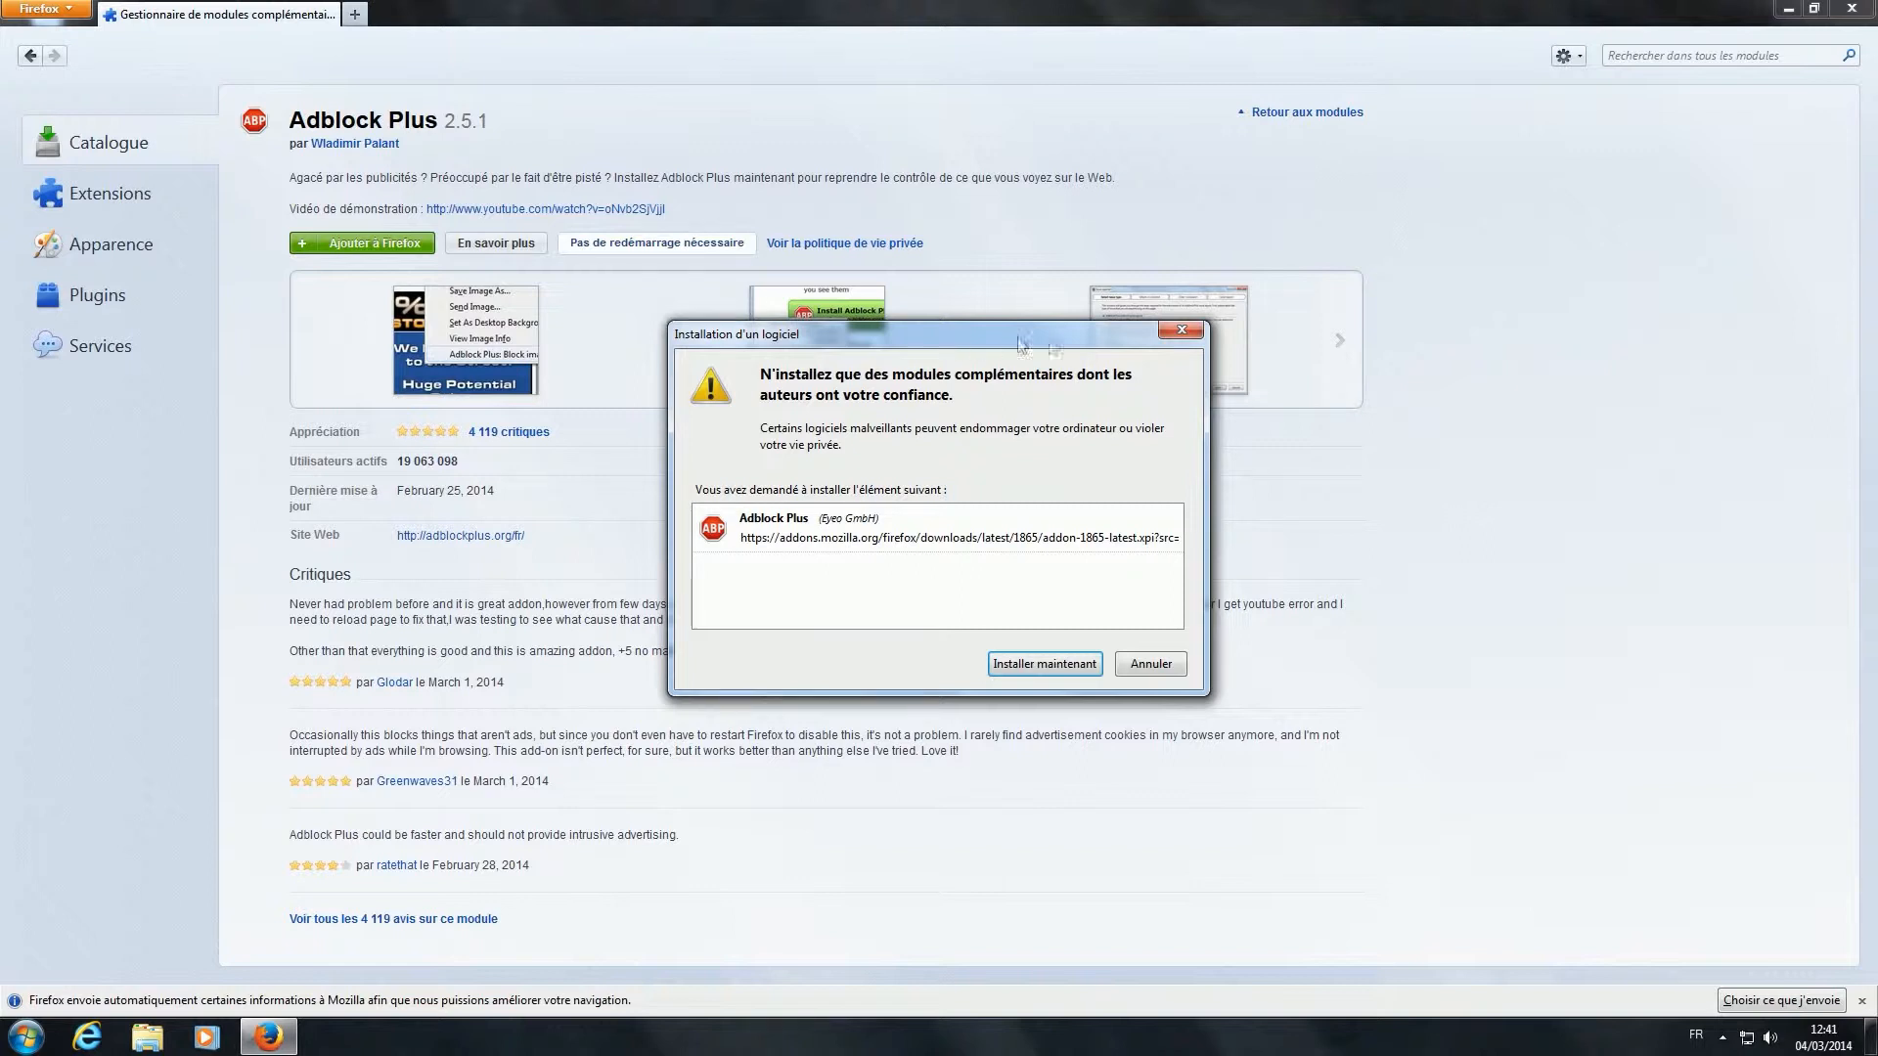
left_click(1043, 665)
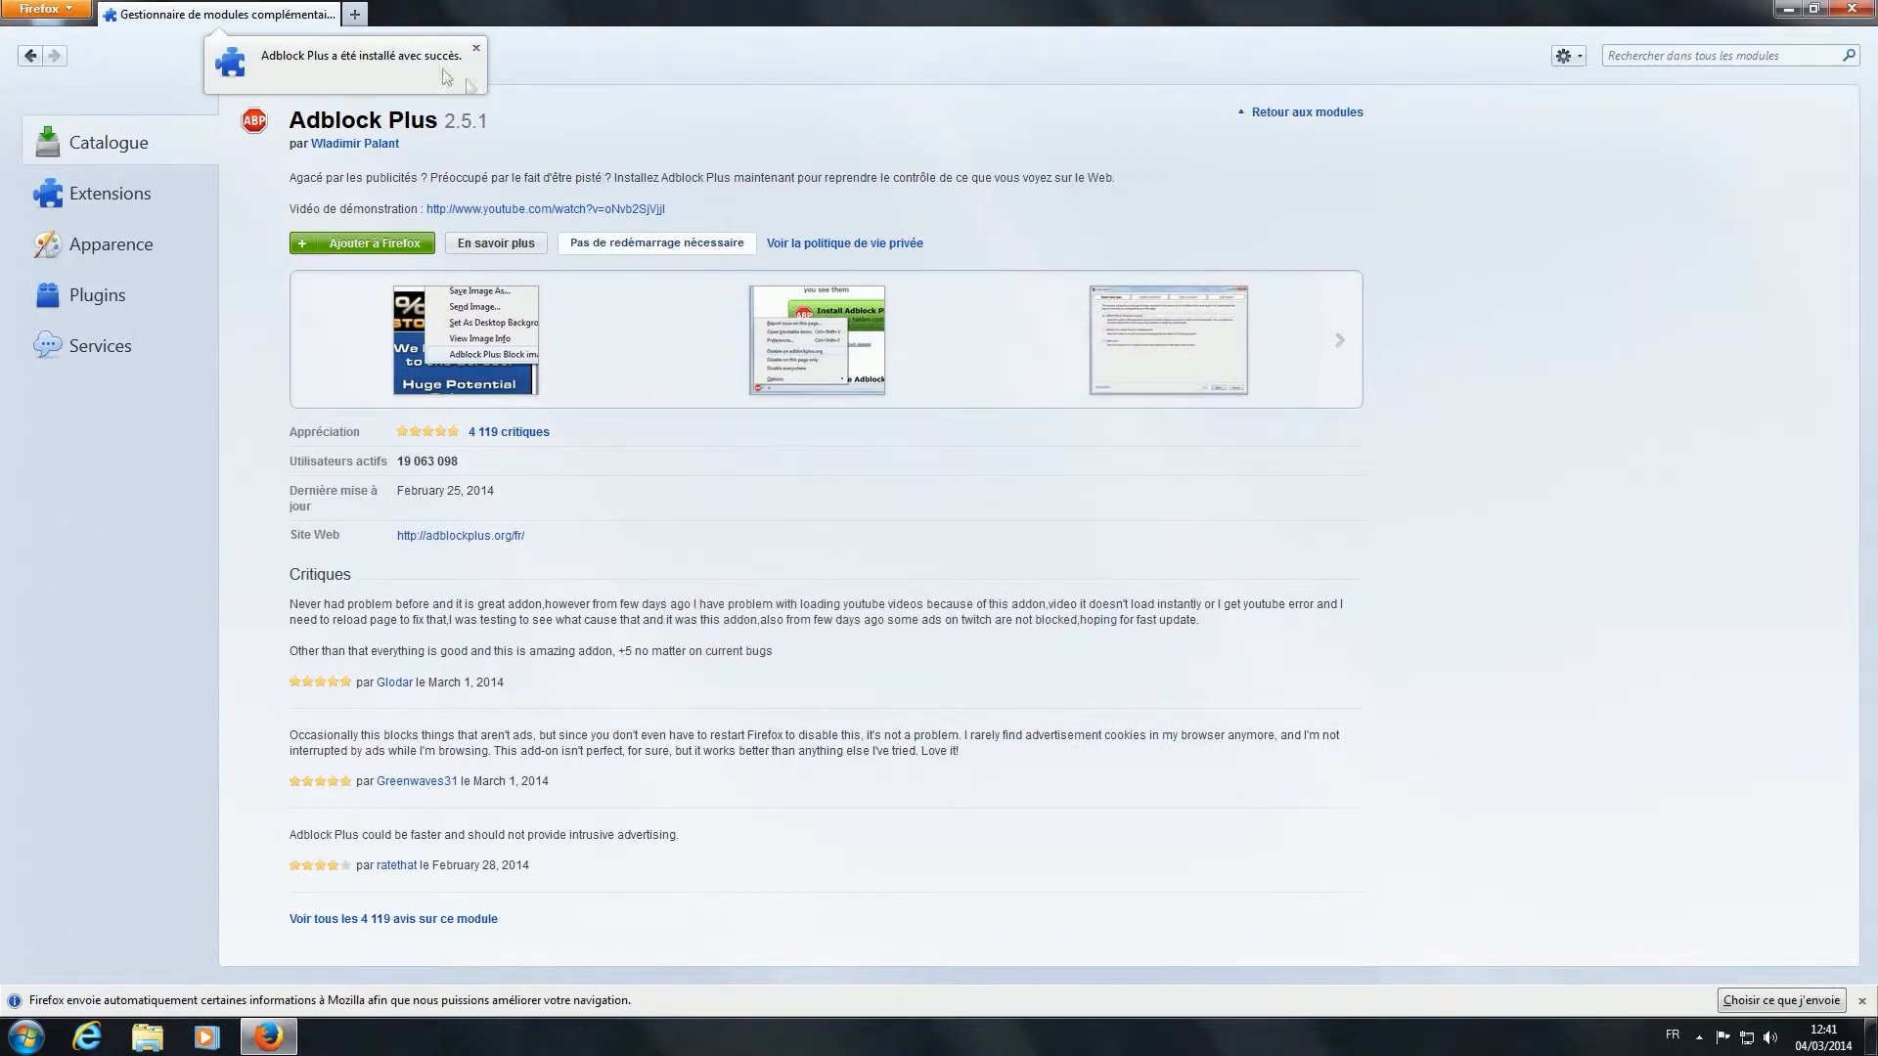
View the bookmarked NoSquint add-on page in a new tab and close that tab.
left_click(355, 15)
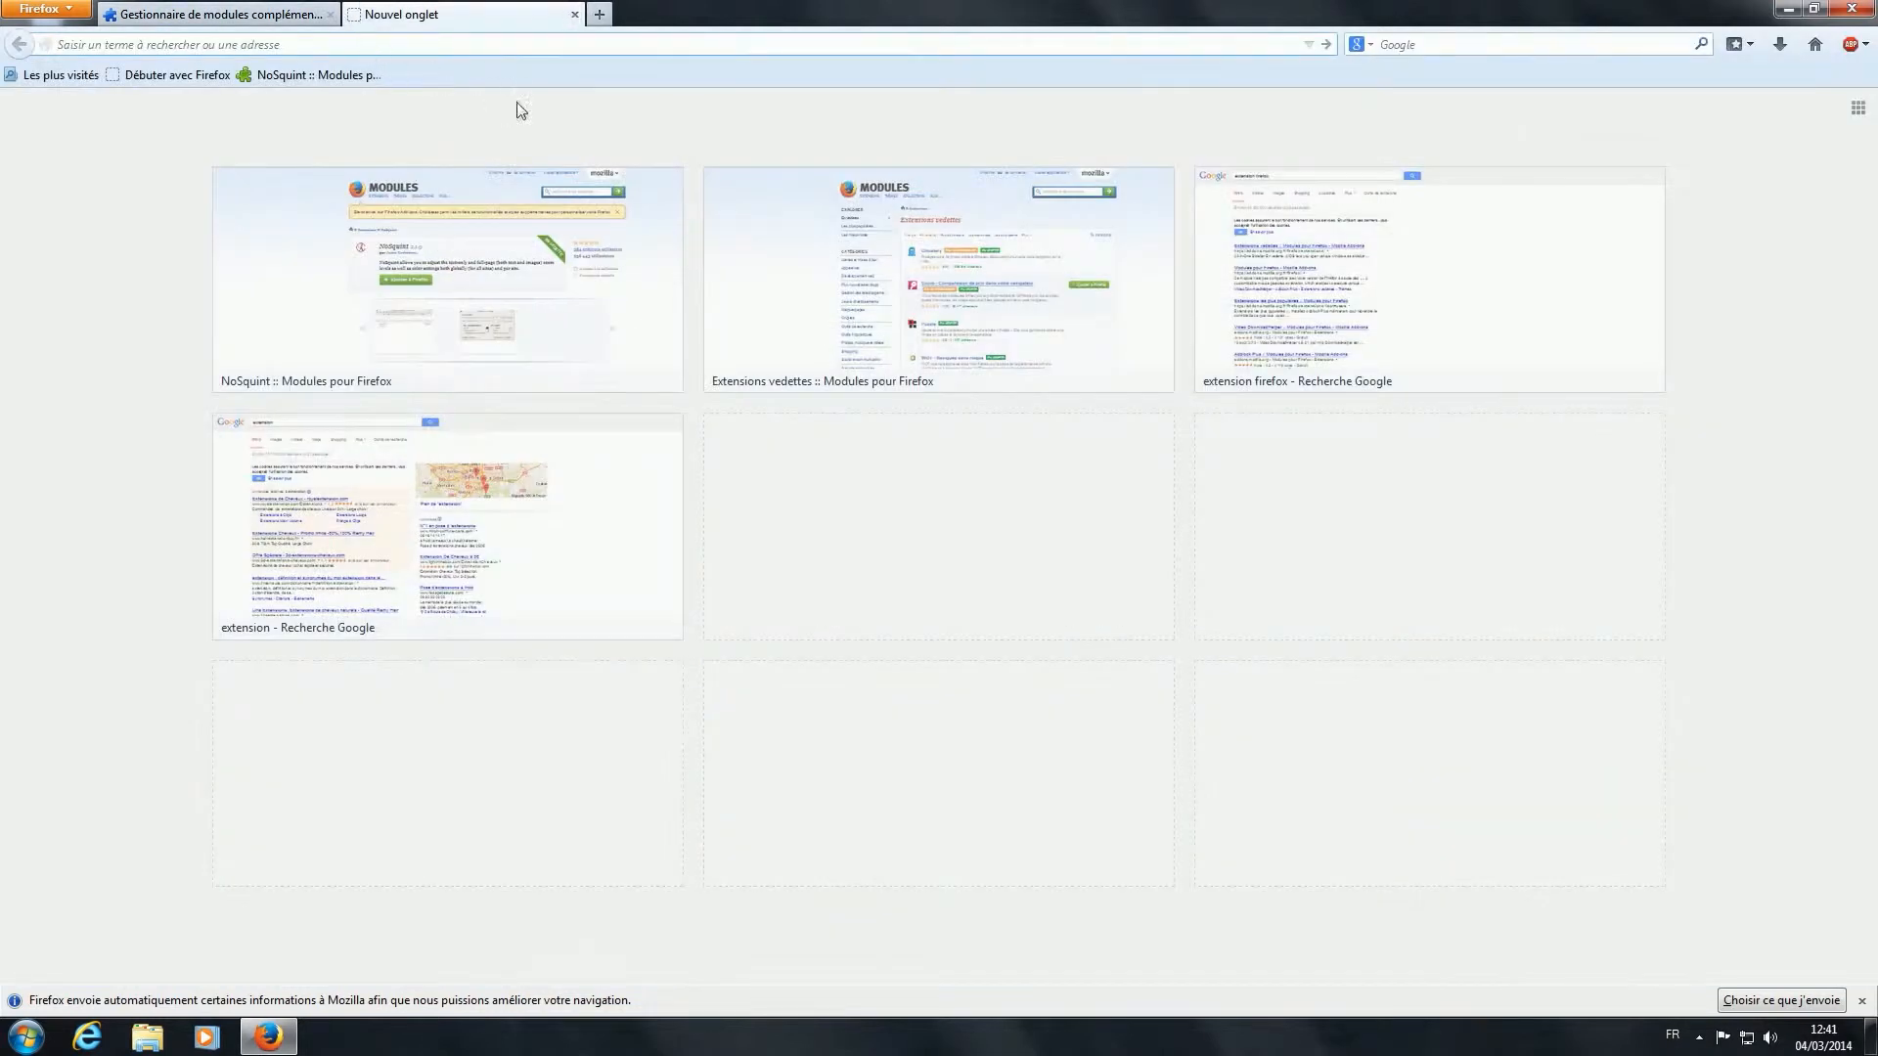
left_click(1815, 44)
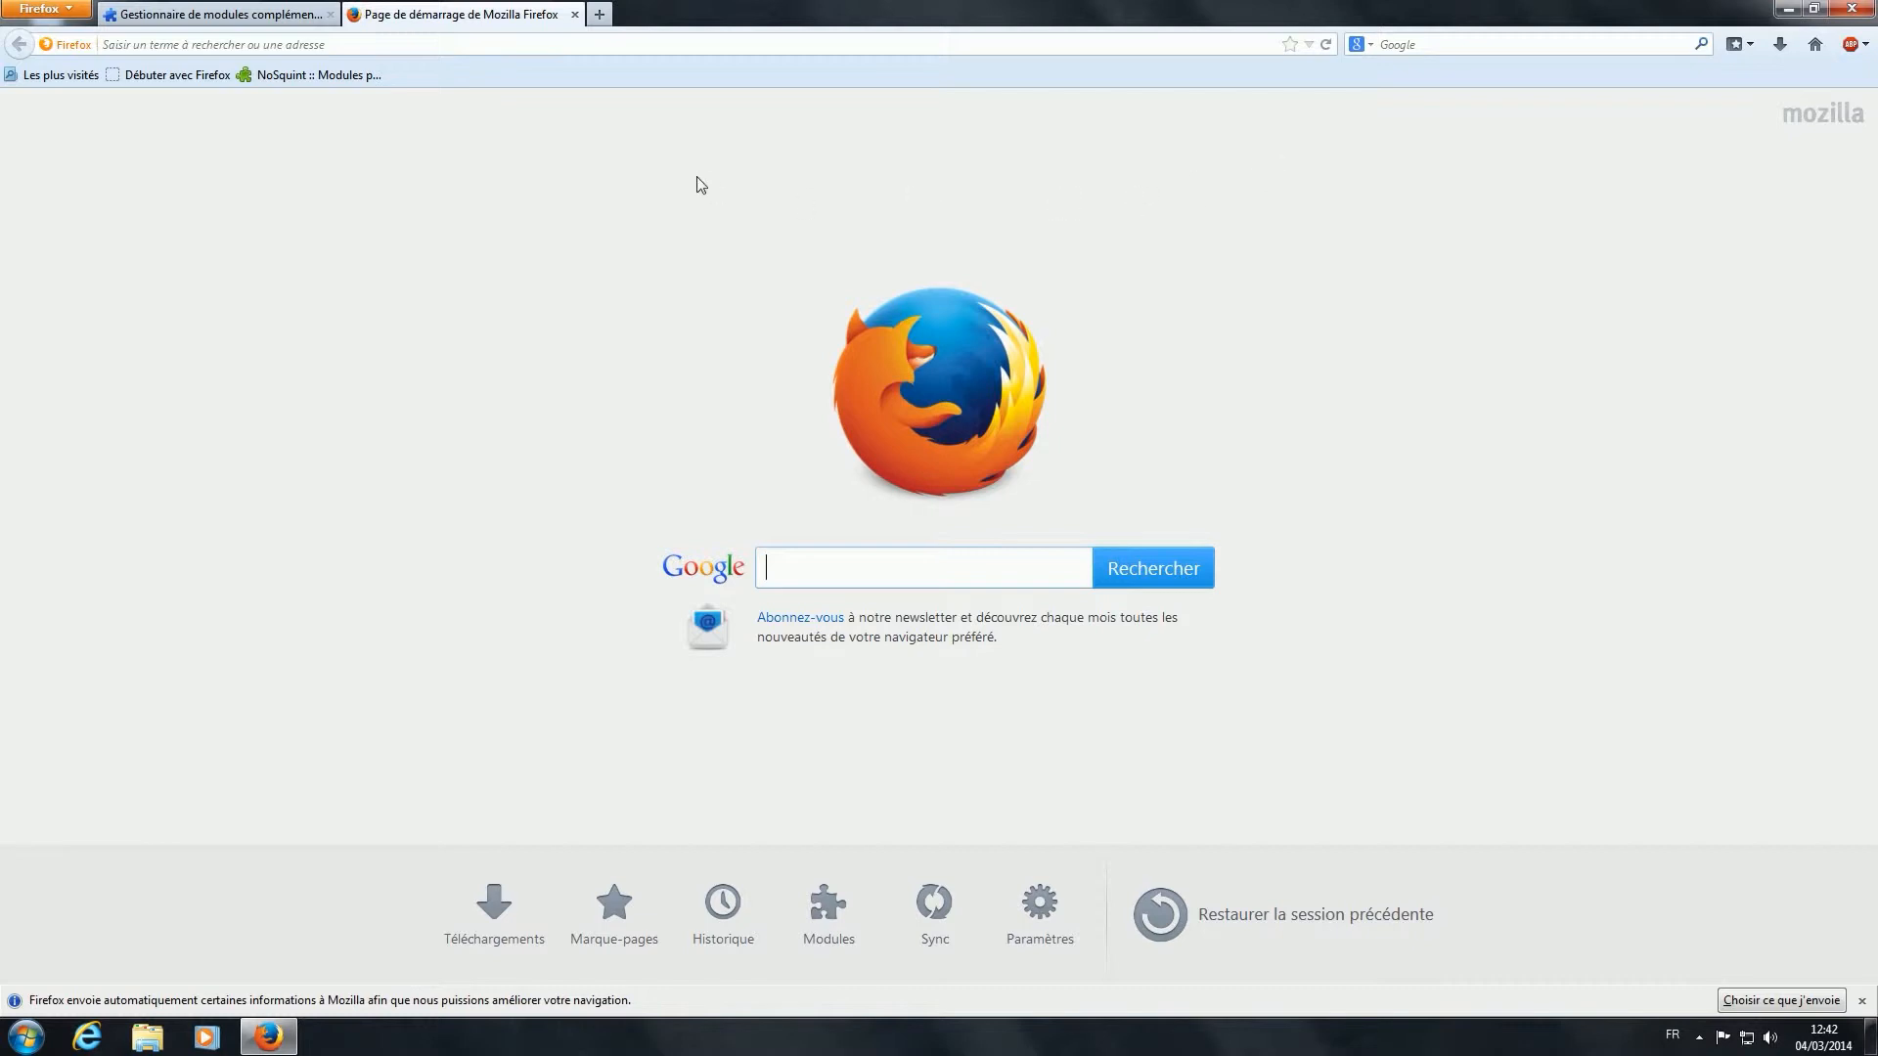
left_click(315, 75)
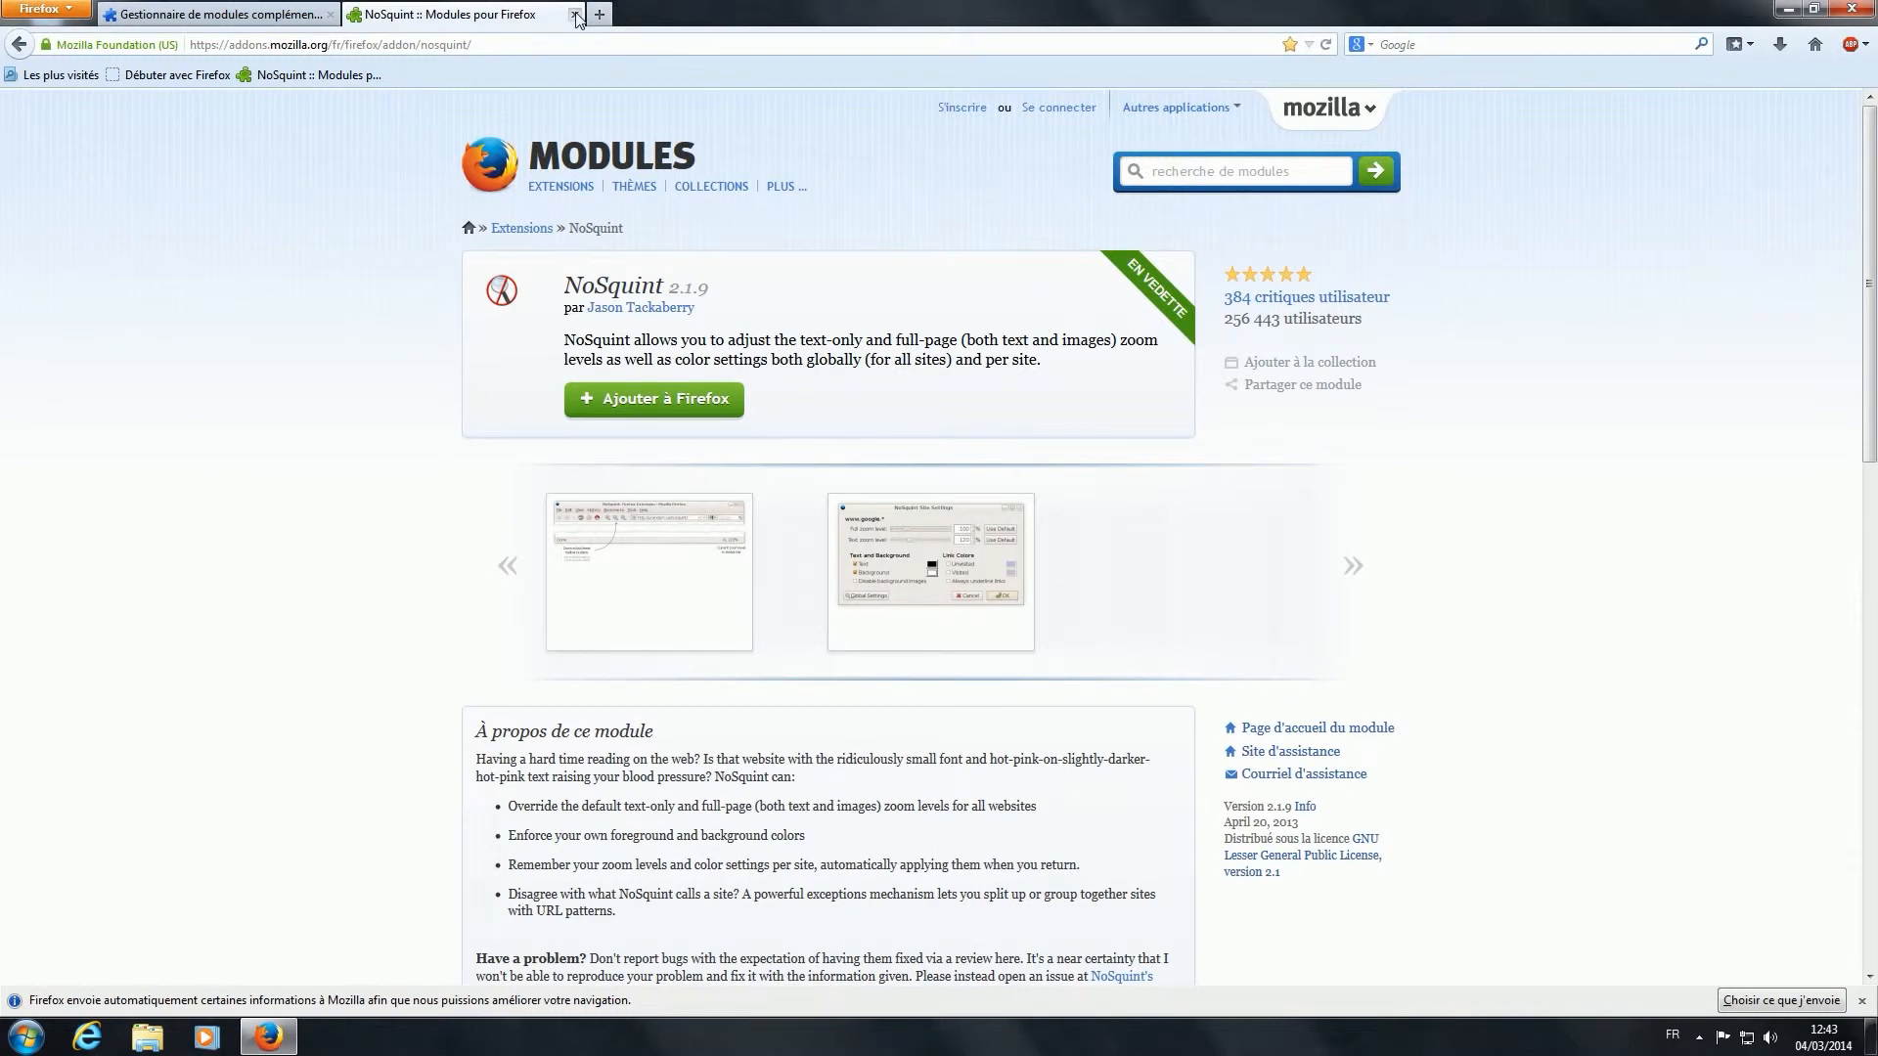
mouse_move(587, 187)
left_click(574, 14)
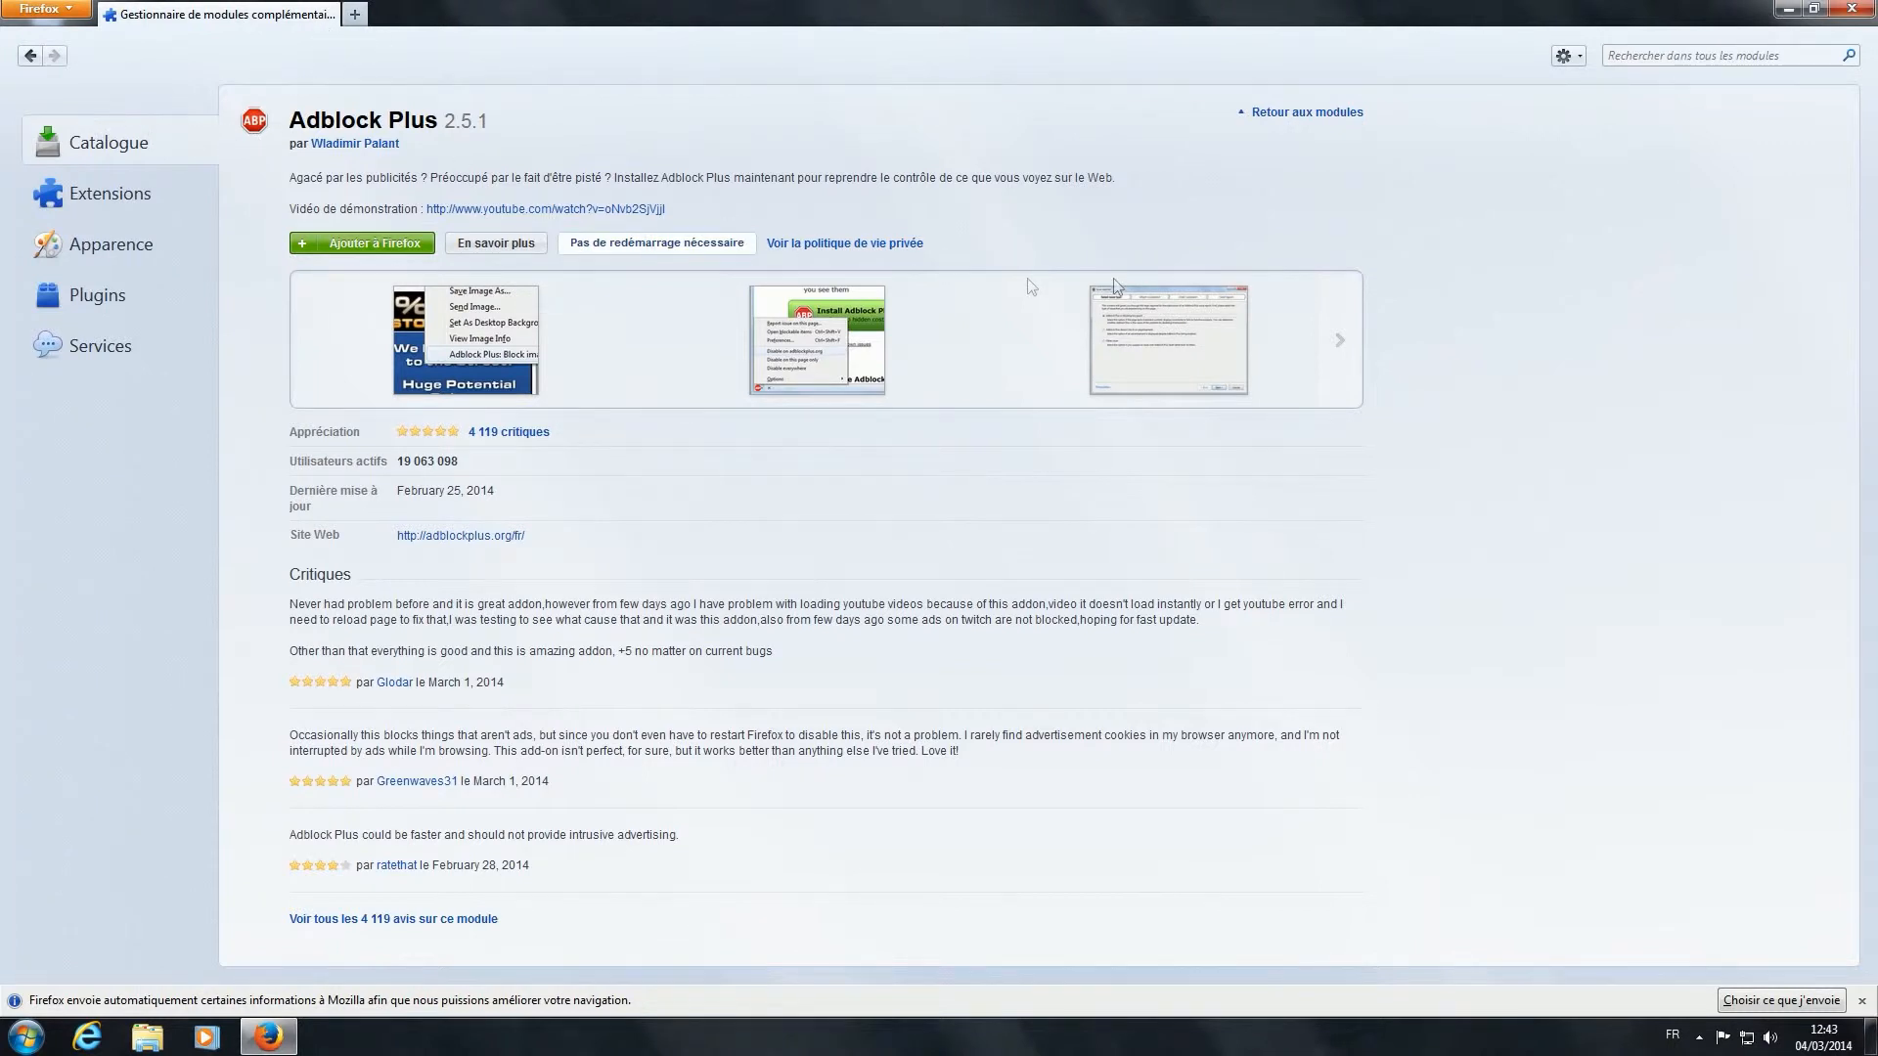
Search the add-ons manager for "nosquint" and open the details of the NoSquint 2.1.9 extension.
left_click(1667, 55)
type("nosquint")
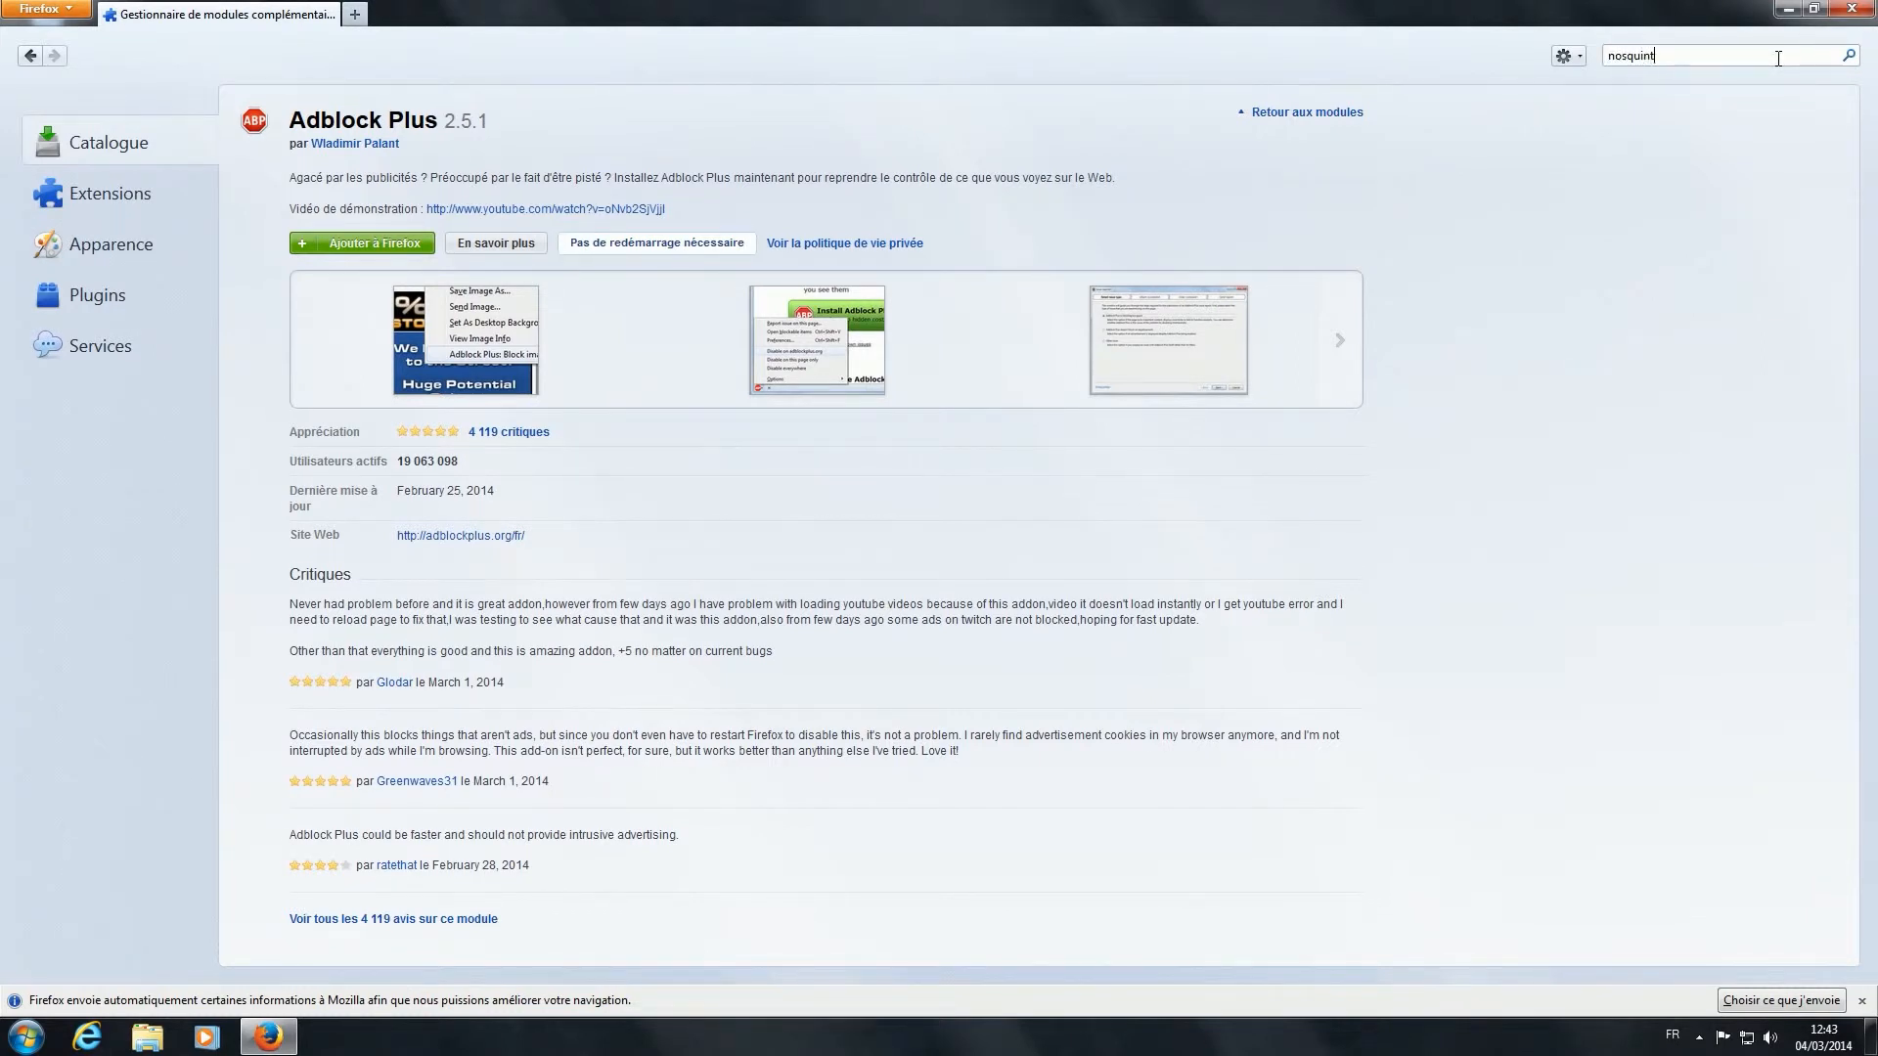
key("Return")
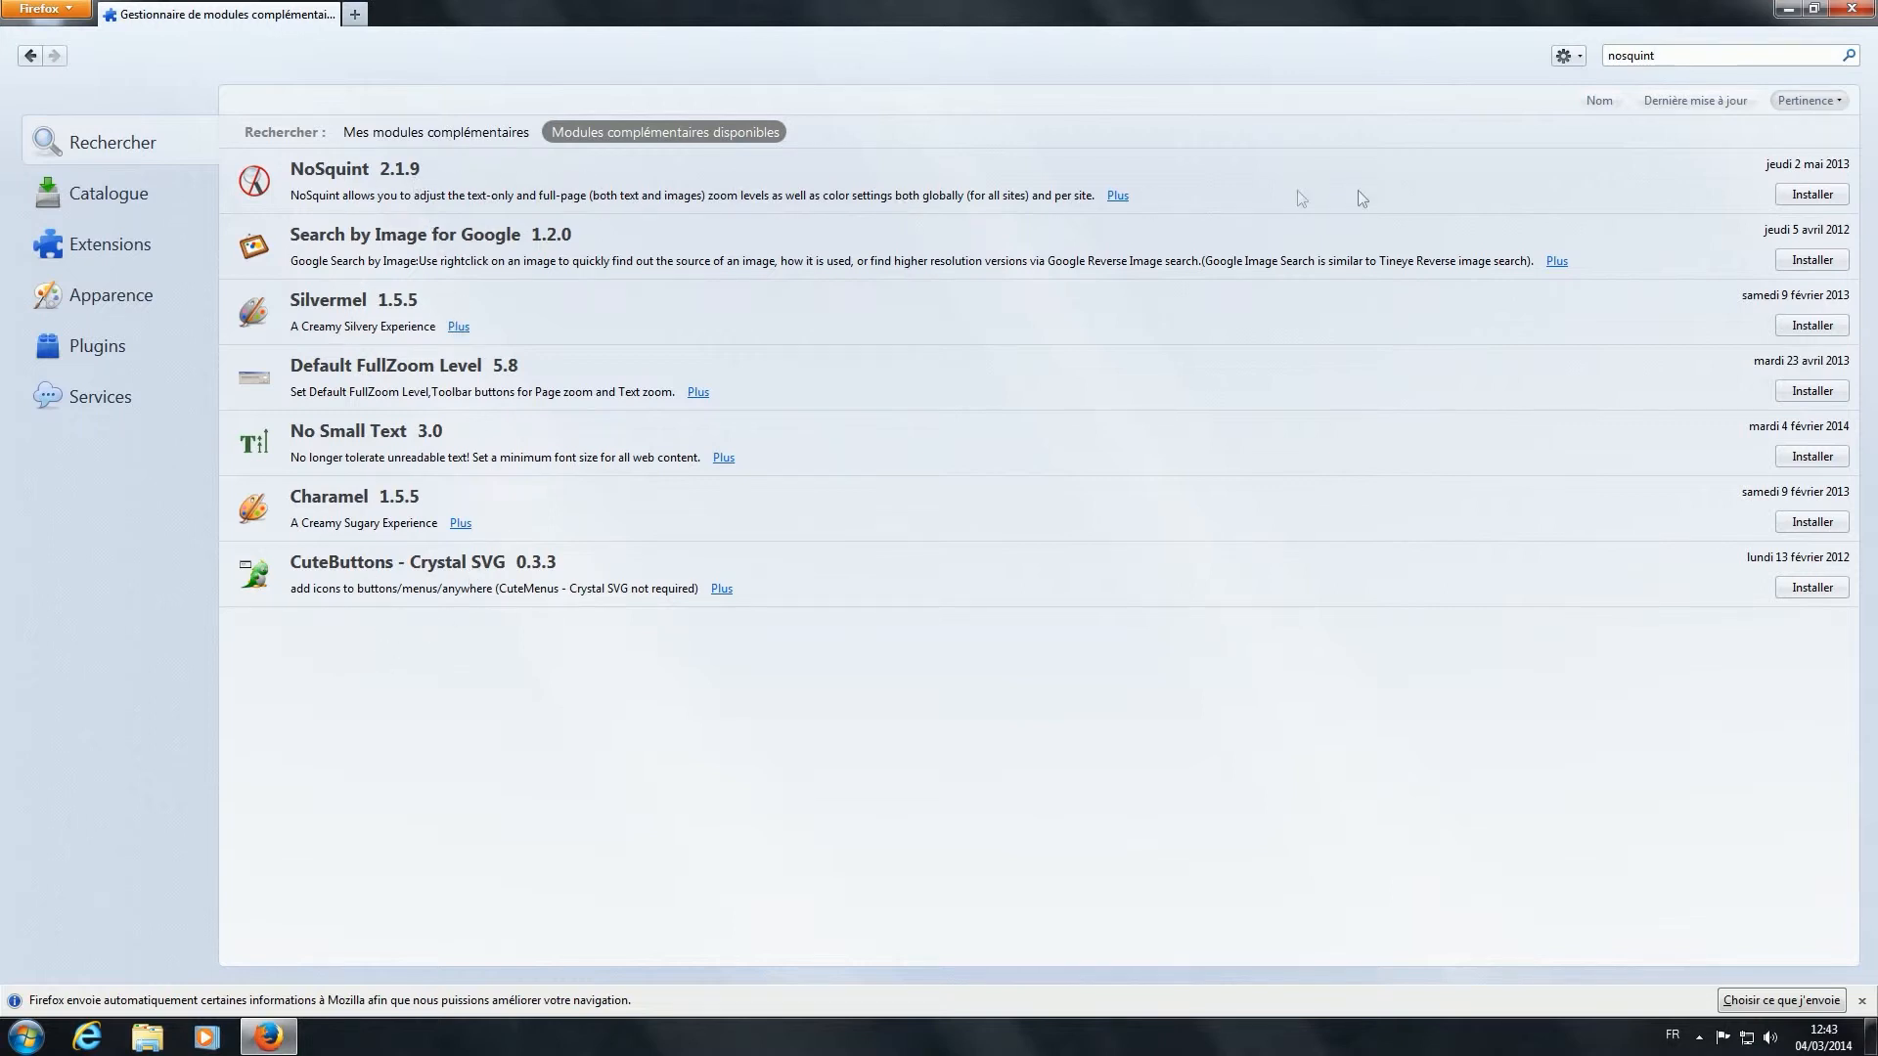
left_click(579, 172)
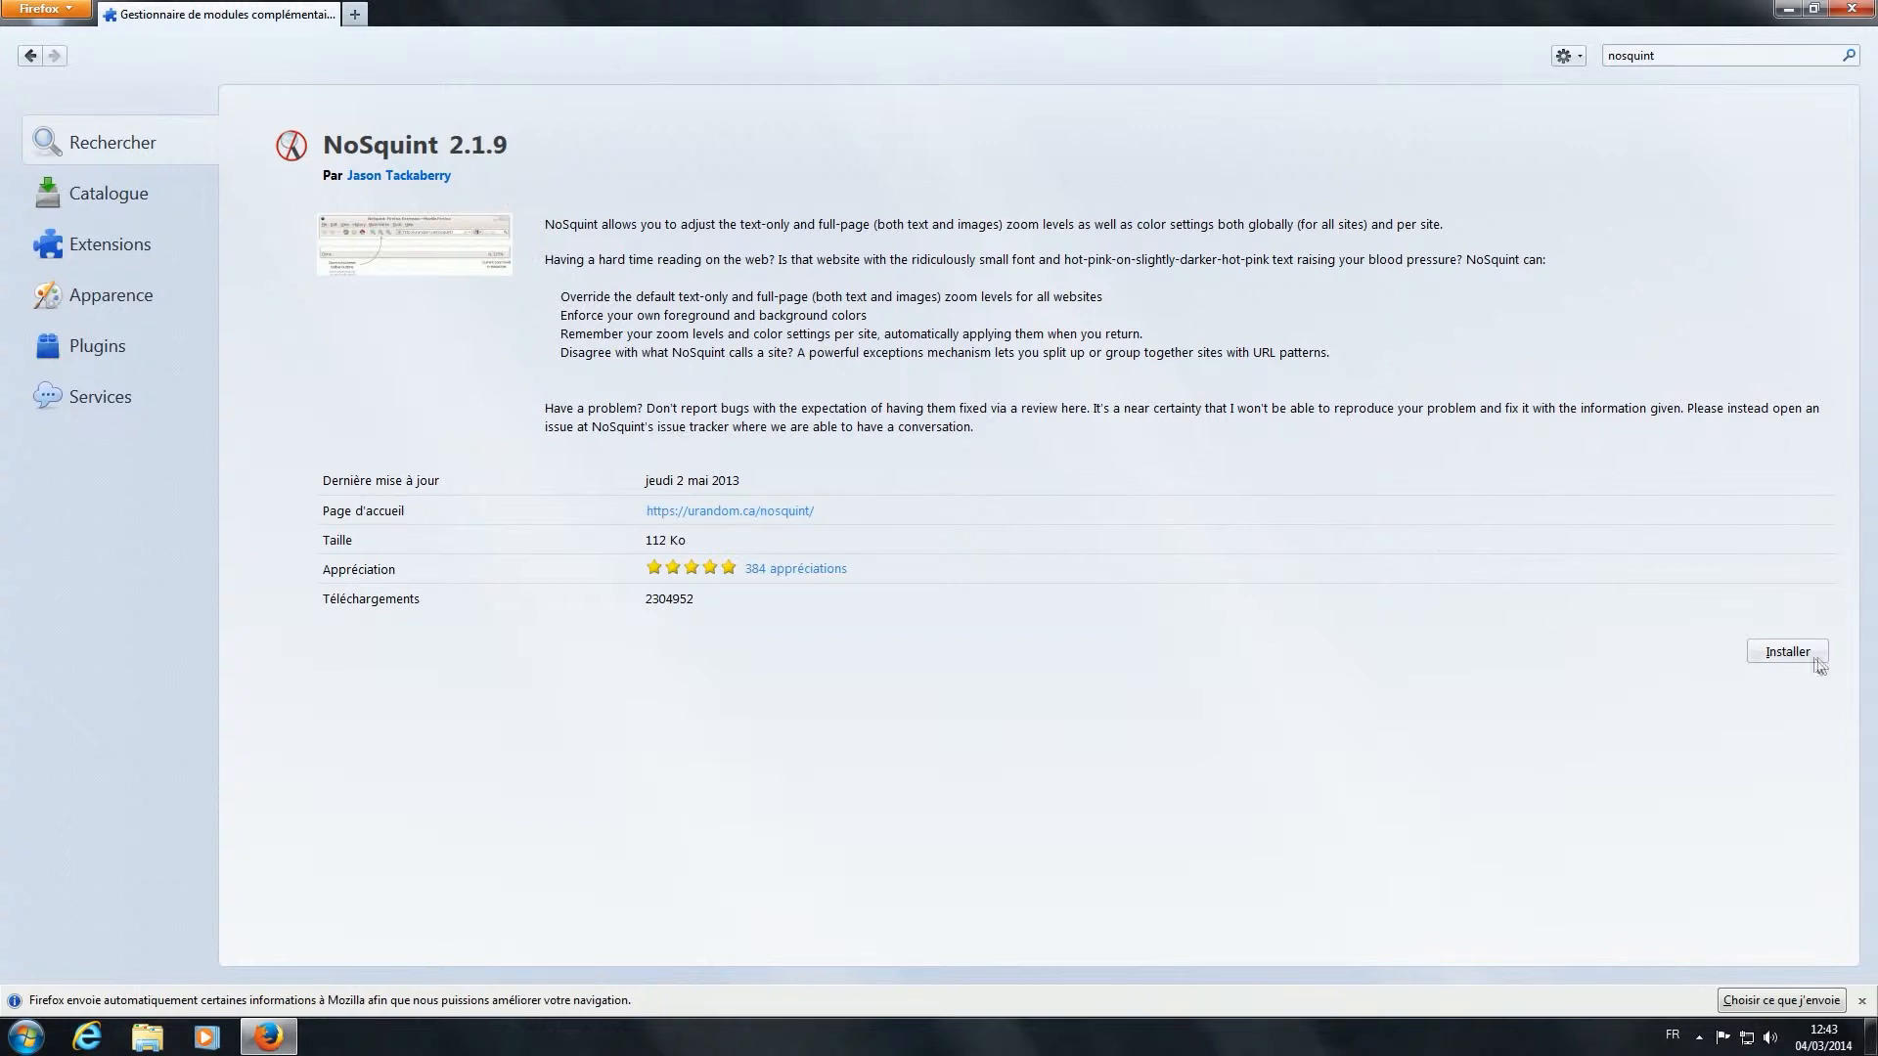
Search Google for "extension firefox" from the home page in a new tab and open the Modules pour Firefox site.
key("ctrl+t")
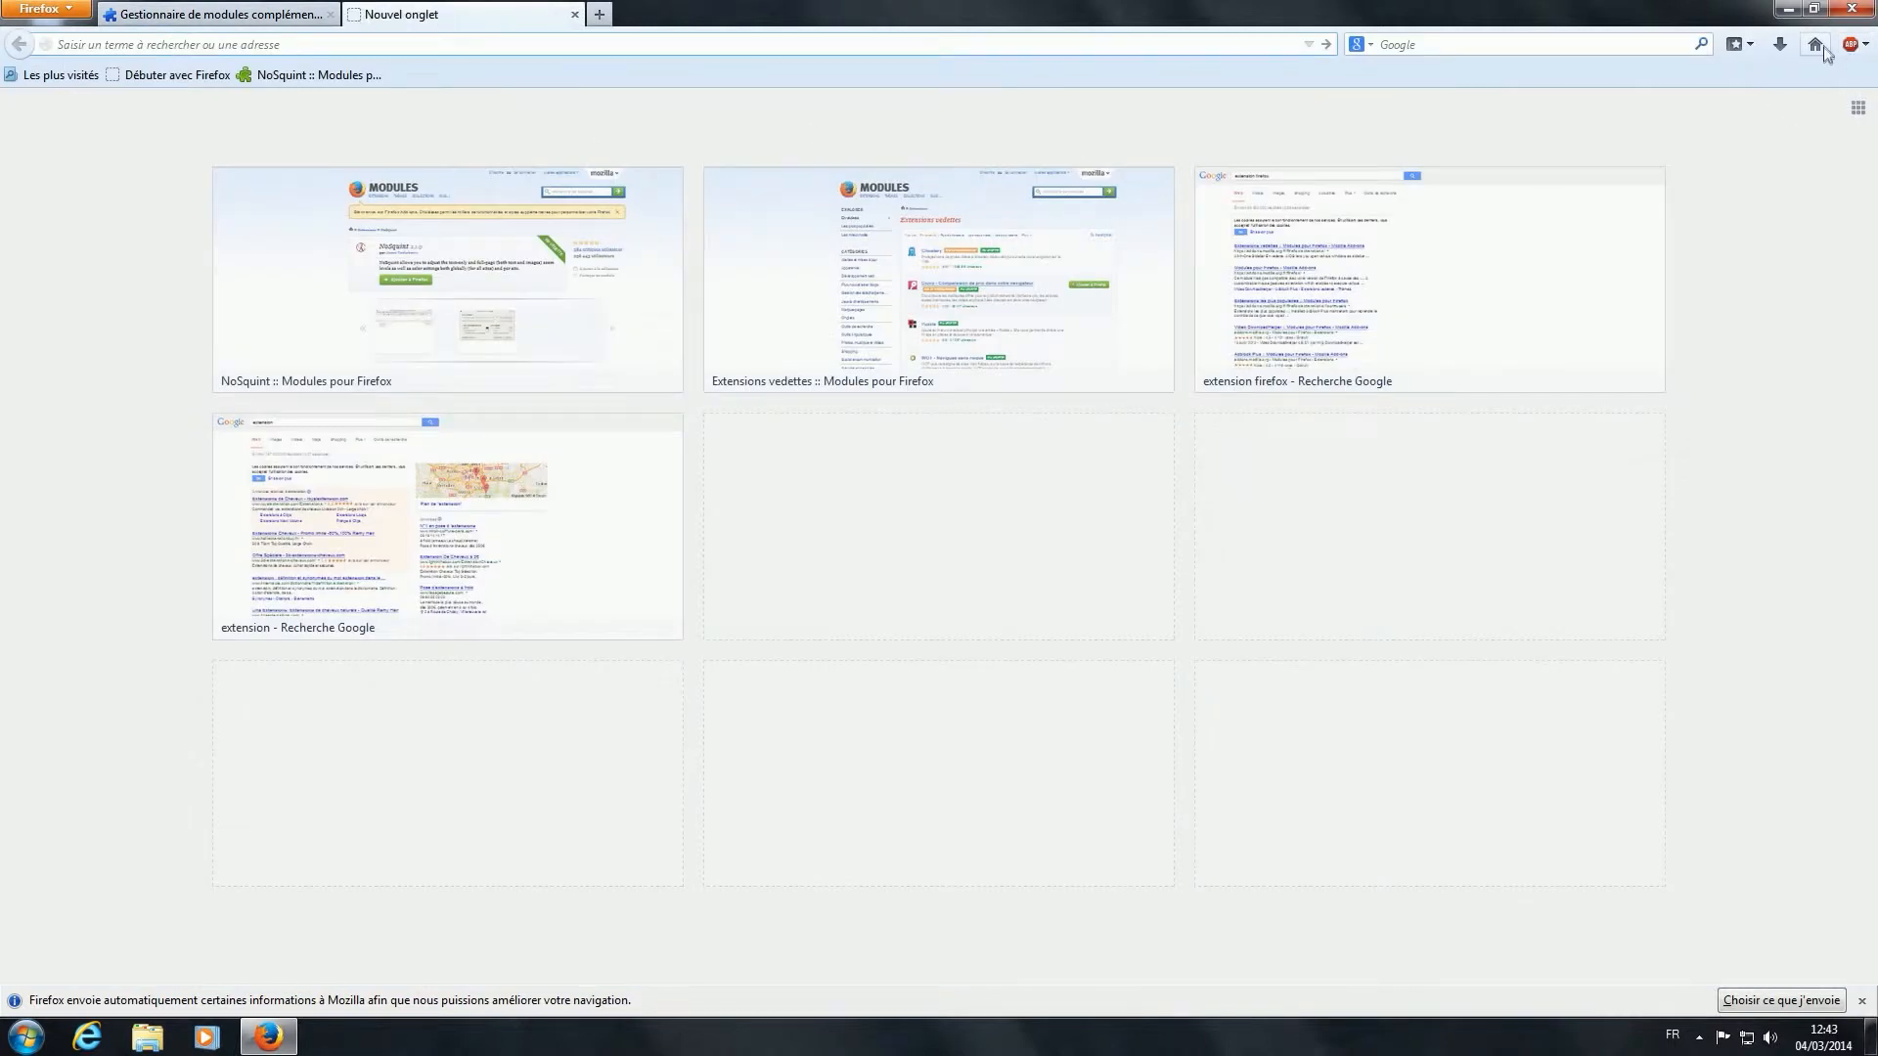
left_click(1821, 45)
left_click(847, 560)
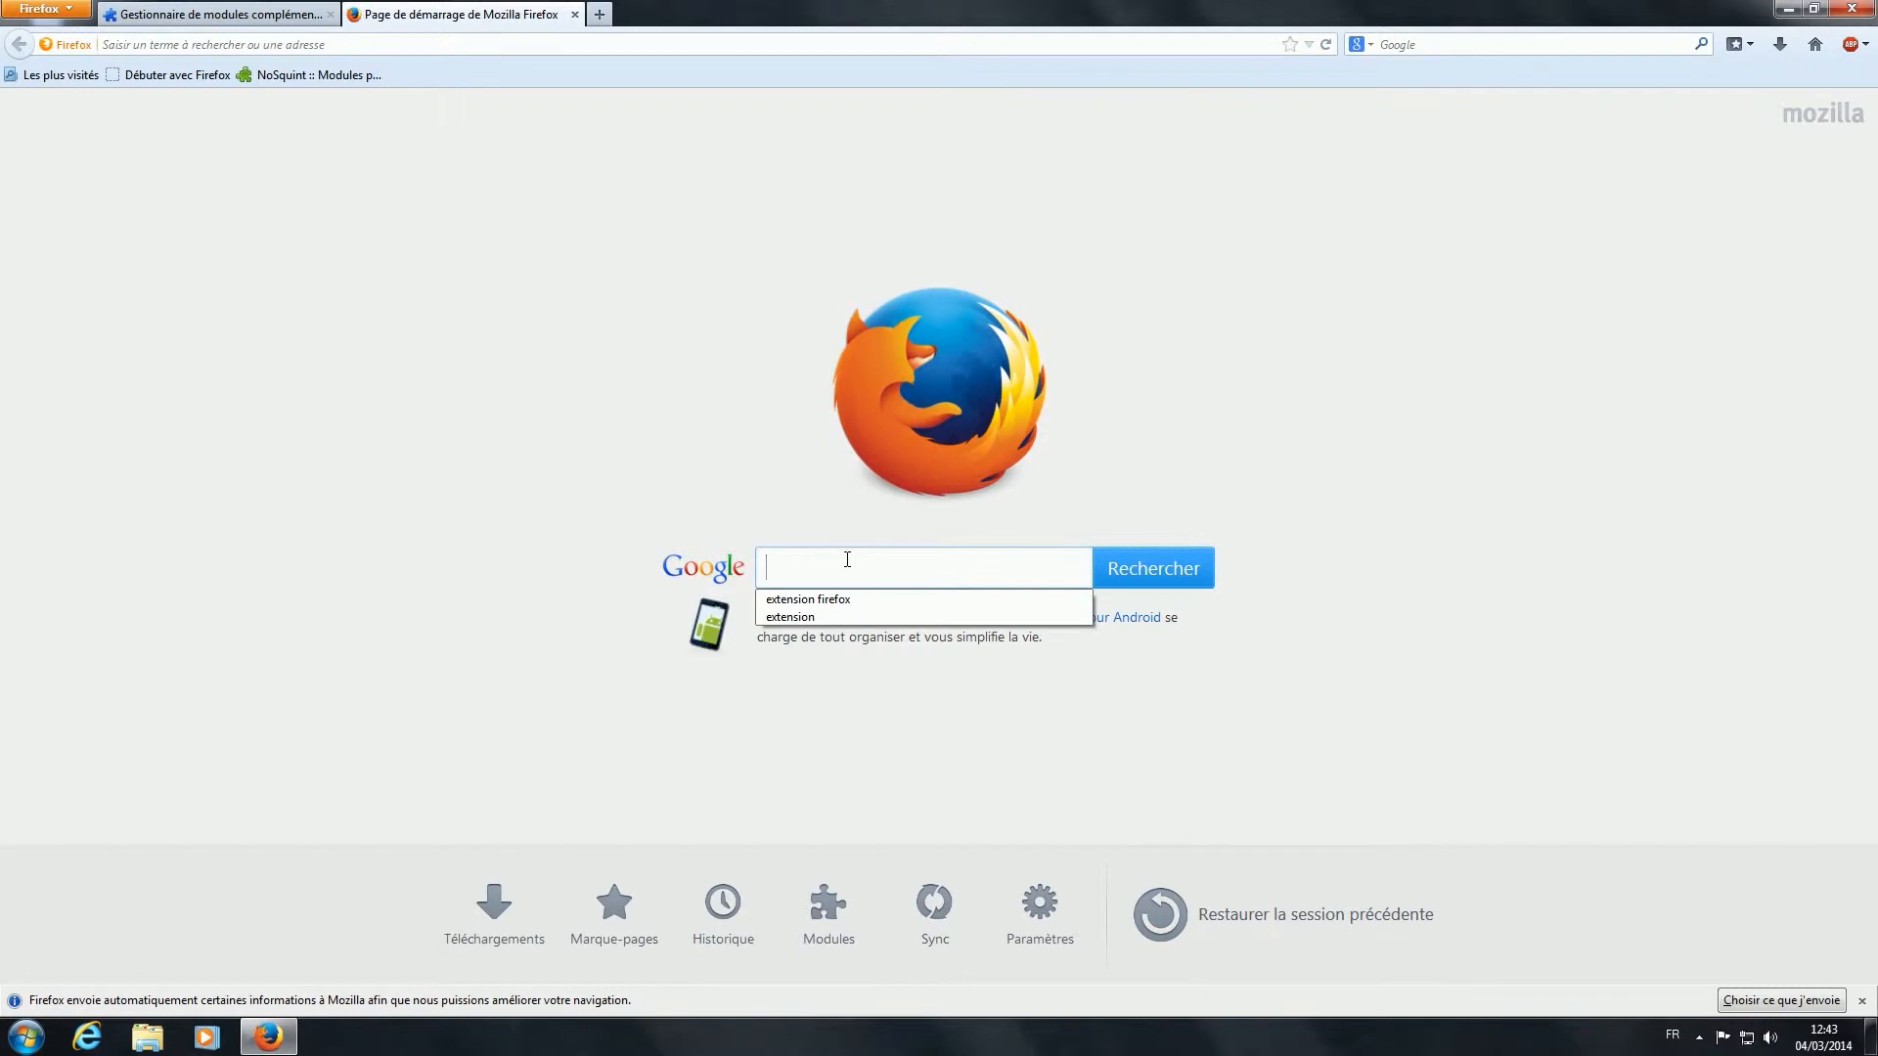
left_click(799, 603)
left_click(937, 578)
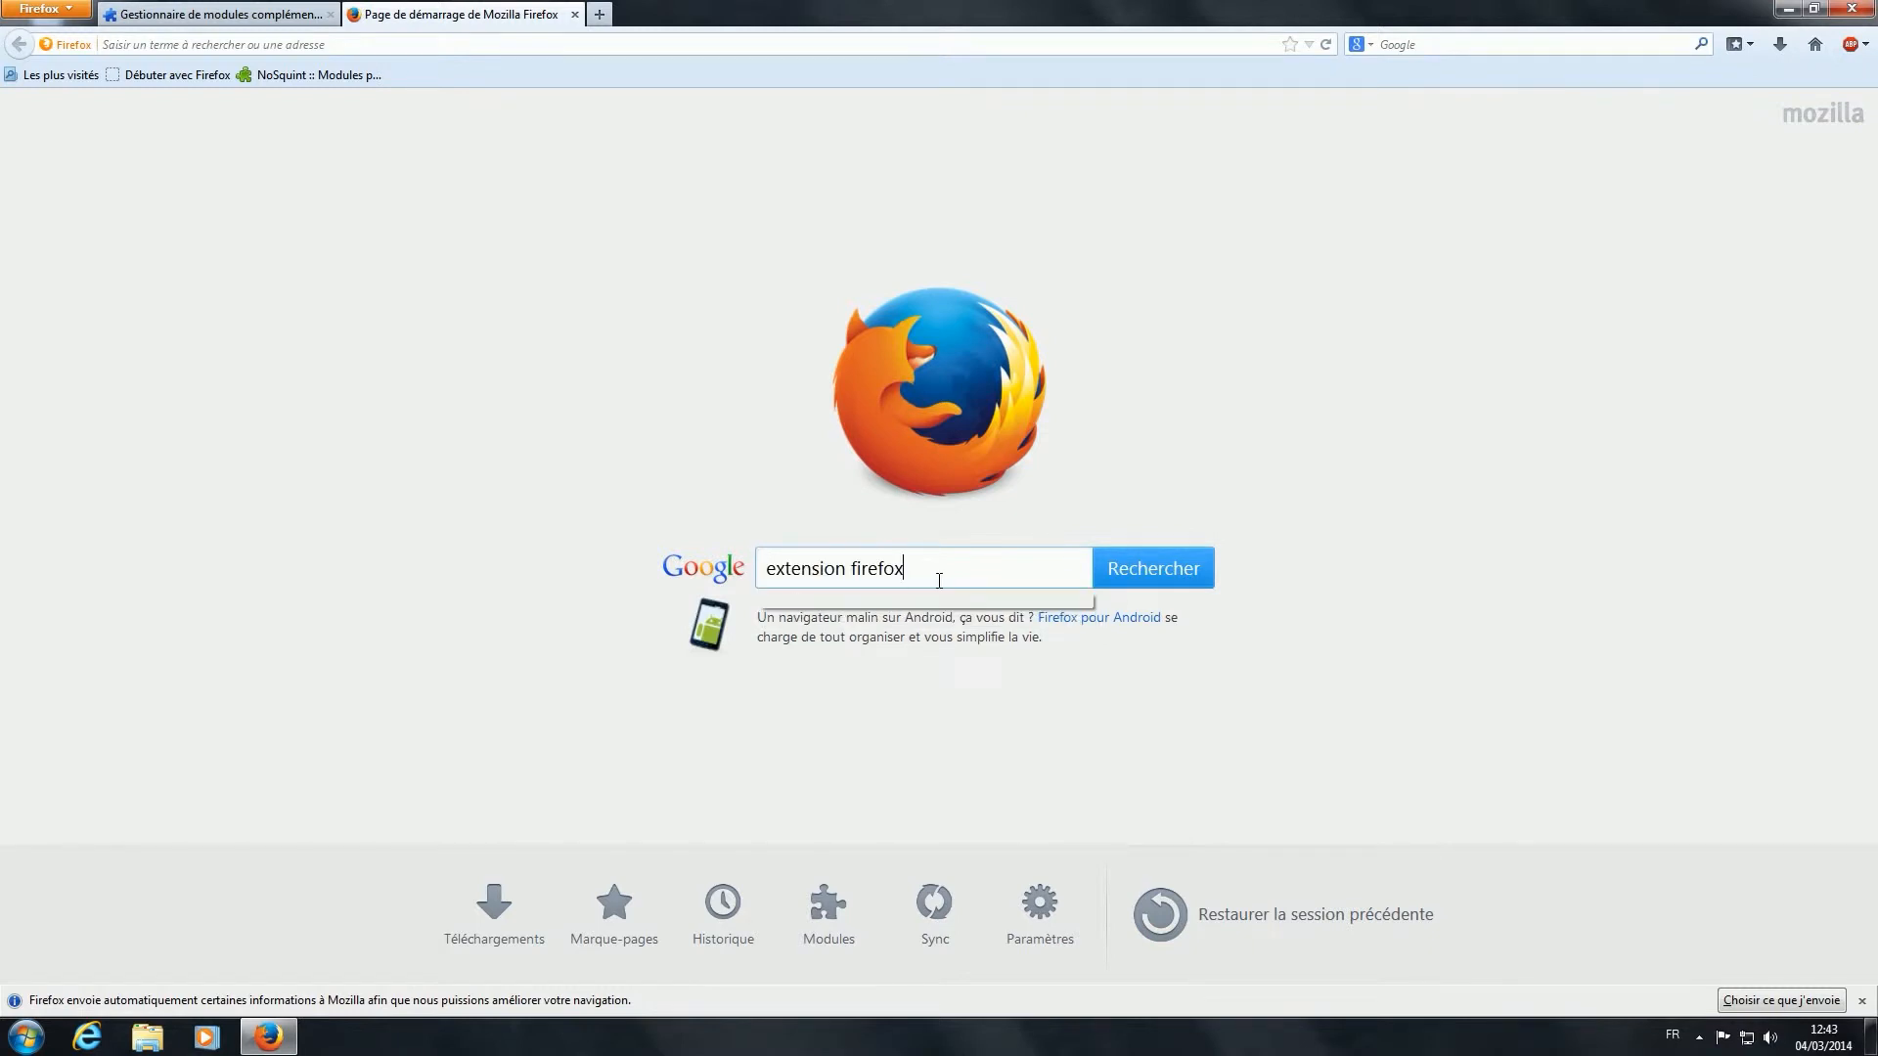
left_click(1143, 577)
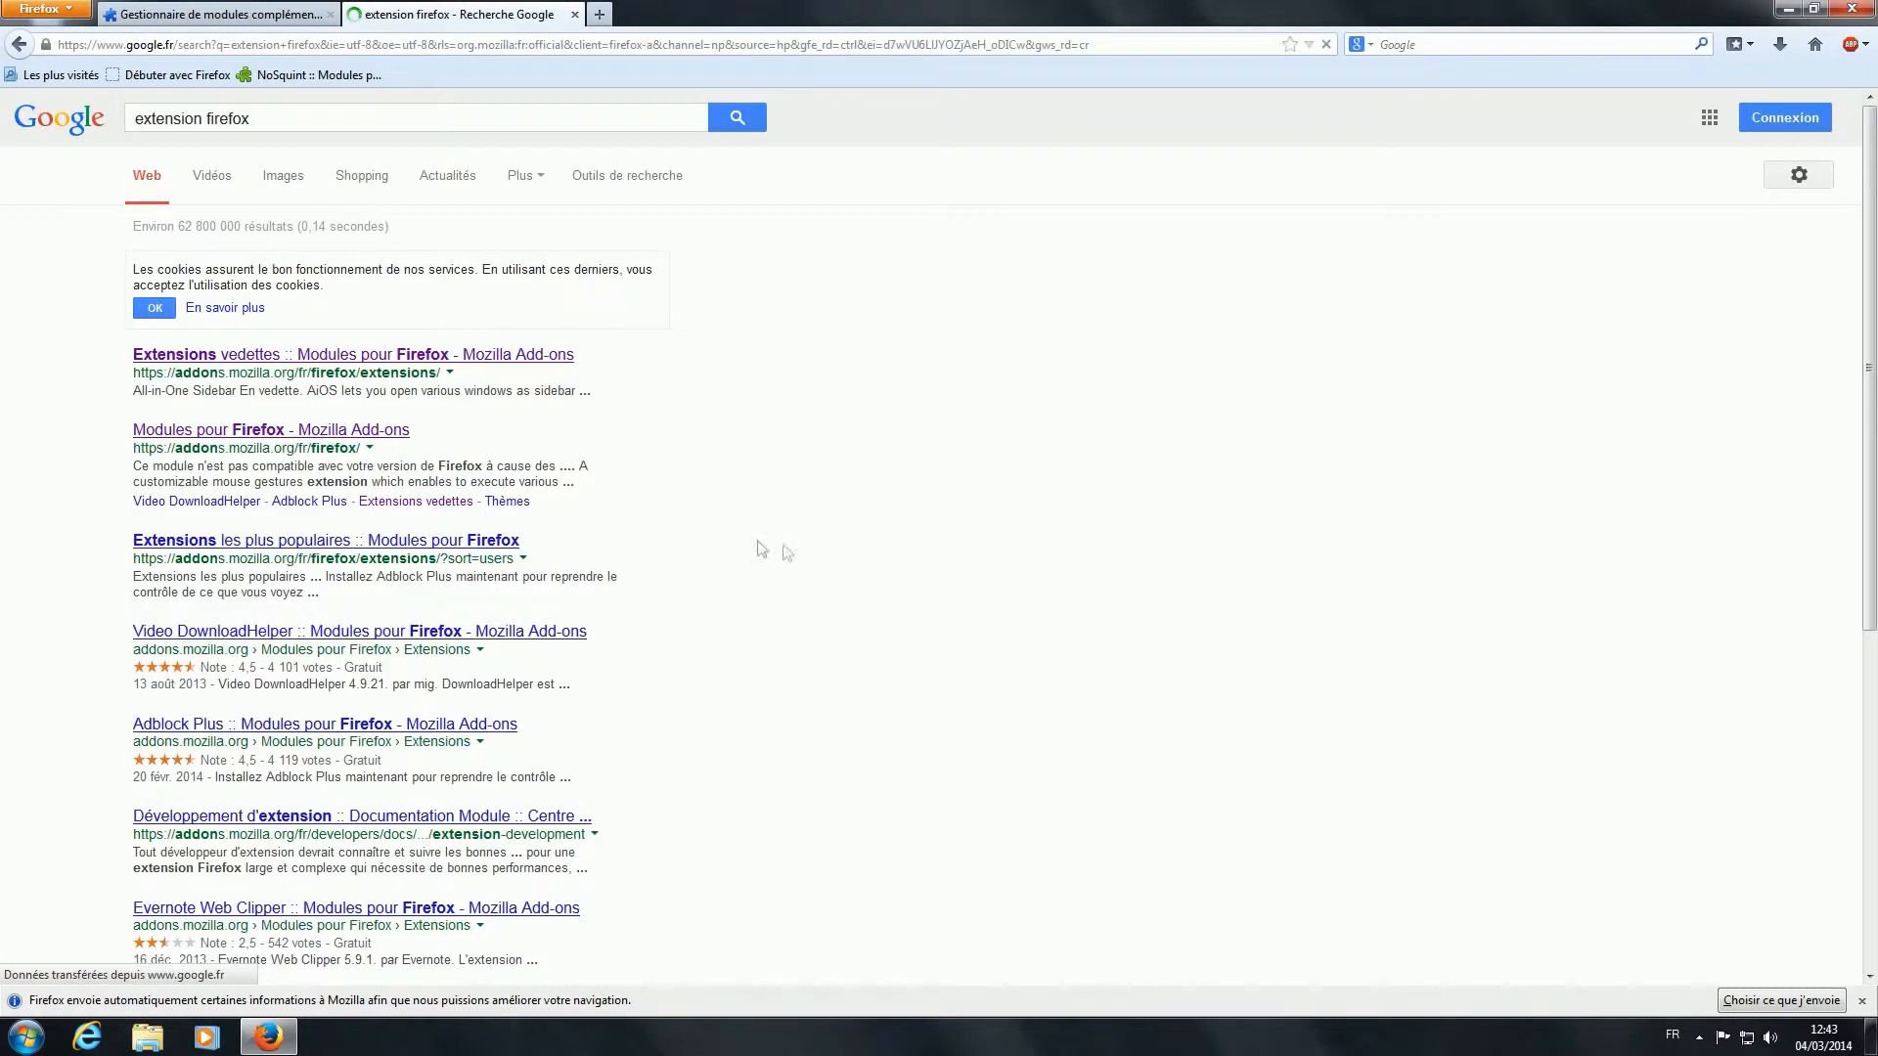
left_click(261, 436)
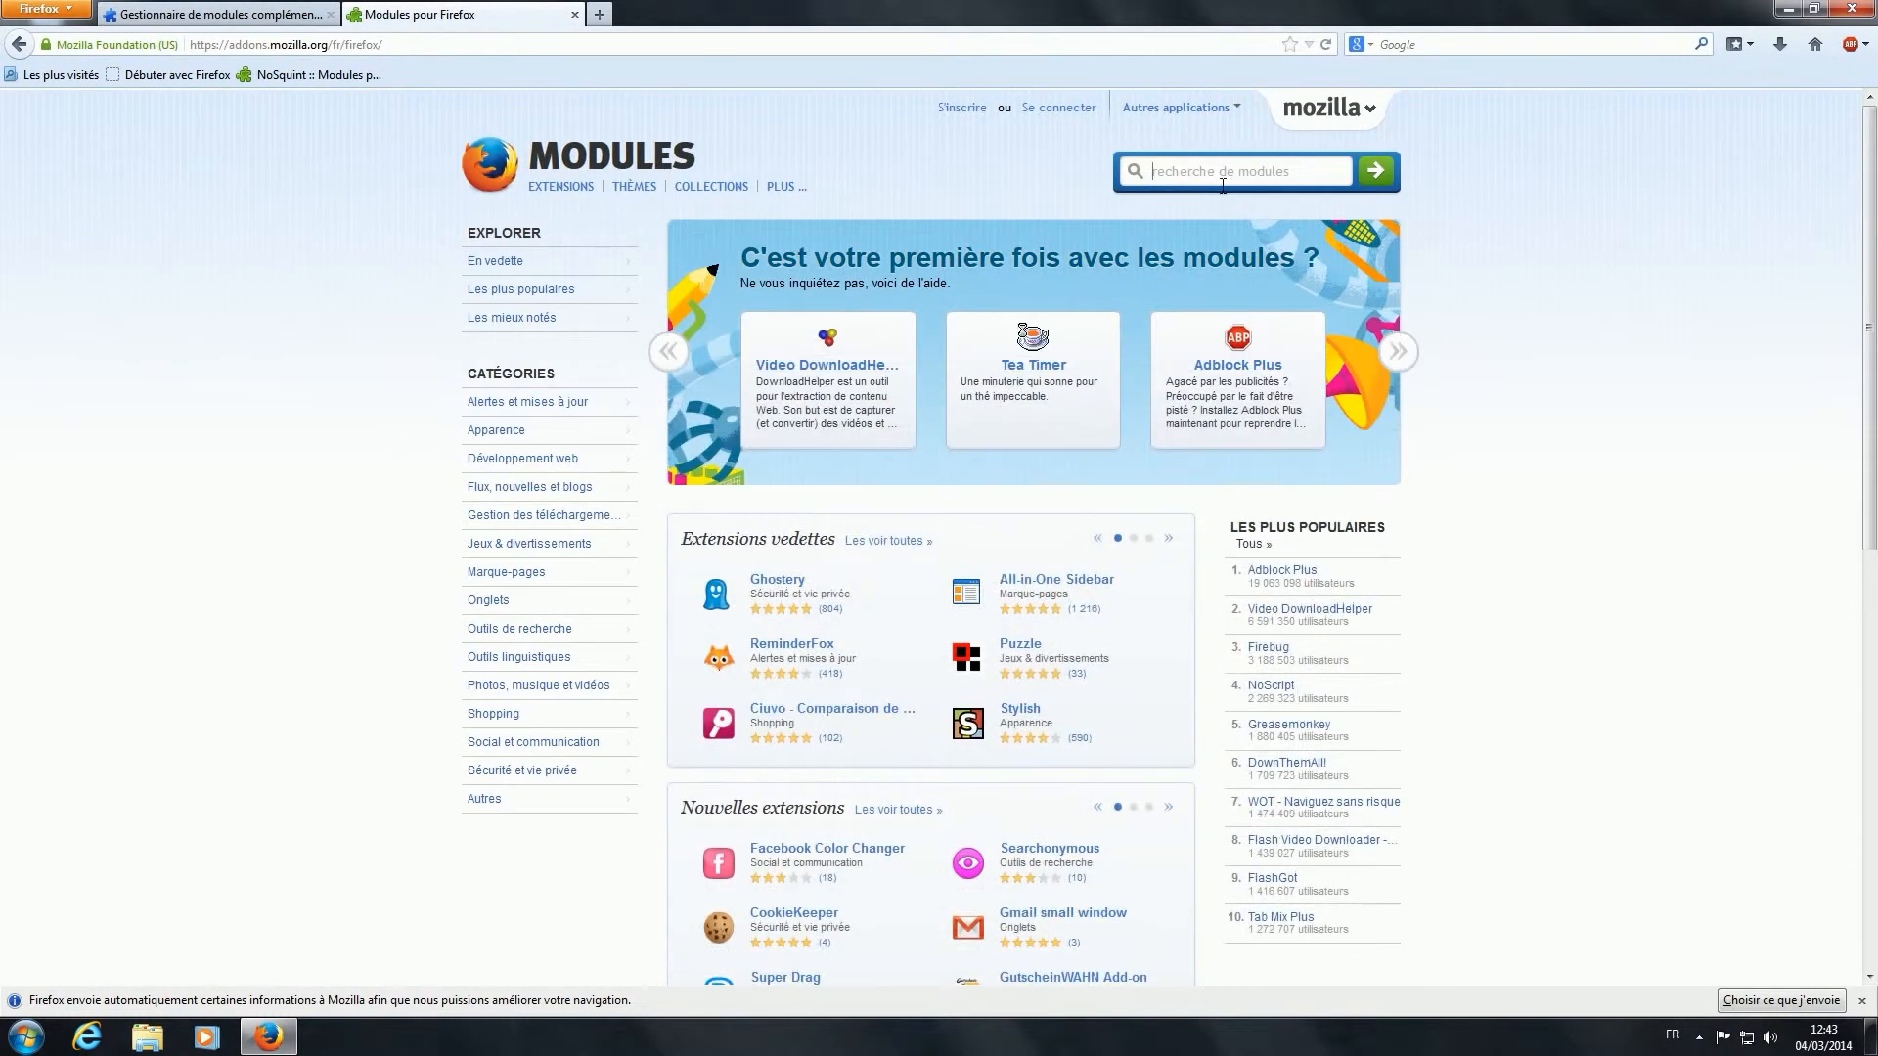
Search the Modules site for "nosquint" and open the suggested NoSquint add-on page.
left_click(1223, 186)
type("nosquint")
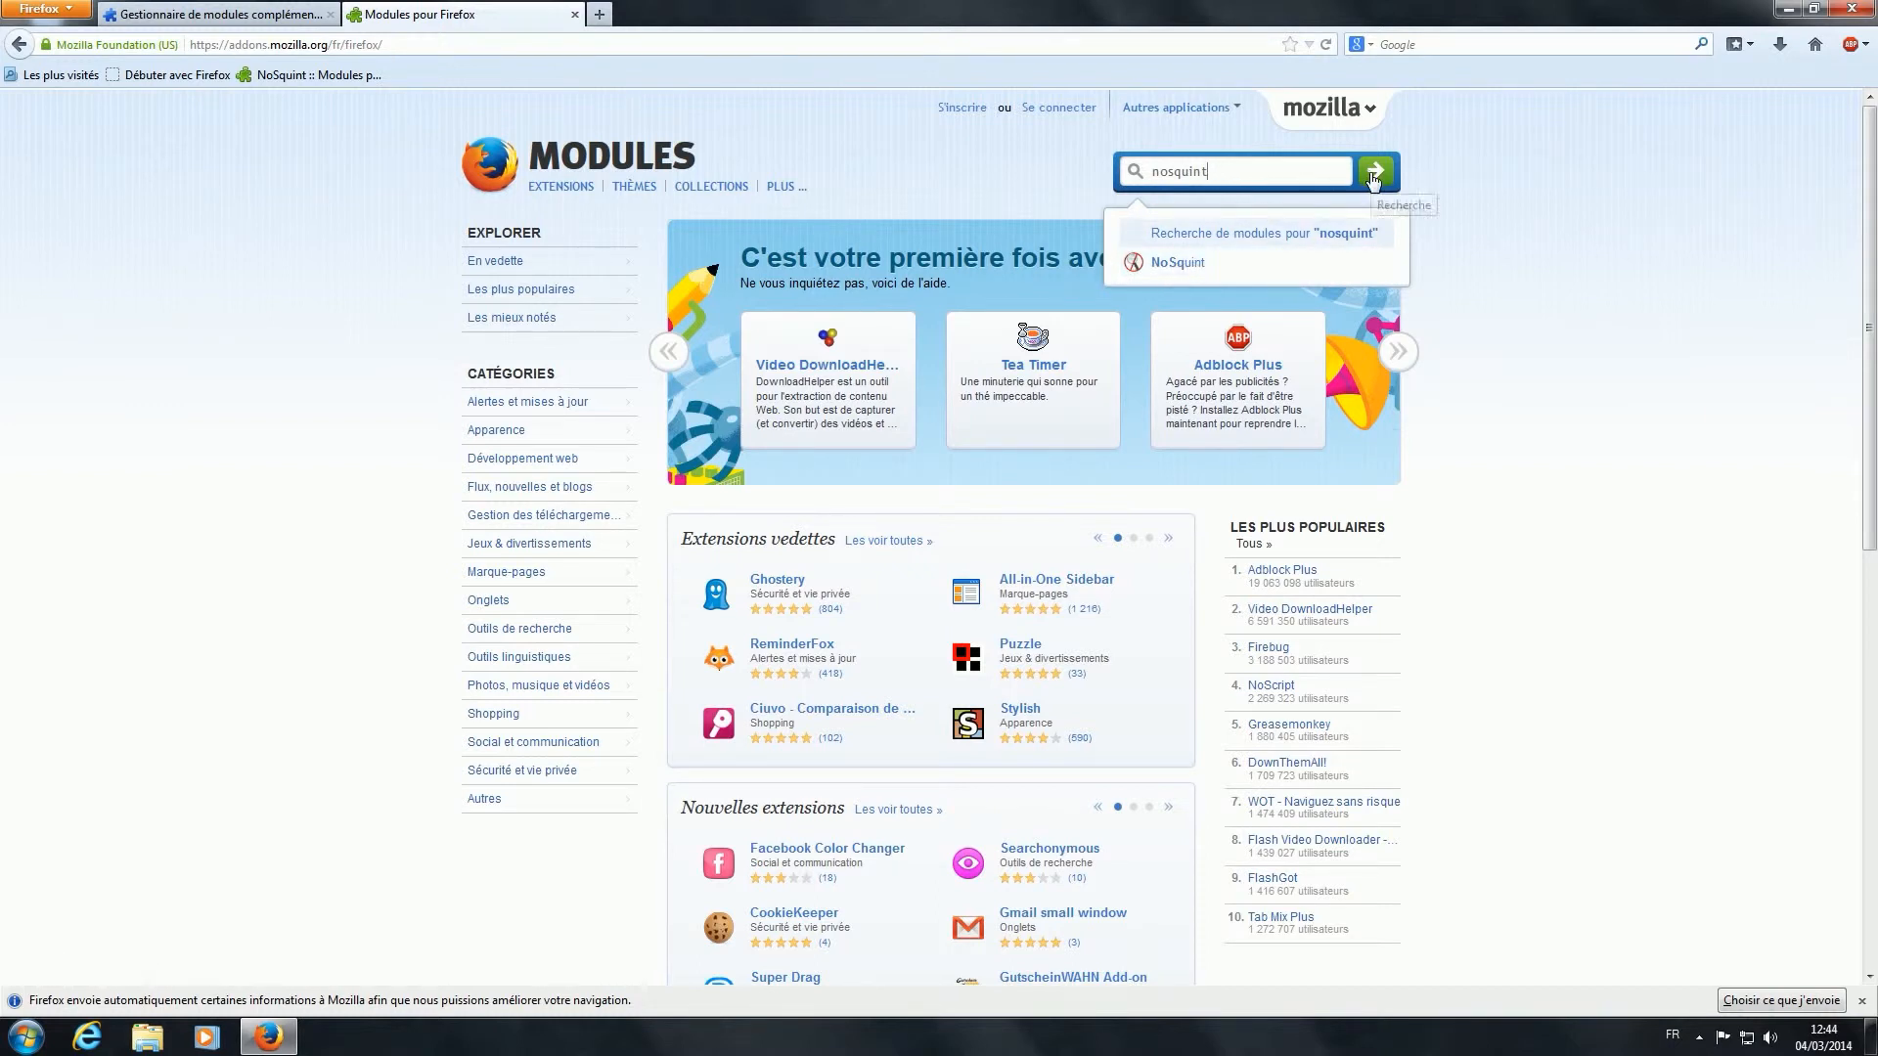
left_click(1177, 266)
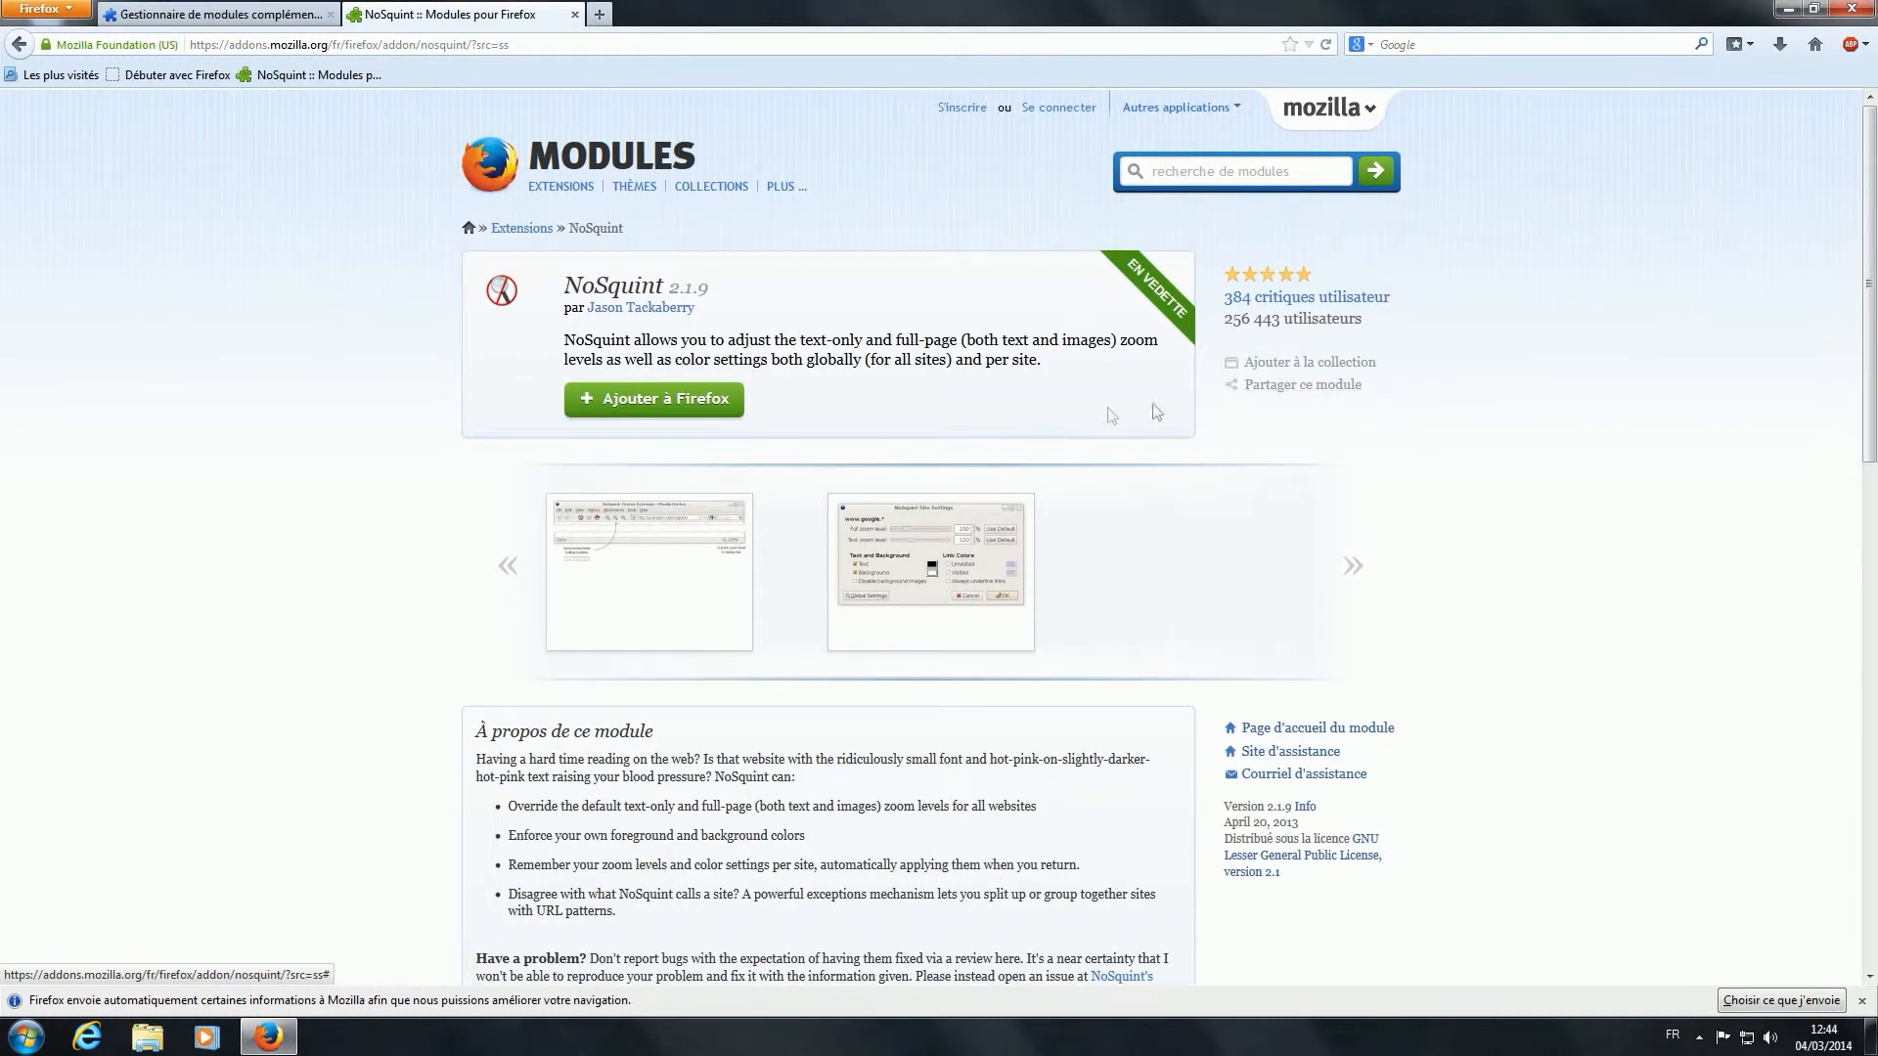
Add NoSquint to Firefox, approve its installation, and restart the browser immediately to finish installing it.
left_click(679, 401)
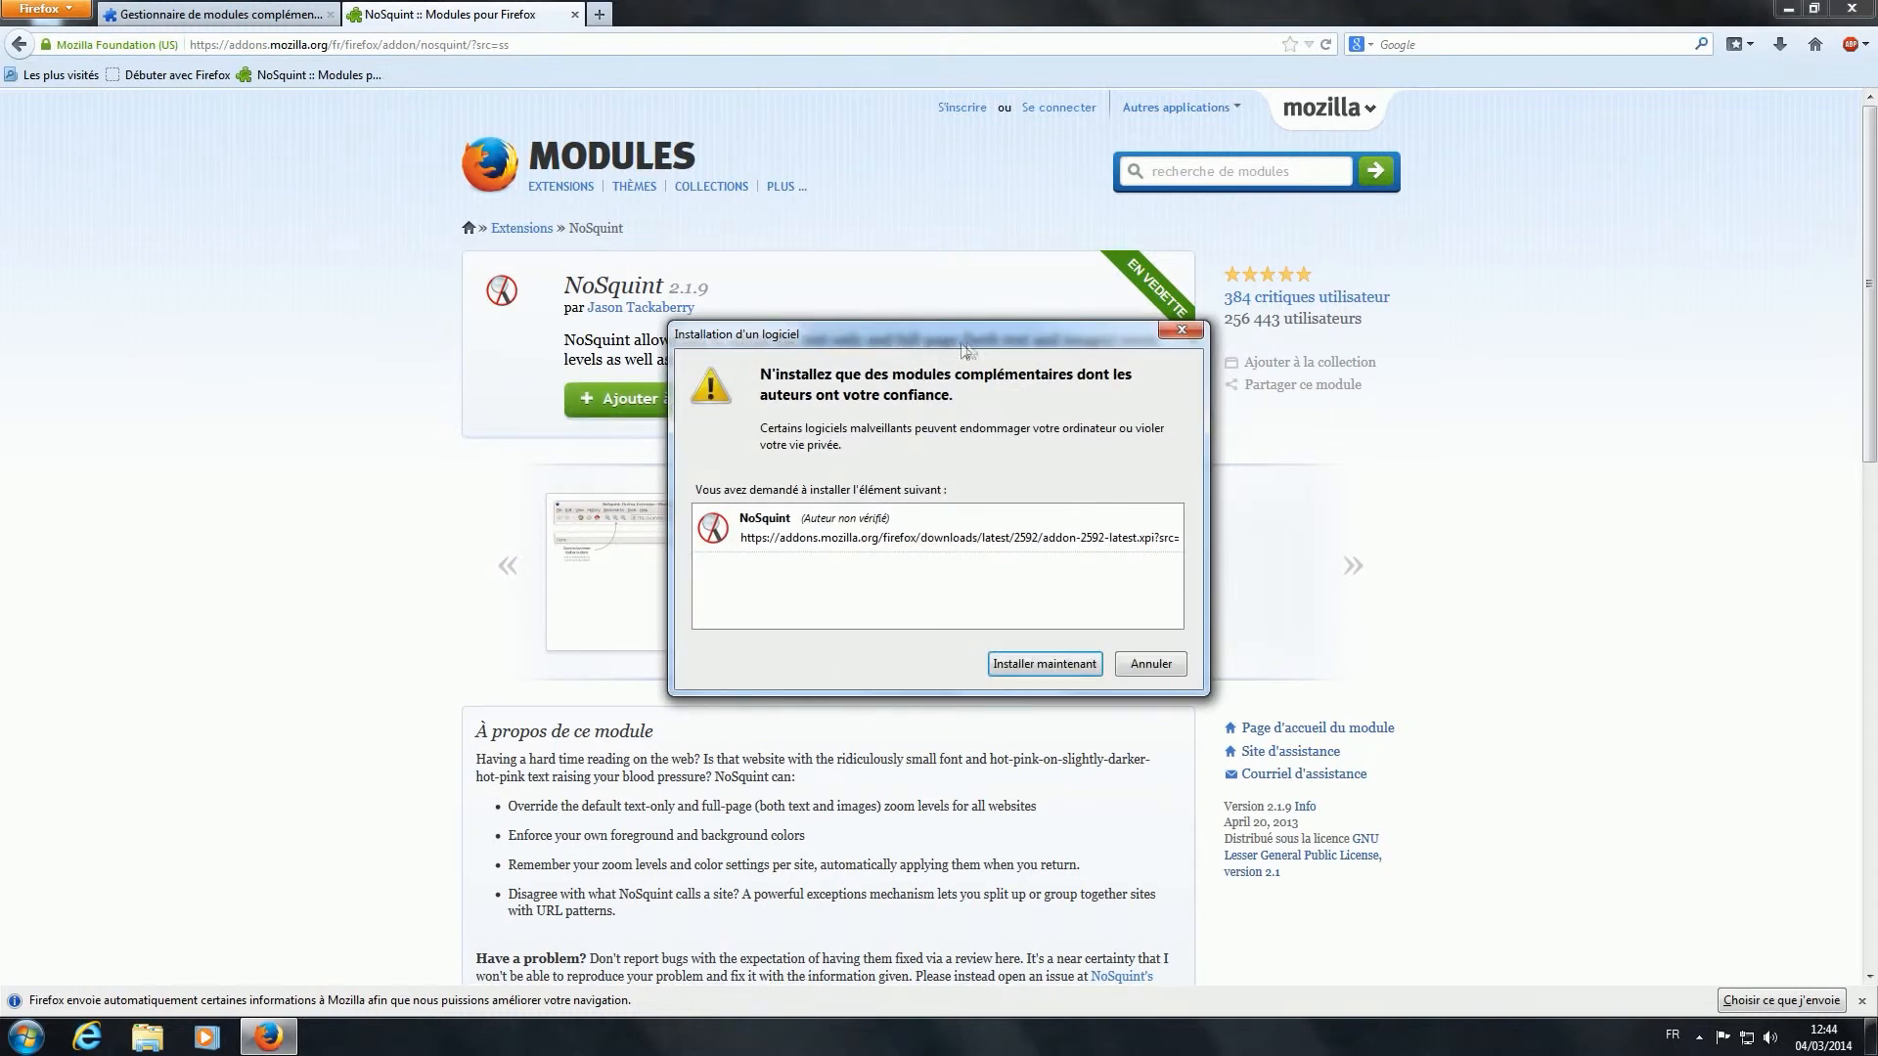
left_click(1044, 664)
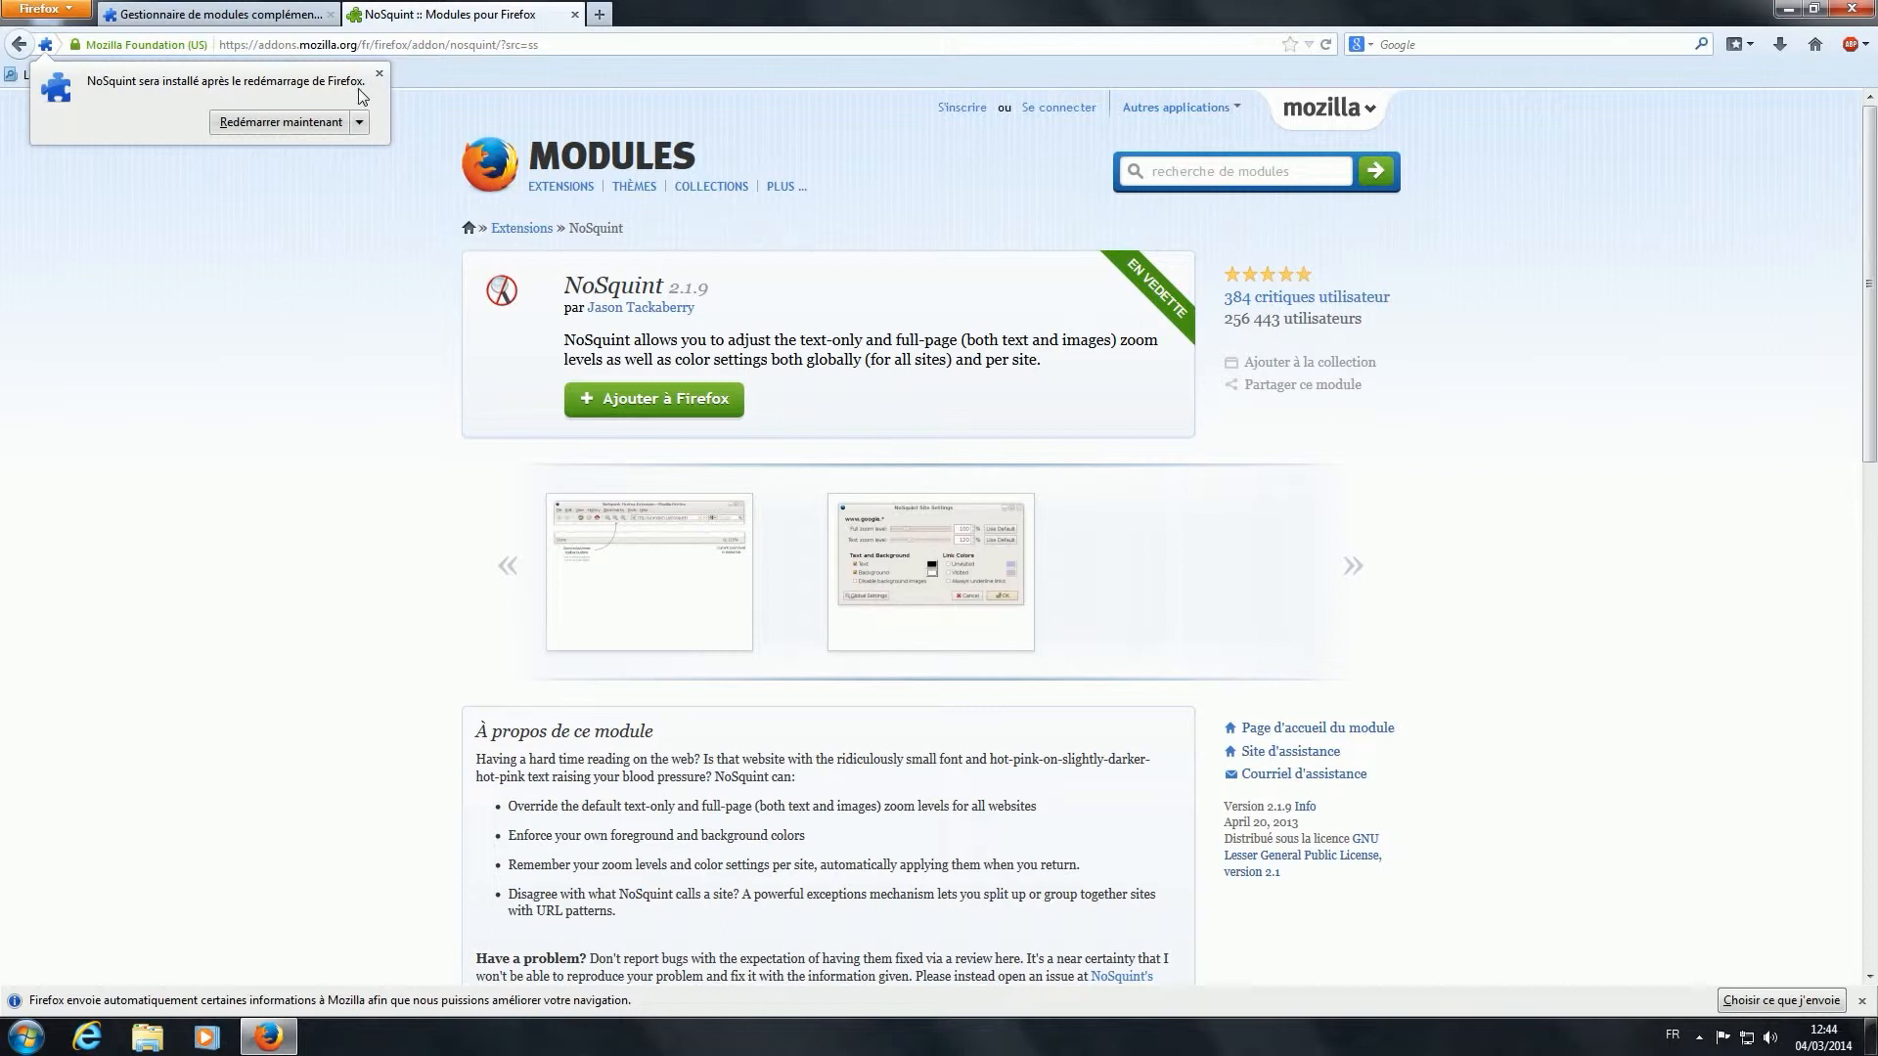
left_click(360, 124)
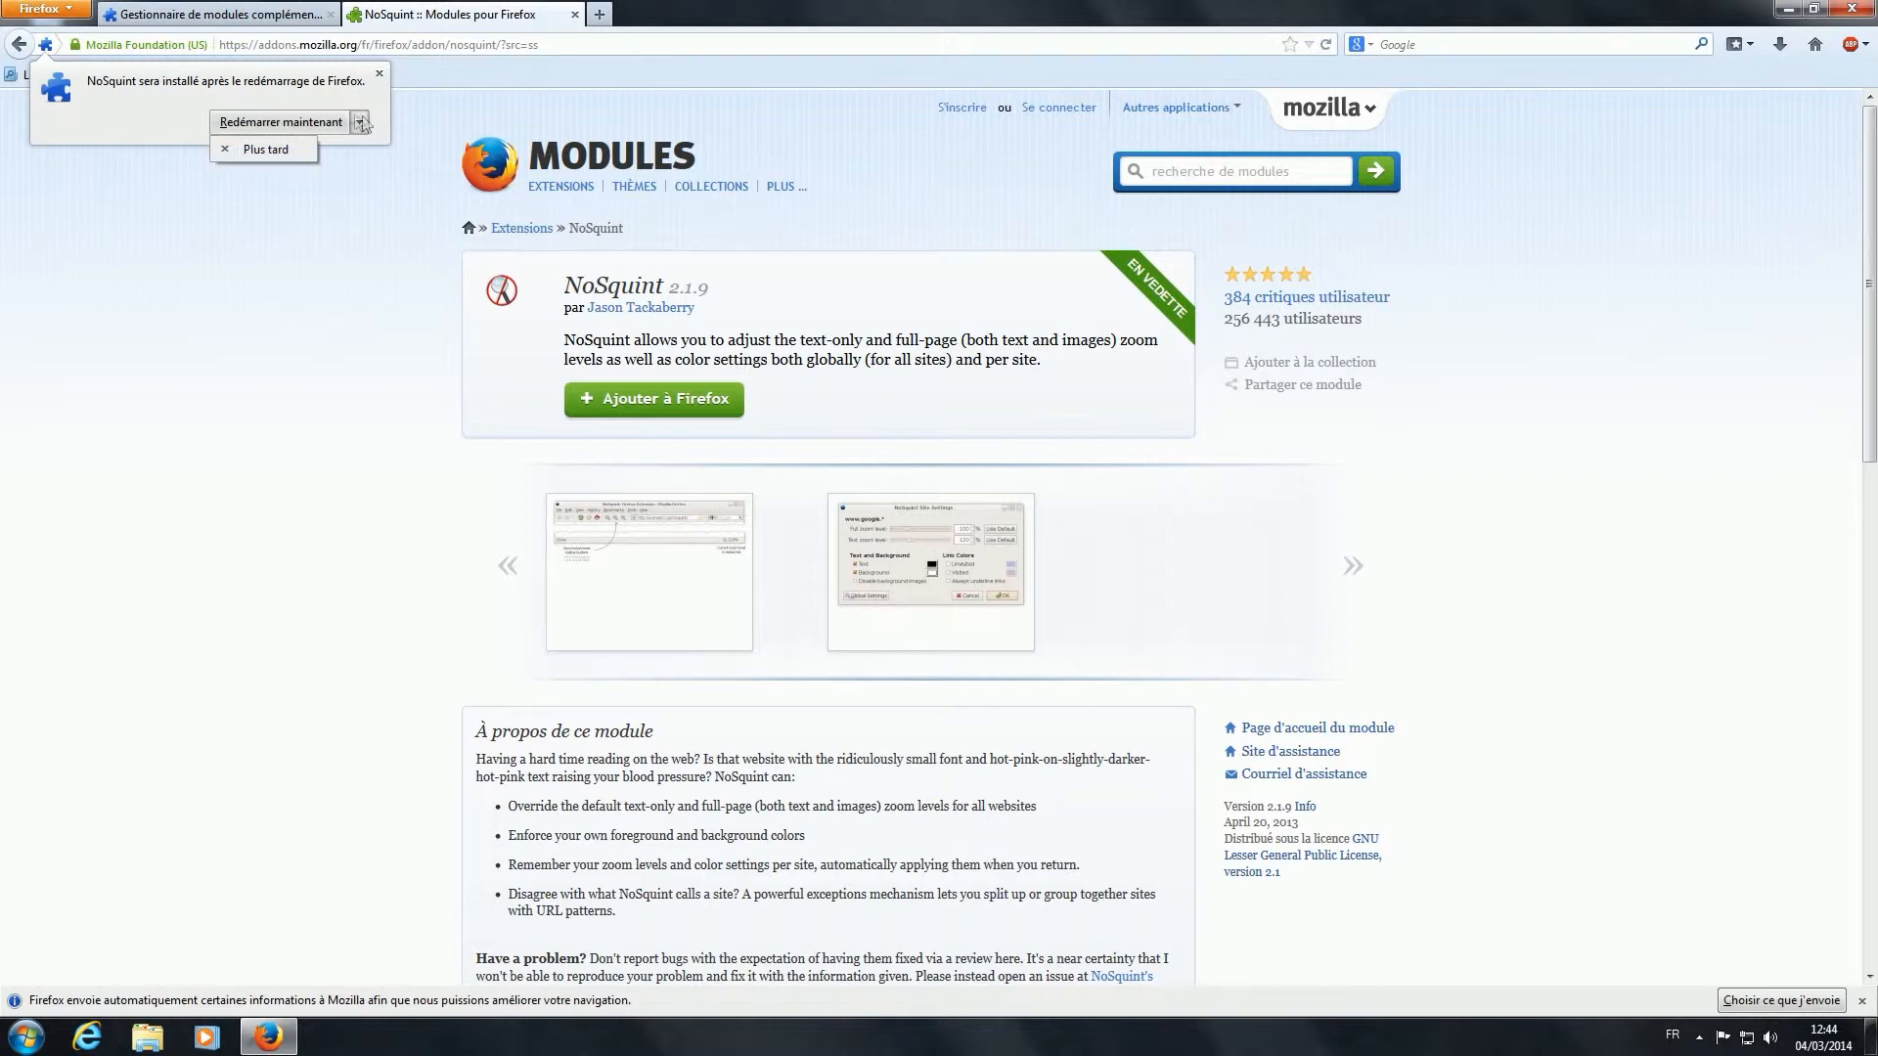
left_click(362, 123)
left_click(362, 123)
left_click(363, 121)
left_click(363, 119)
left_click(296, 125)
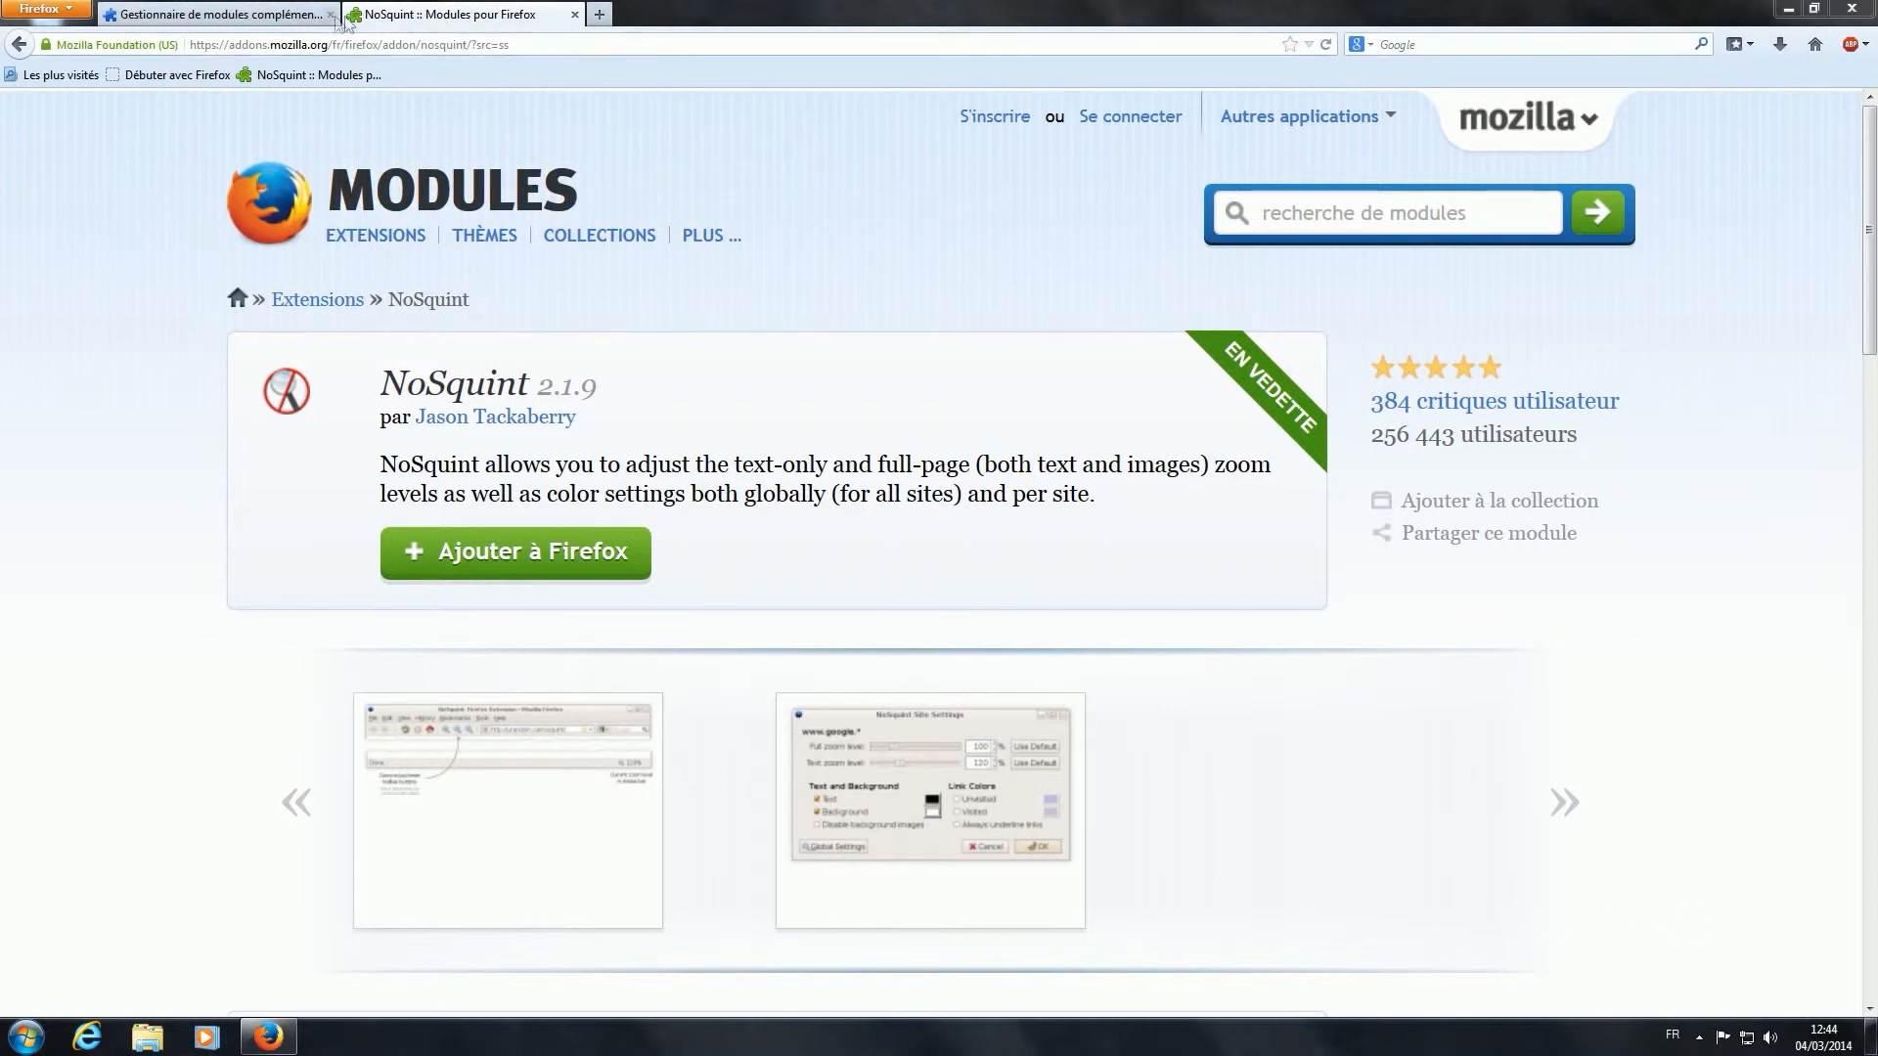
Return to the add-ons manager, list the installed extensions, and close the NoSquint web page tab.
left_click(313, 18)
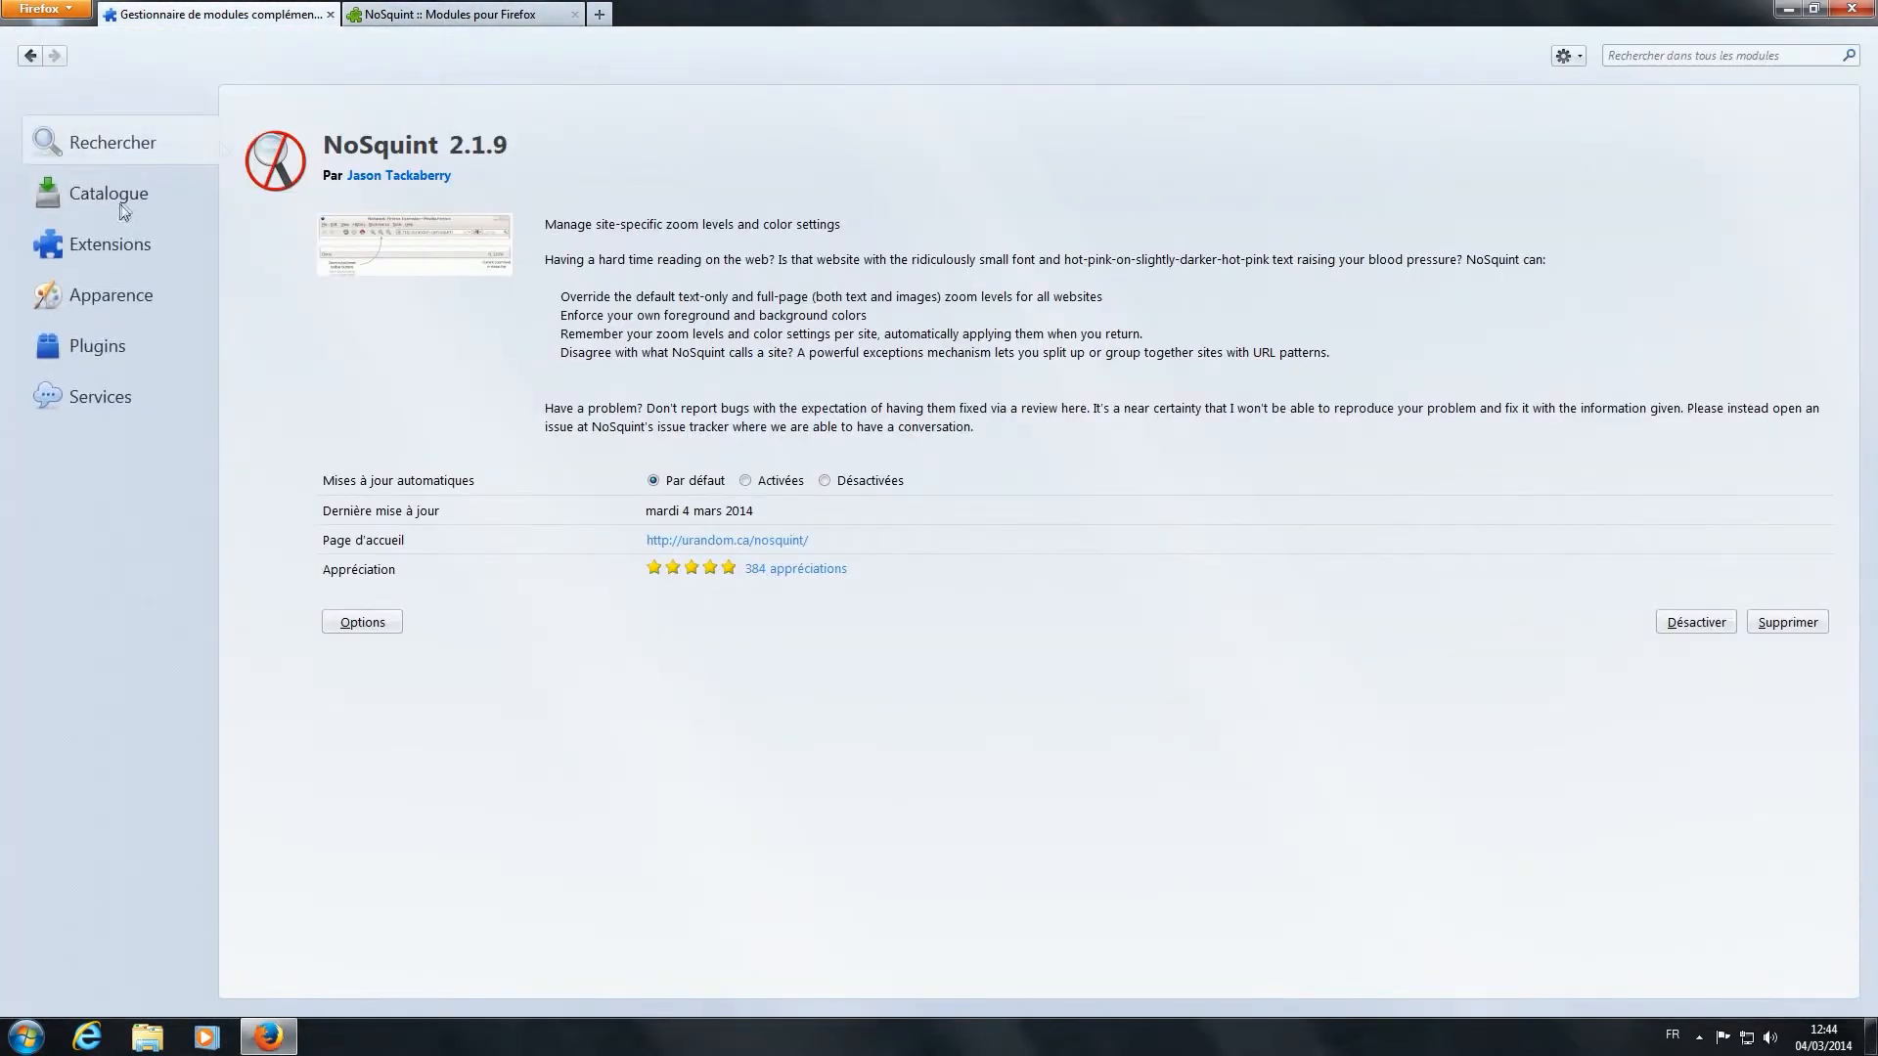
left_click(133, 243)
left_click(574, 14)
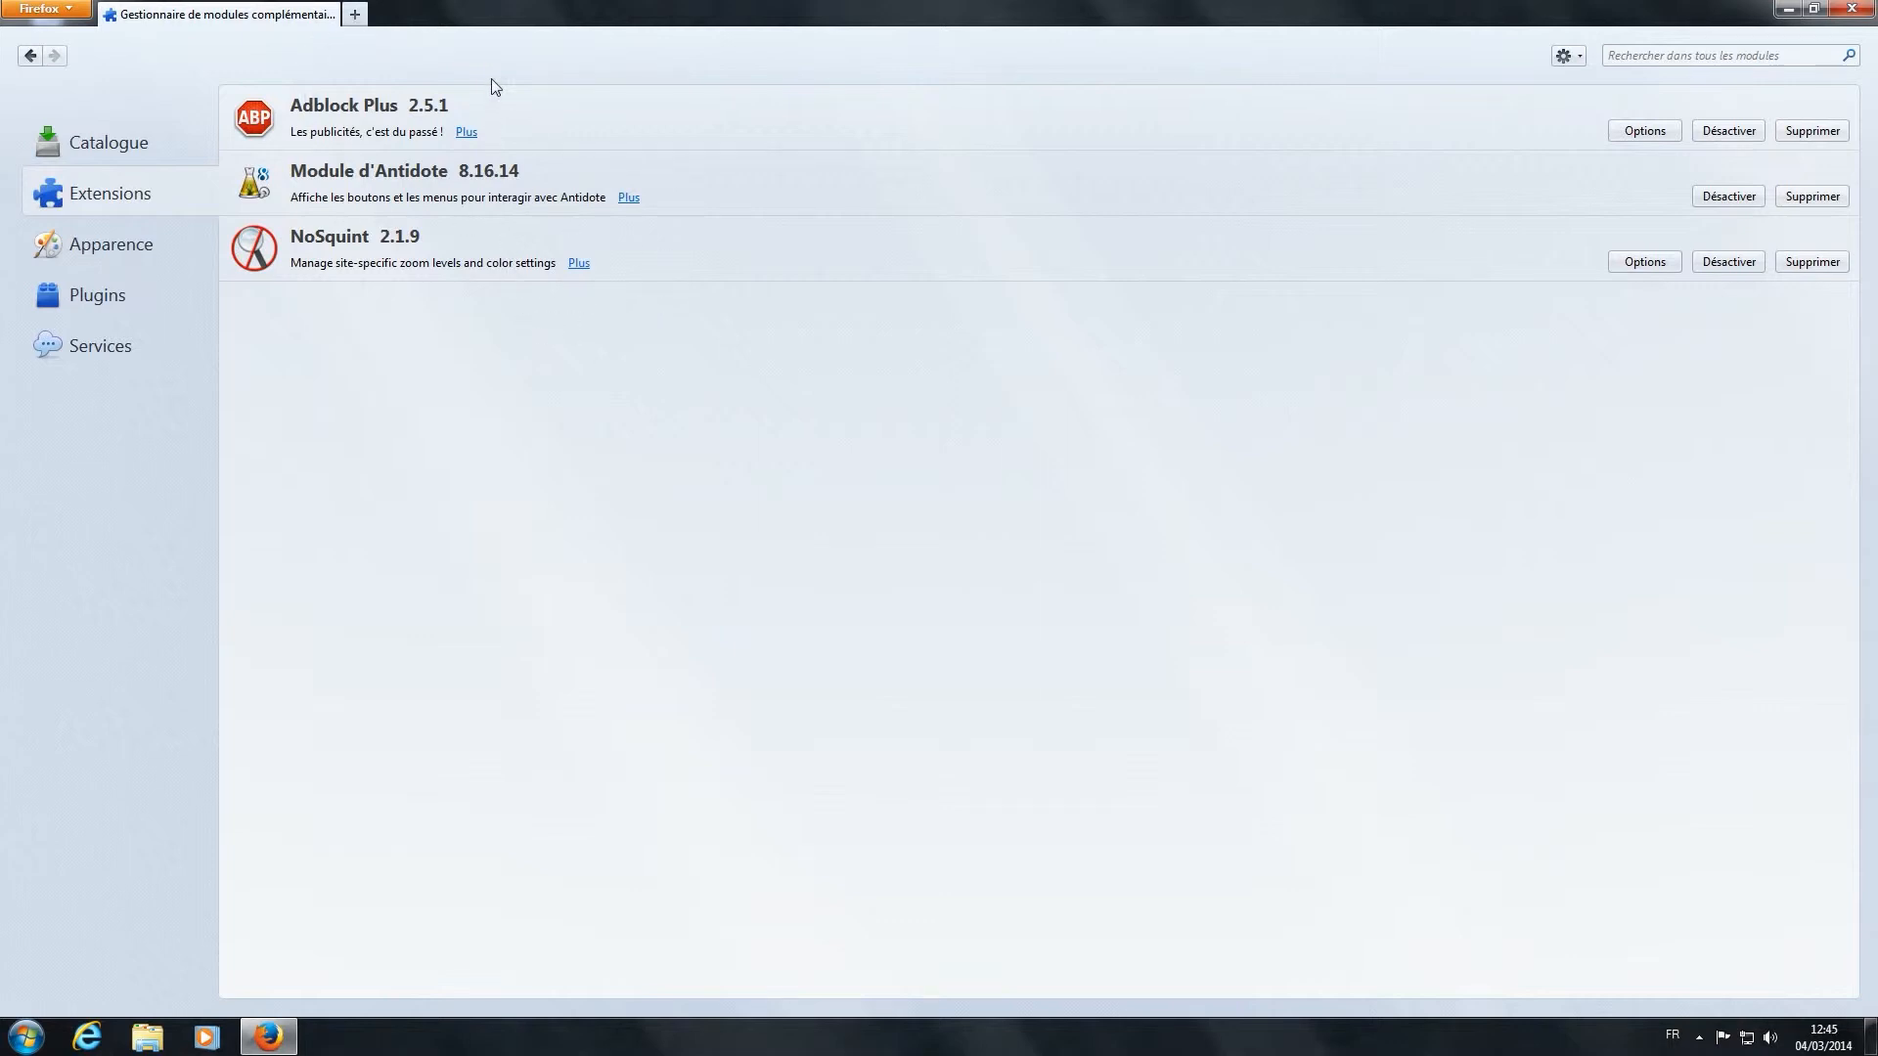
left_click(73, 12)
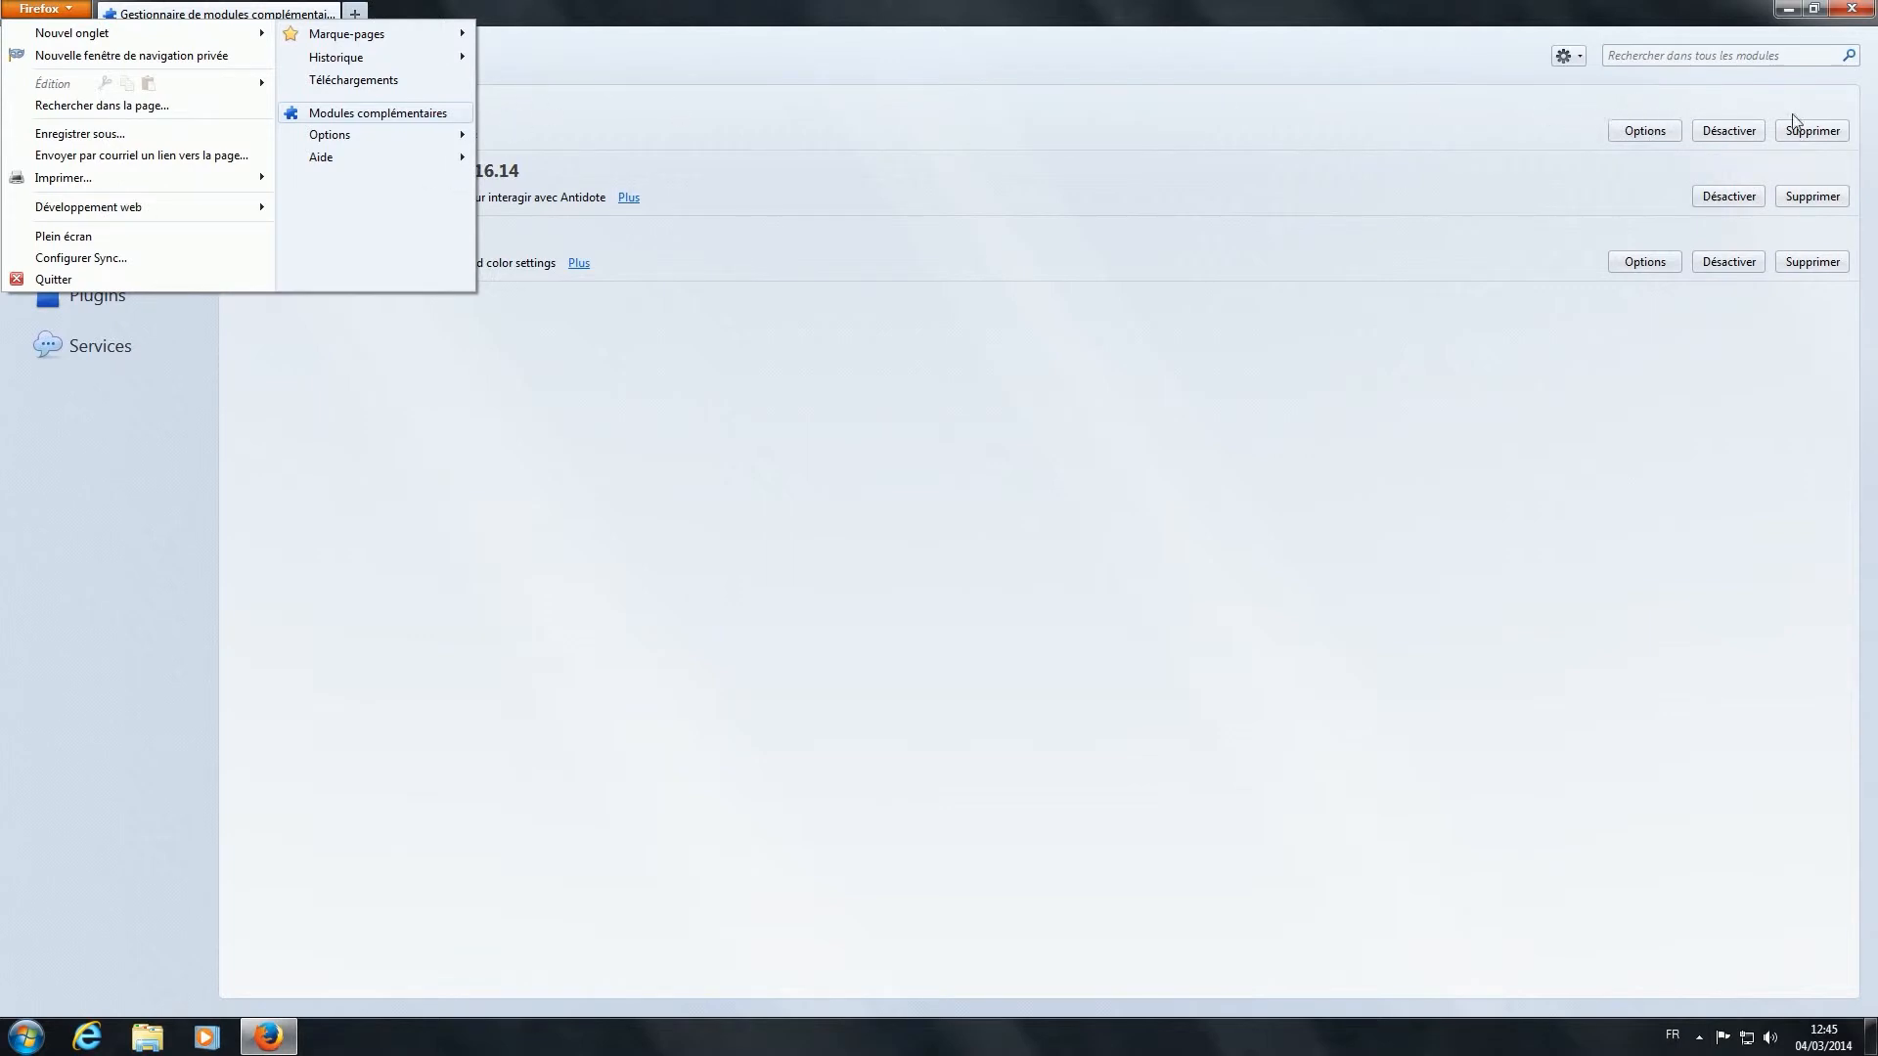
left_click(714, 220)
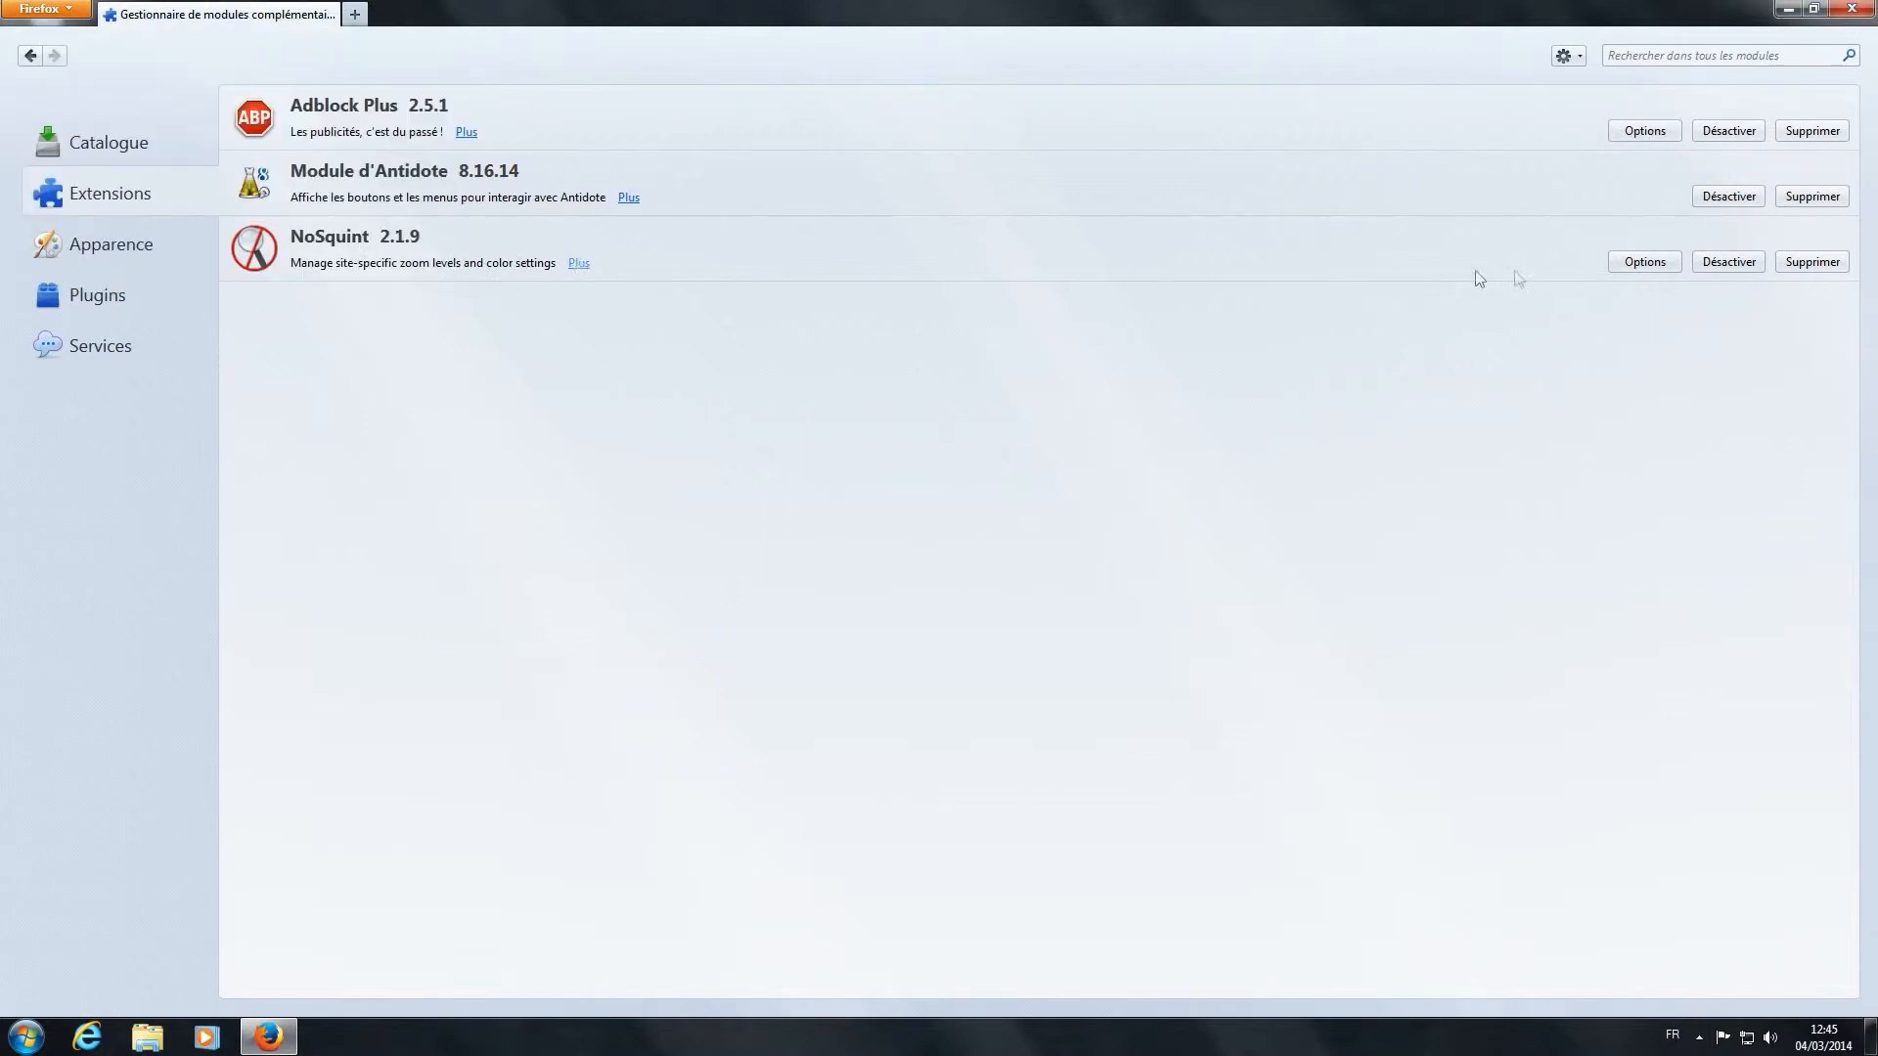
View the NoSquint global settings and the Adblock Plus options, then go back to the list of installed extensions.
left_click(1641, 261)
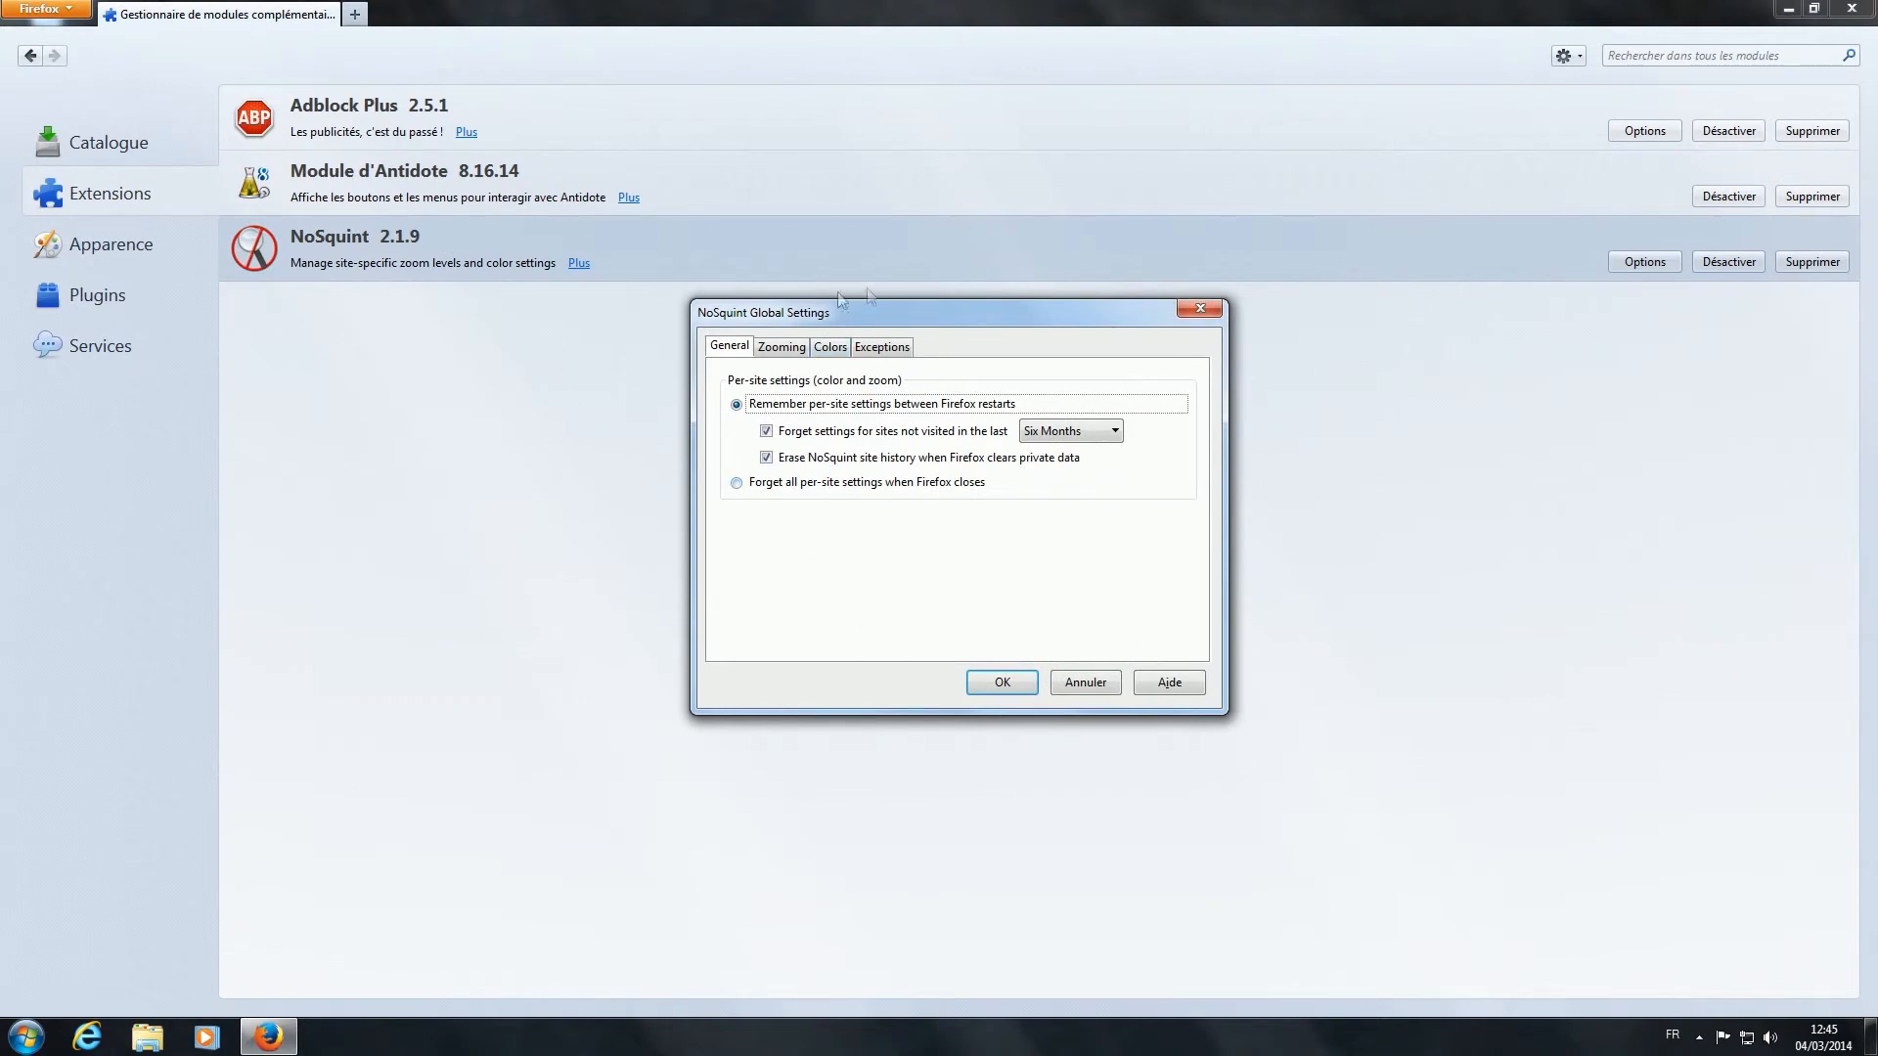
left_click(1197, 311)
double_click(1629, 137)
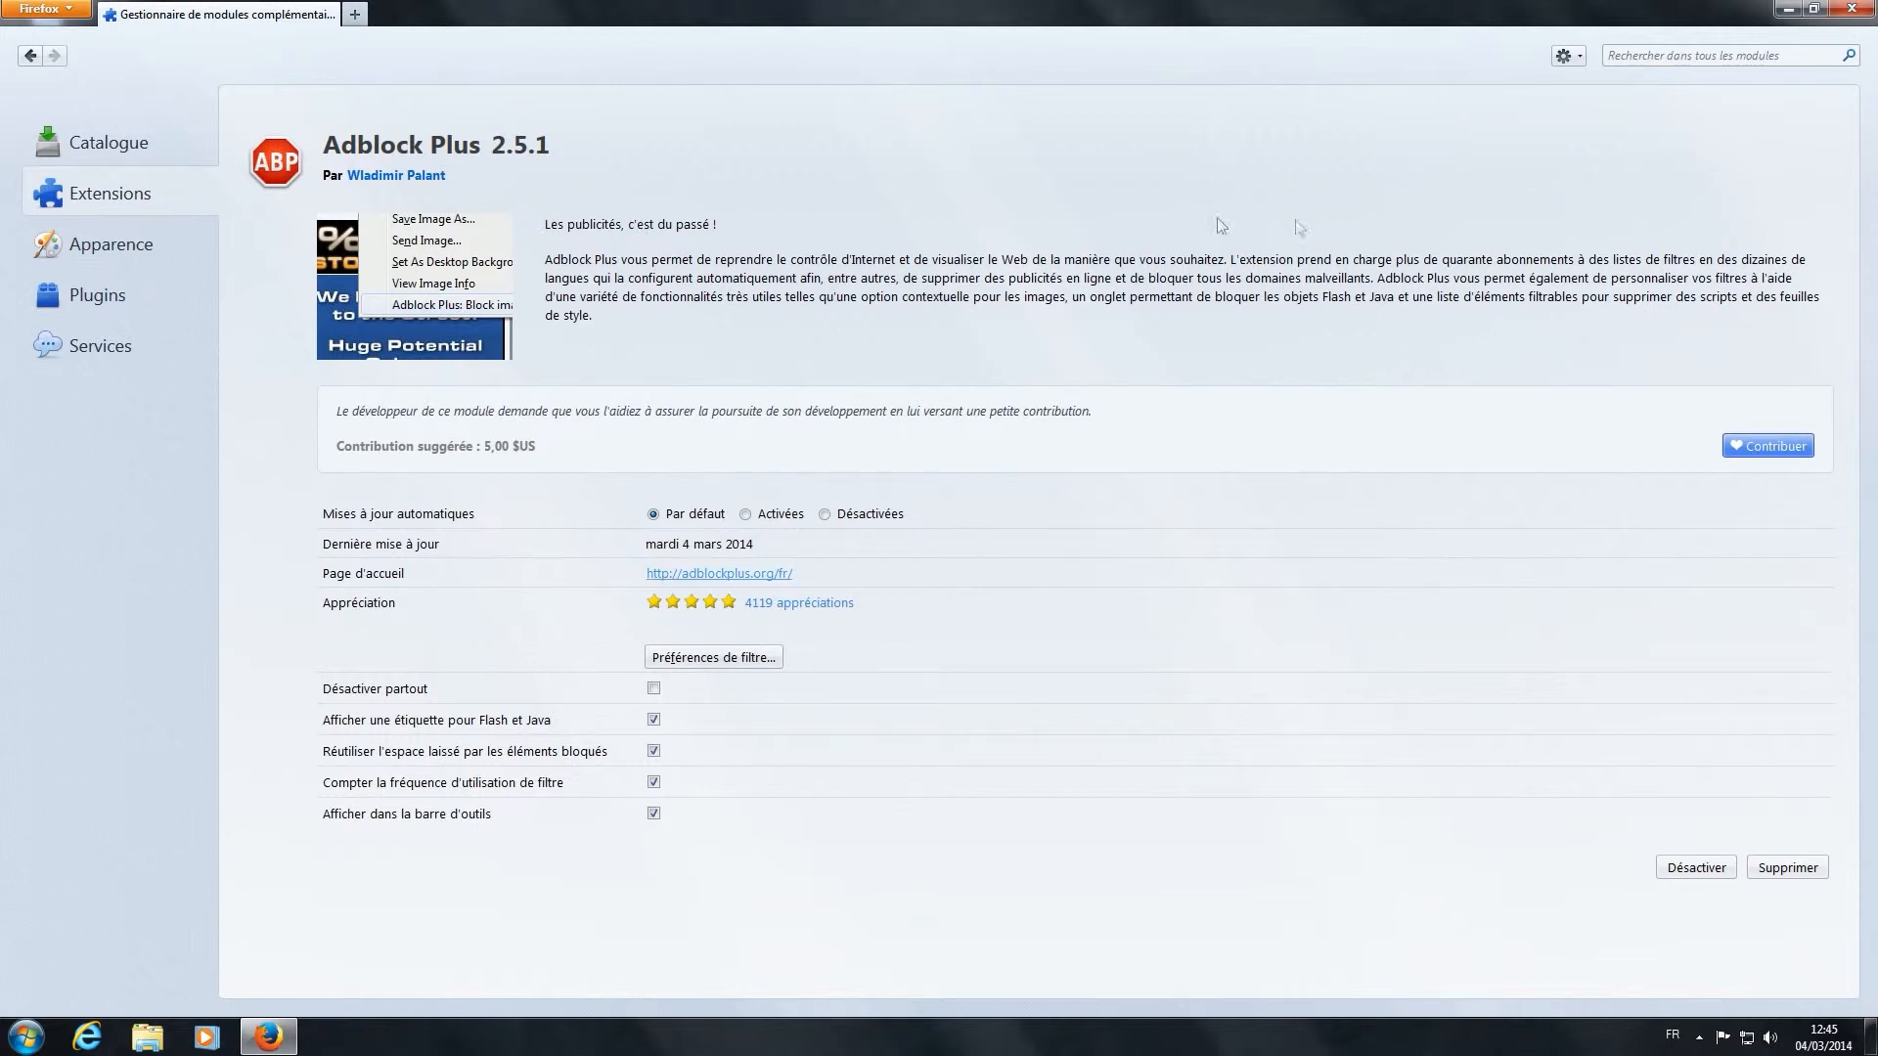
left_click(157, 206)
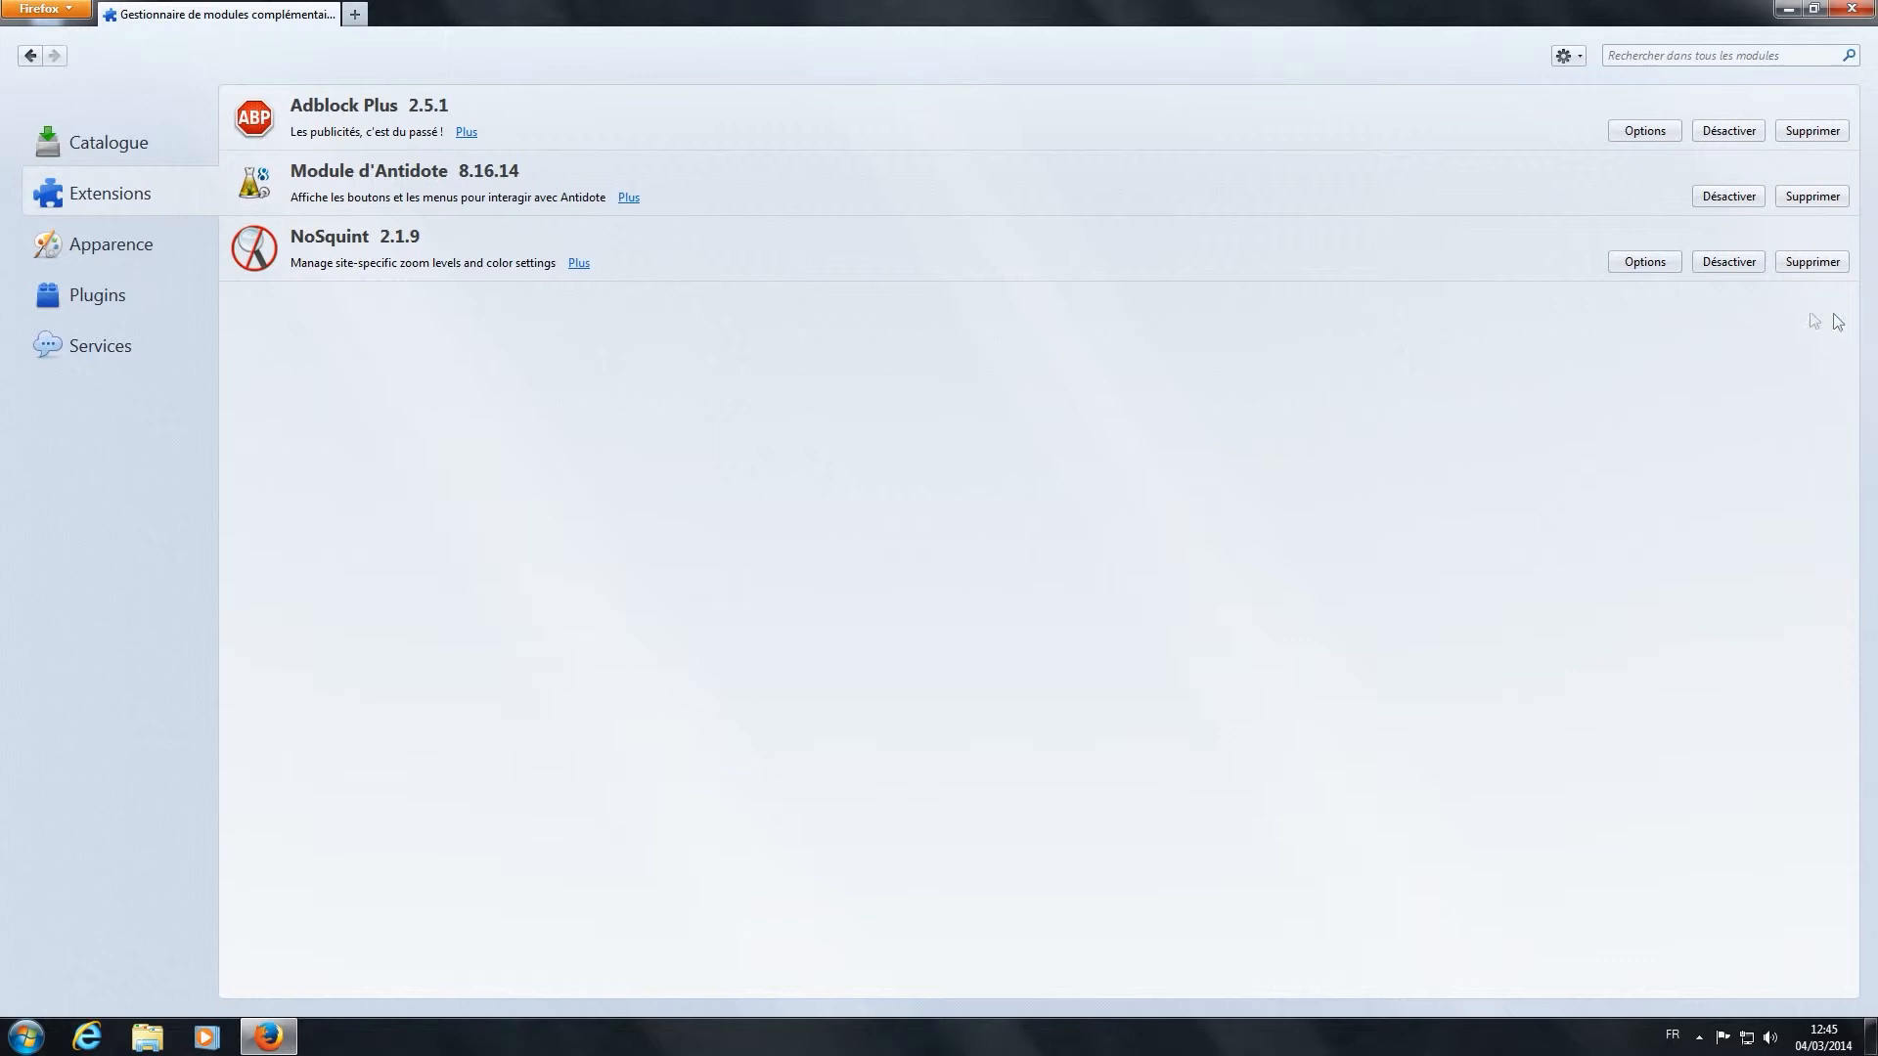
Disable NoSquint, agreeing to restore Firefox's native zoom behavior, and disable Adblock Plus.
left_click(1733, 262)
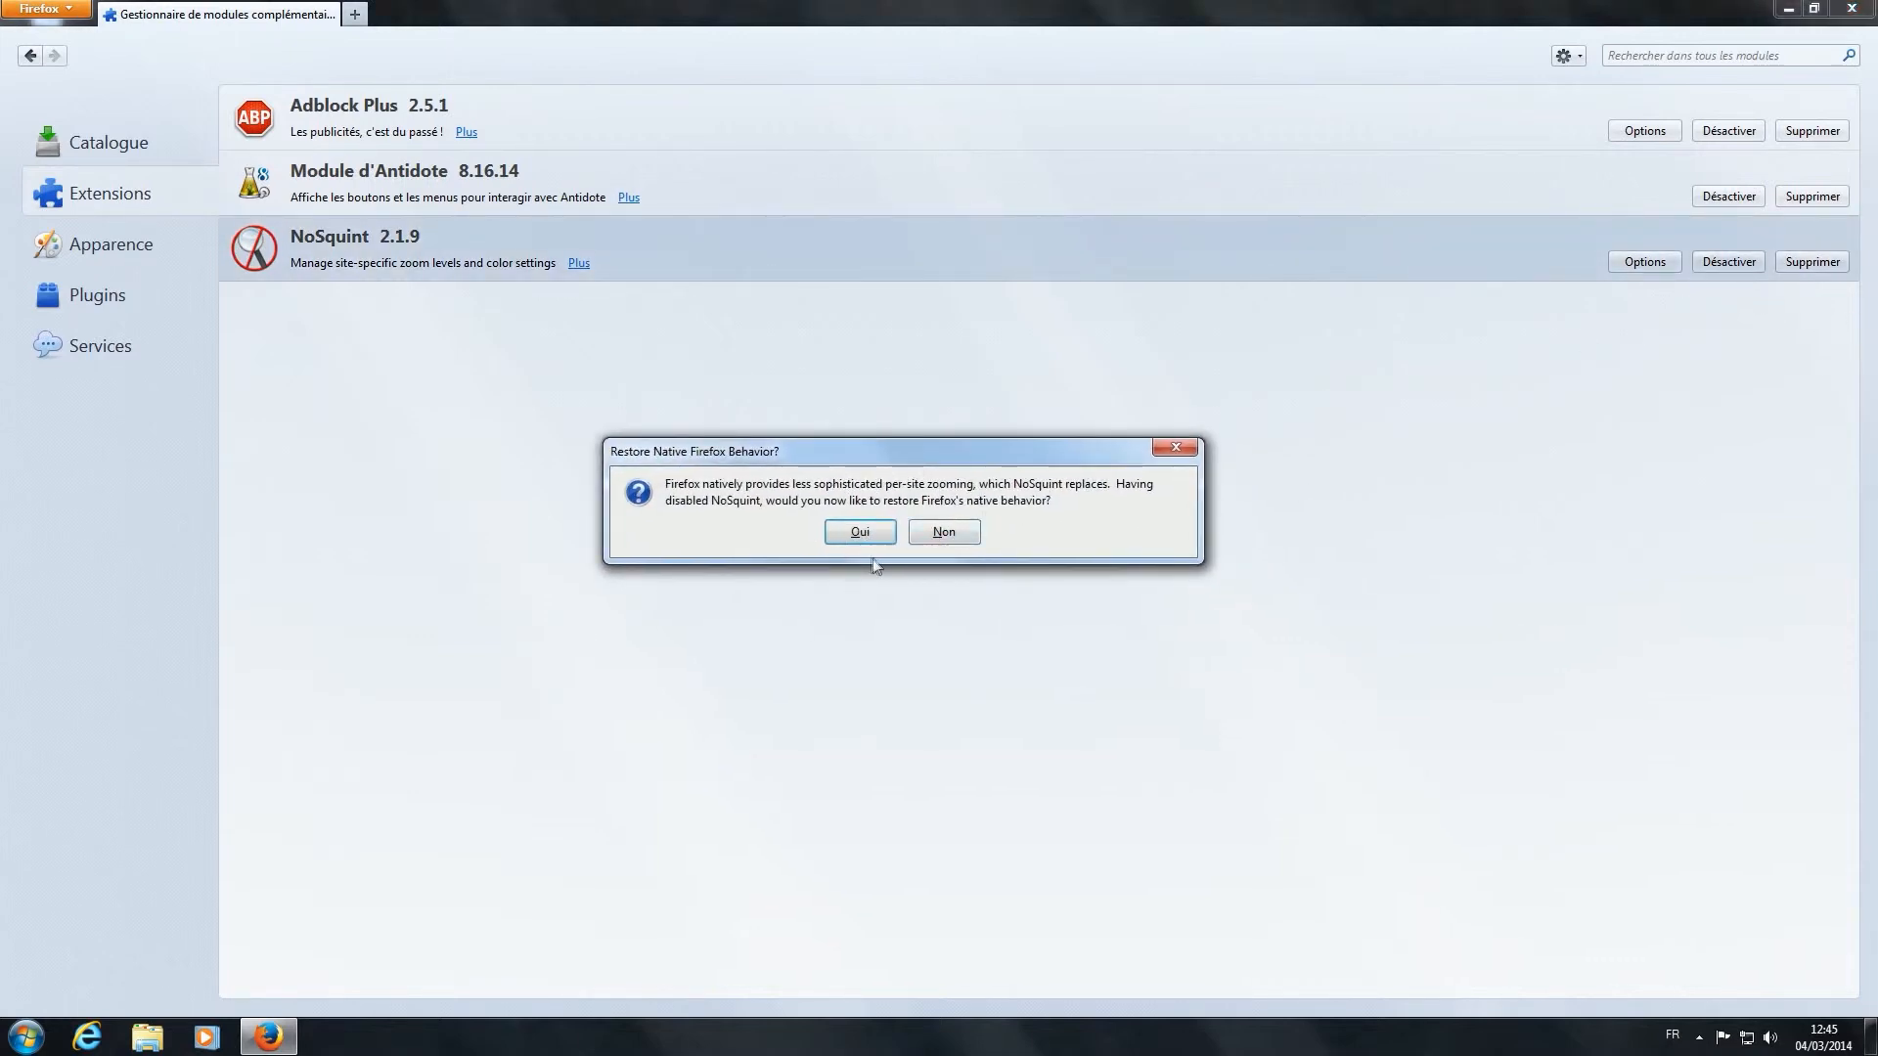
left_click(861, 533)
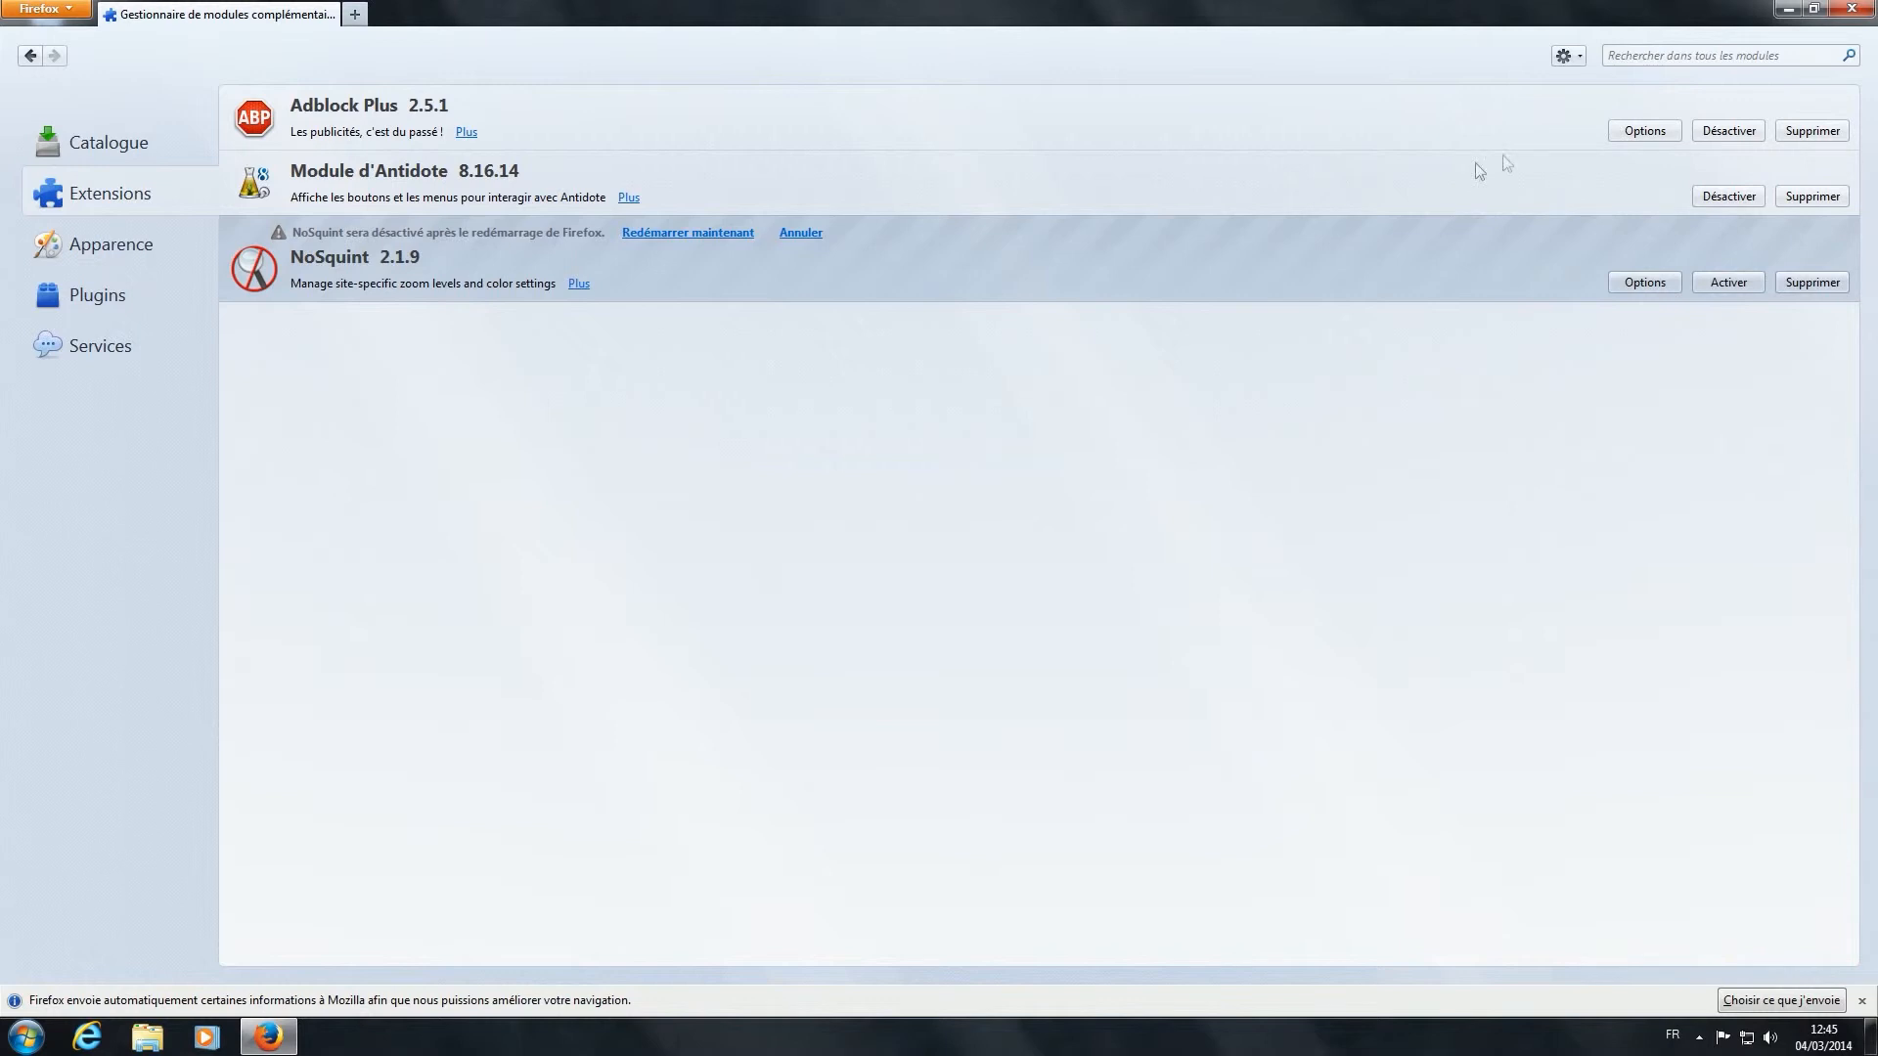
left_click(1732, 137)
left_click(1731, 131)
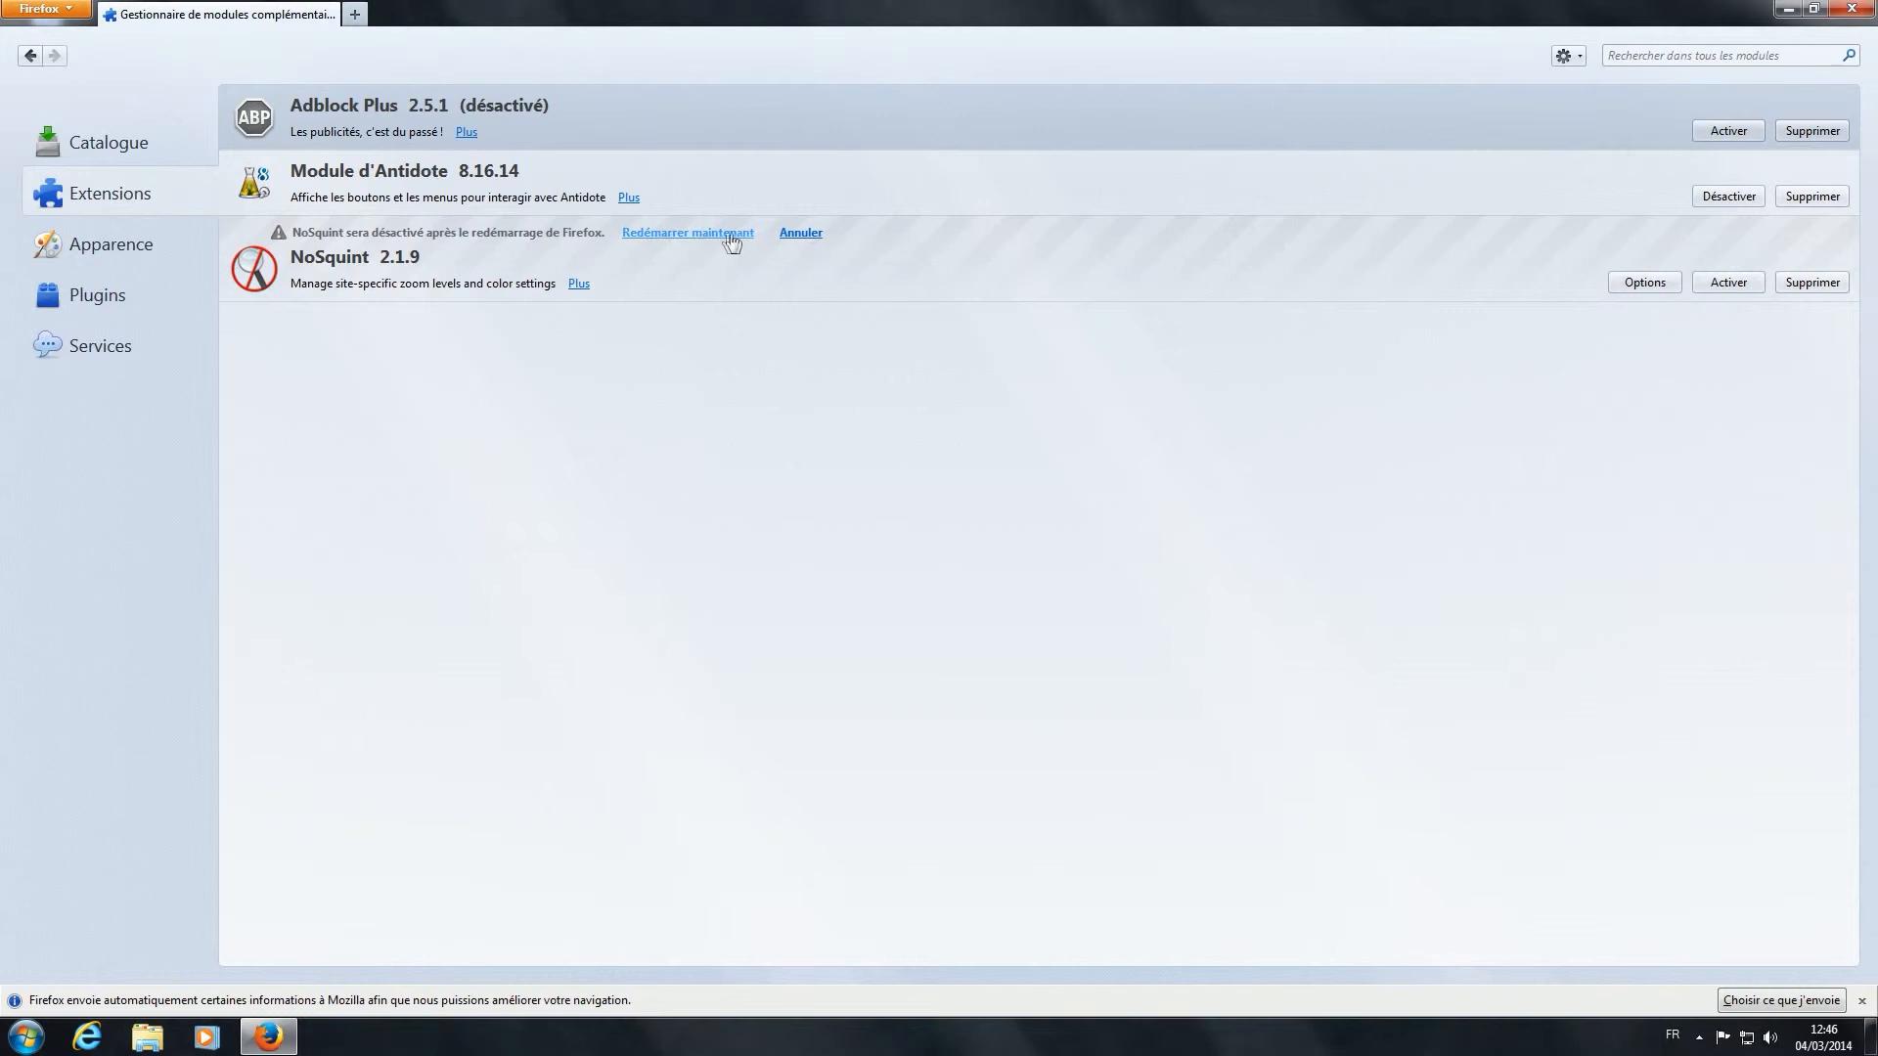
Remove the NoSquint and Adblock Plus extensions and restart the browser immediately to complete the removal.
left_click(1812, 283)
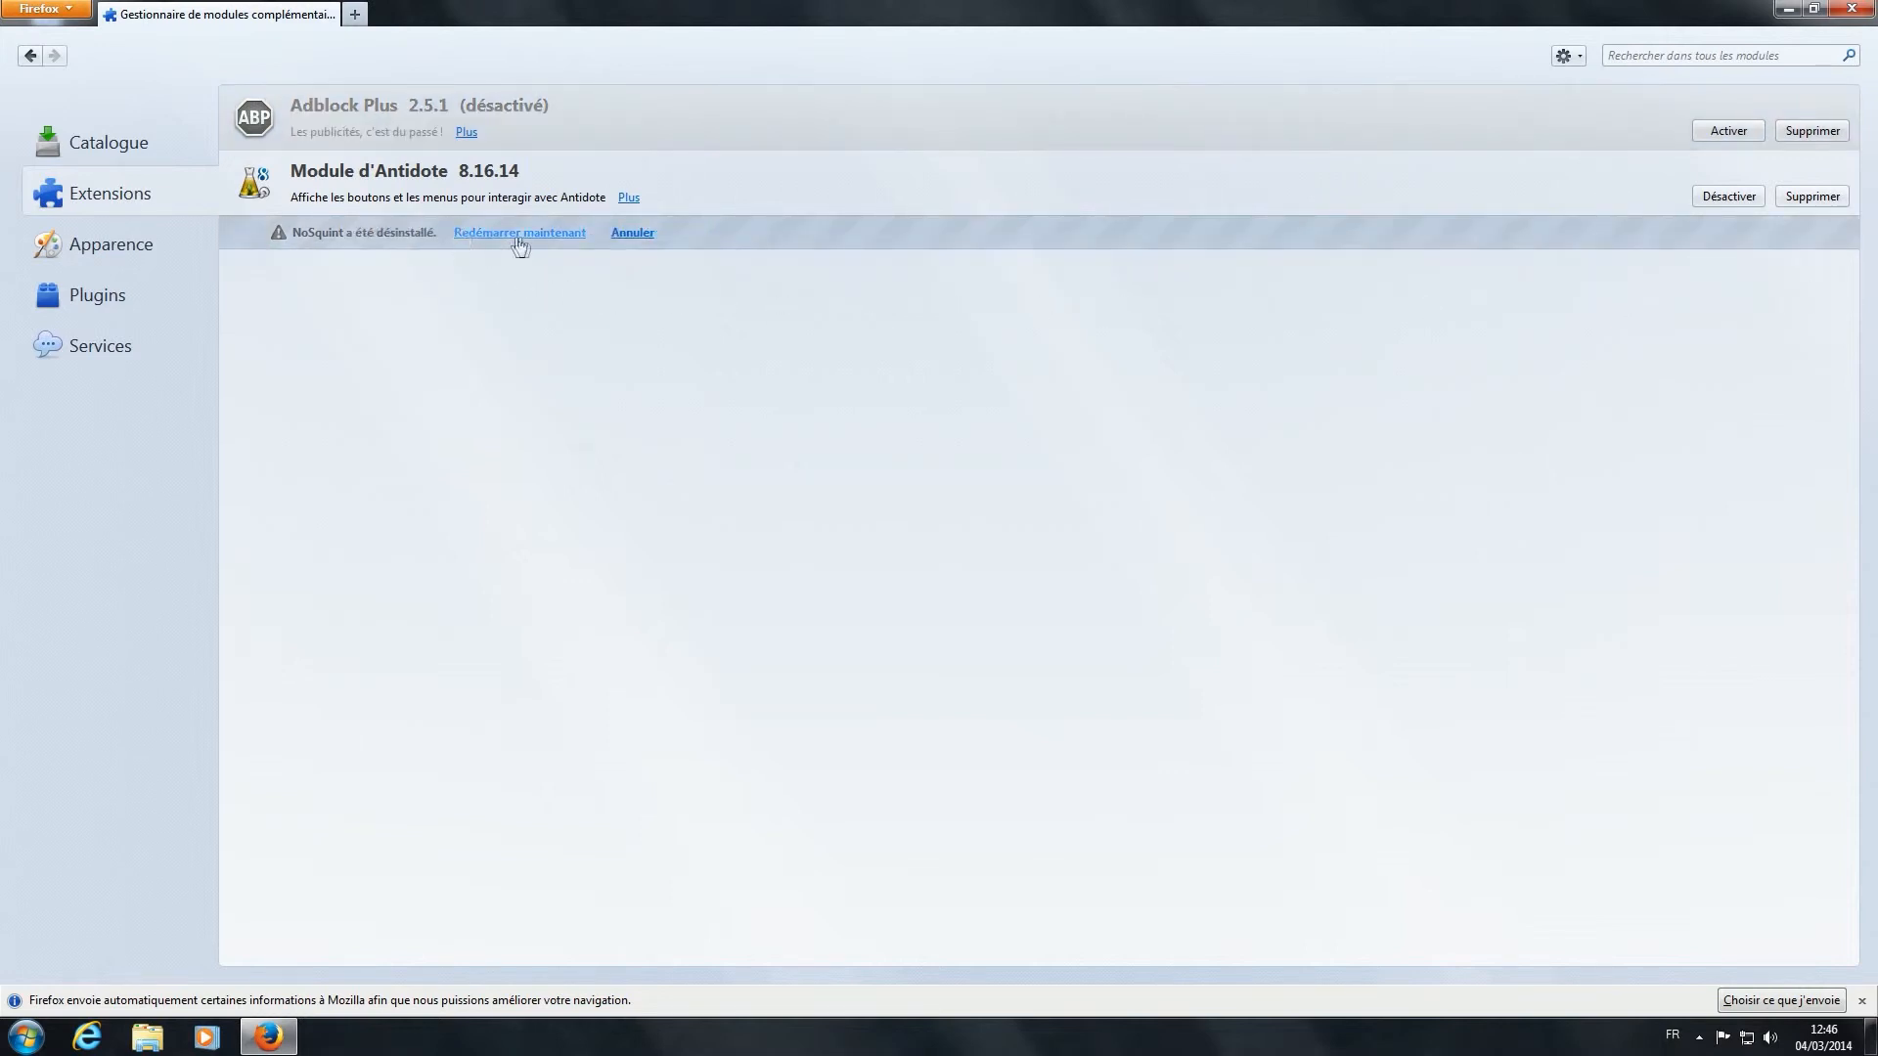
left_click(1815, 137)
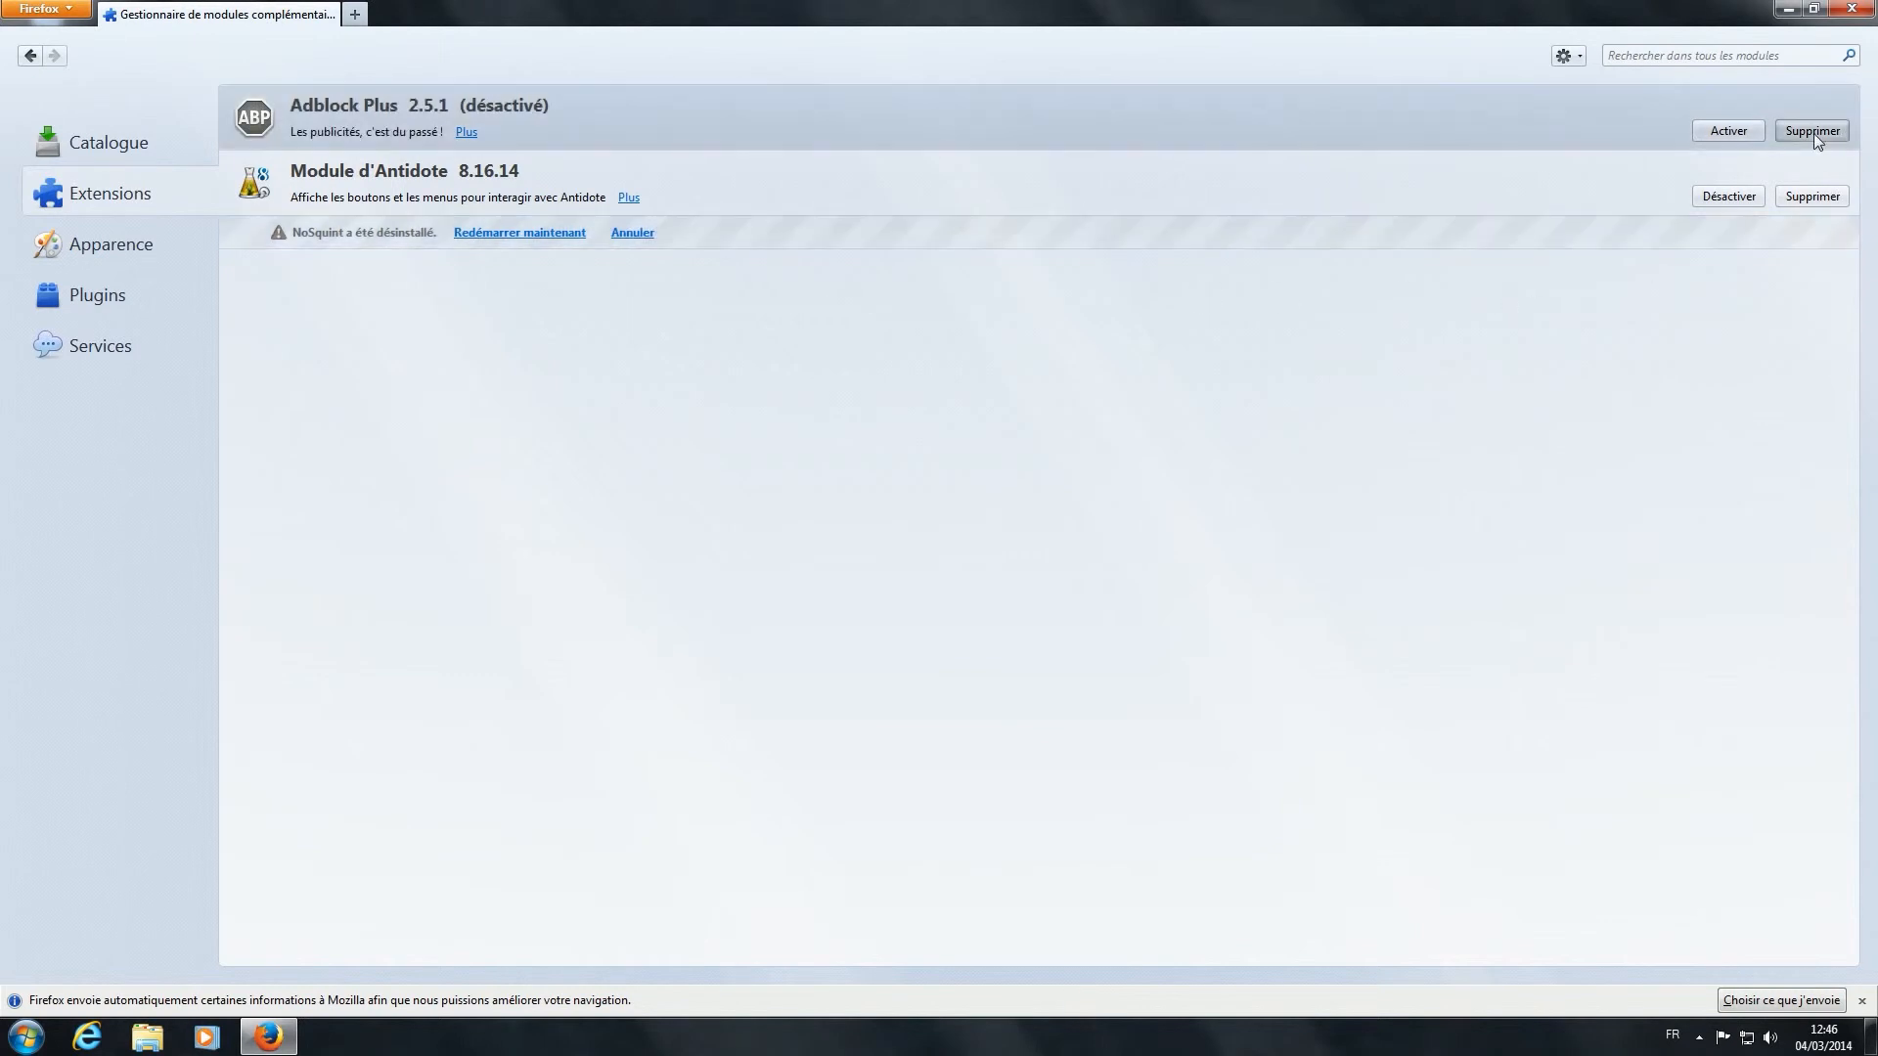
left_click(513, 201)
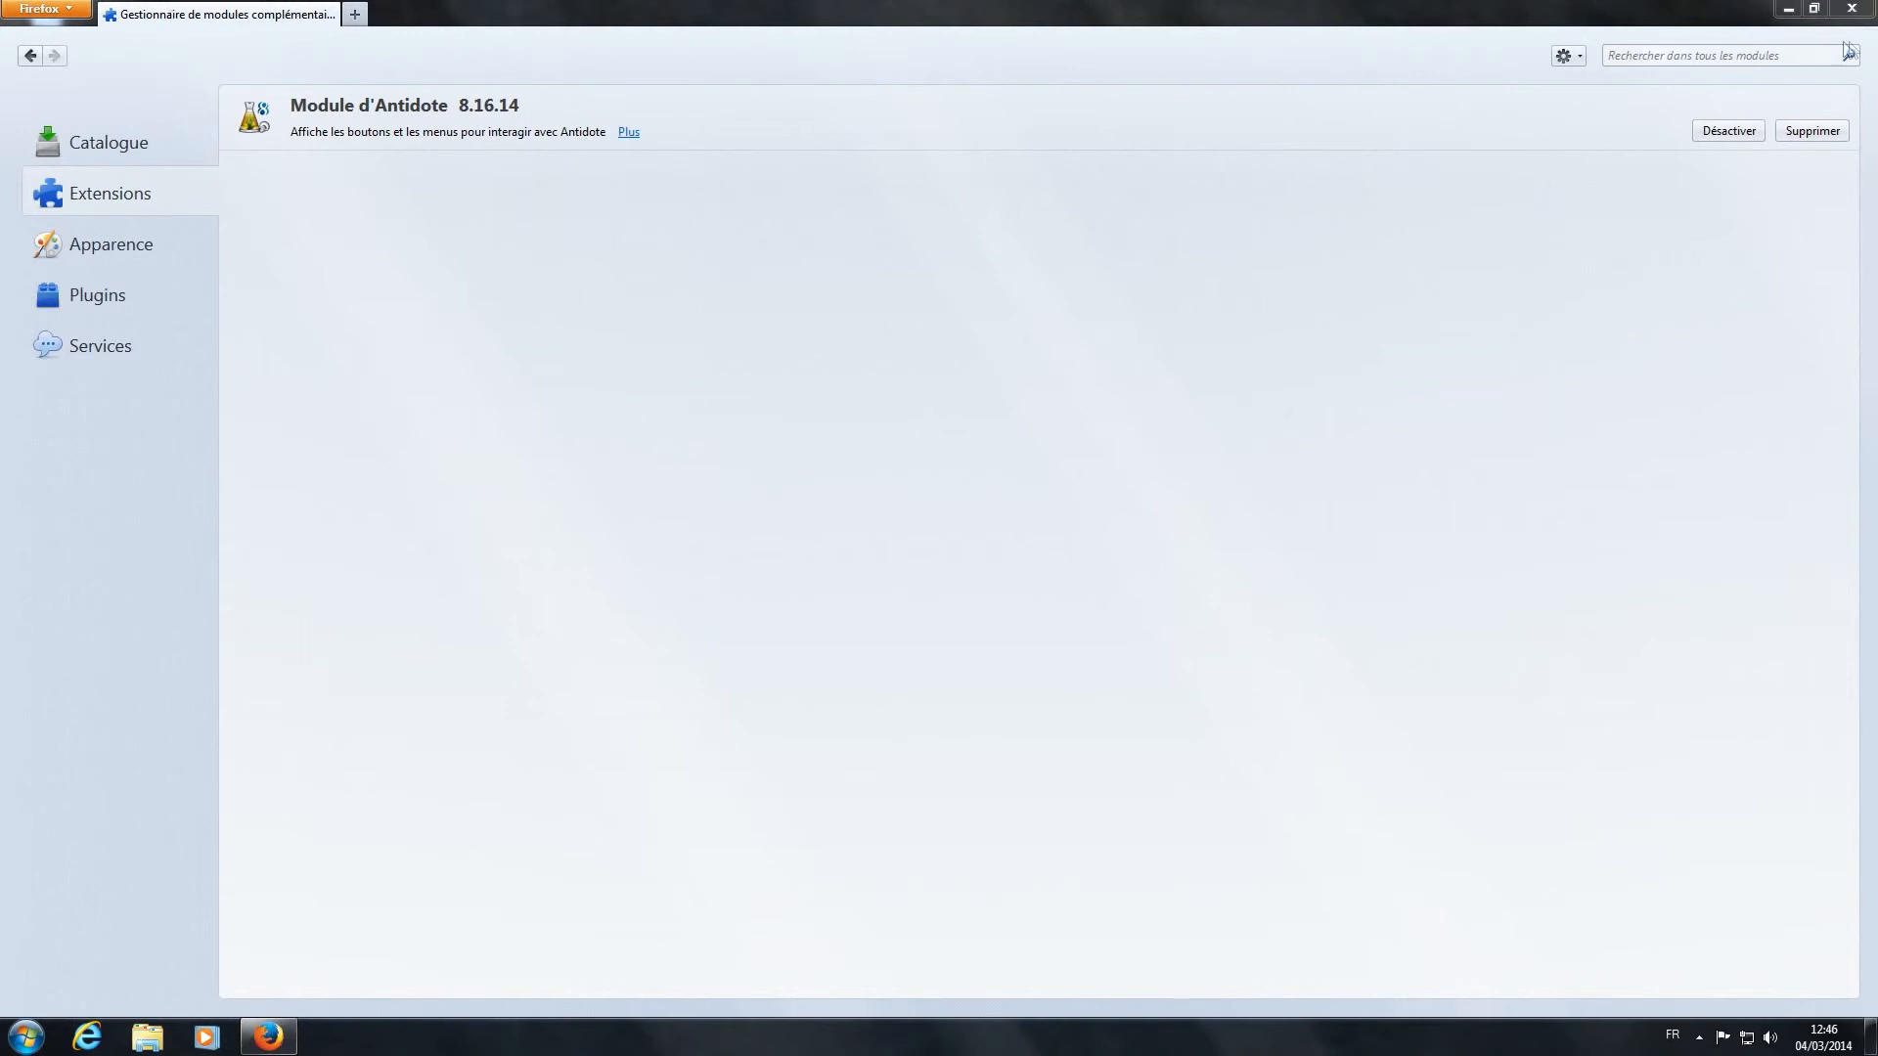
Open the Mozilla Firefox start page in a new tab.
left_click(67, 11)
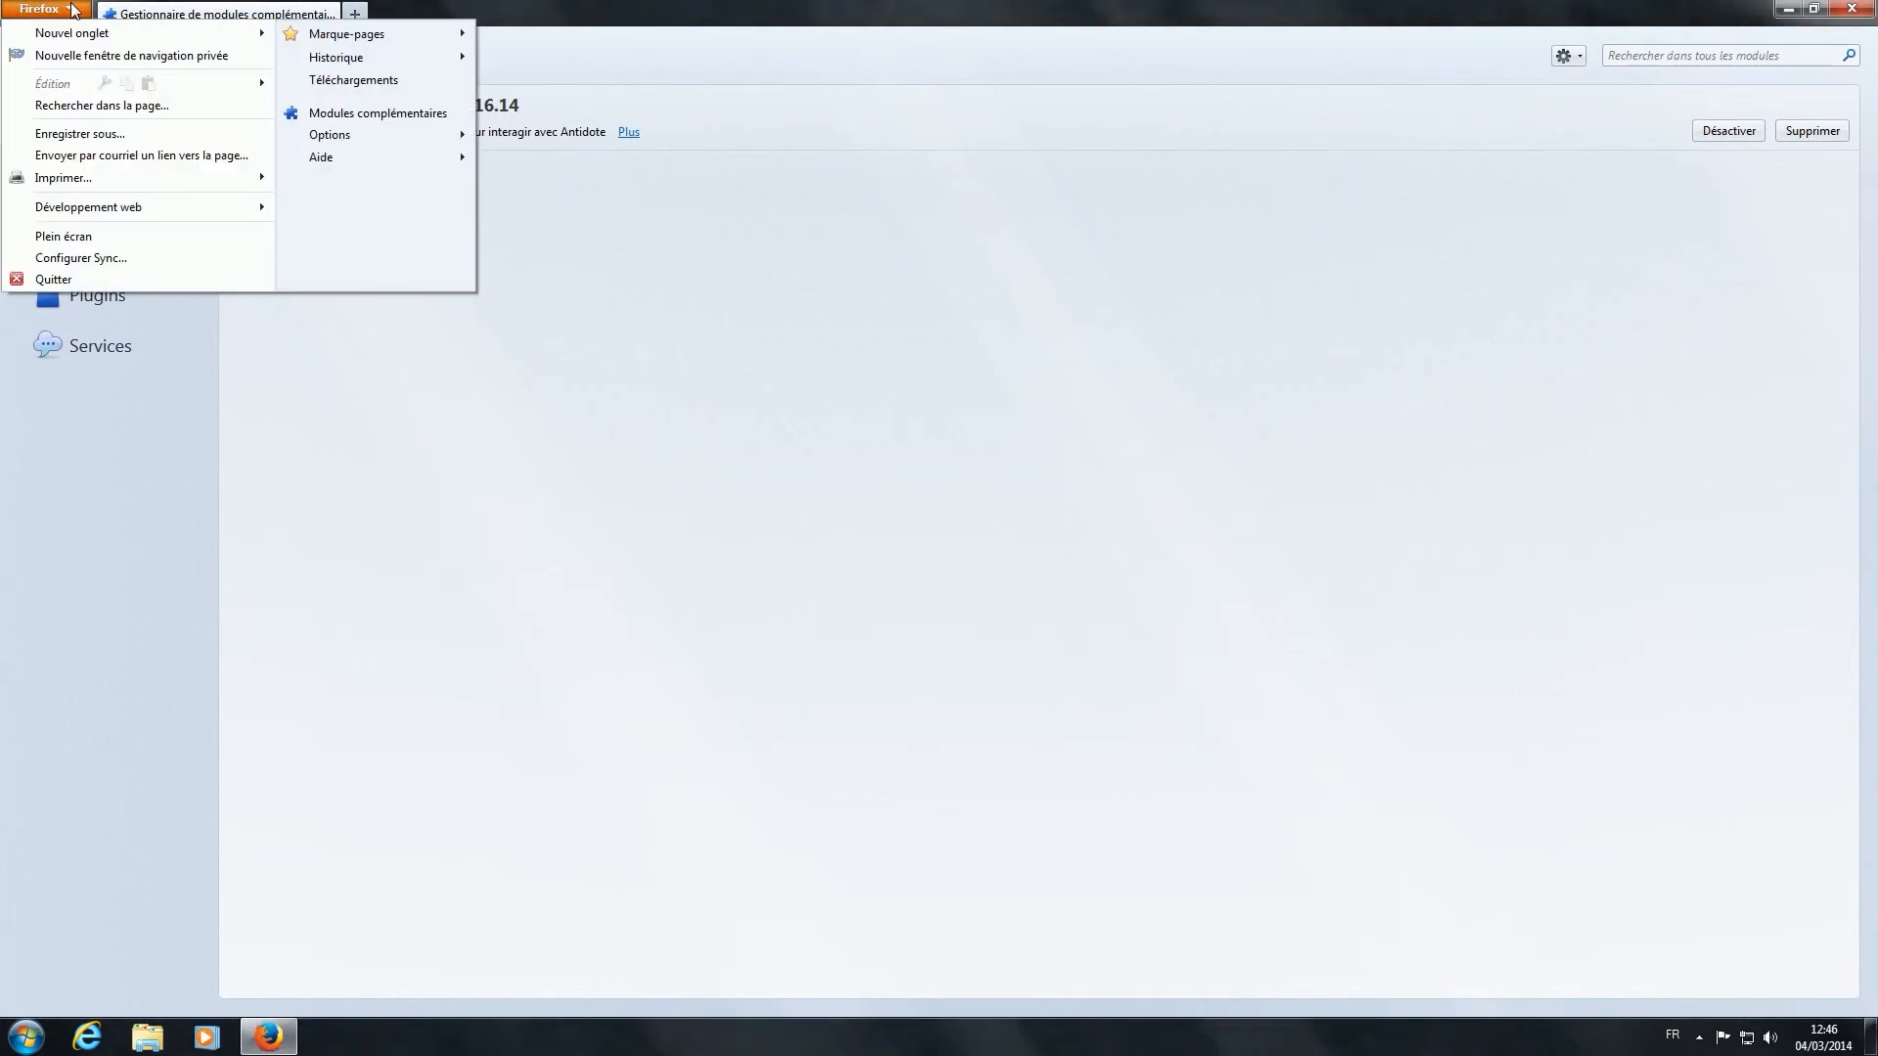
left_click(355, 14)
left_click(1859, 46)
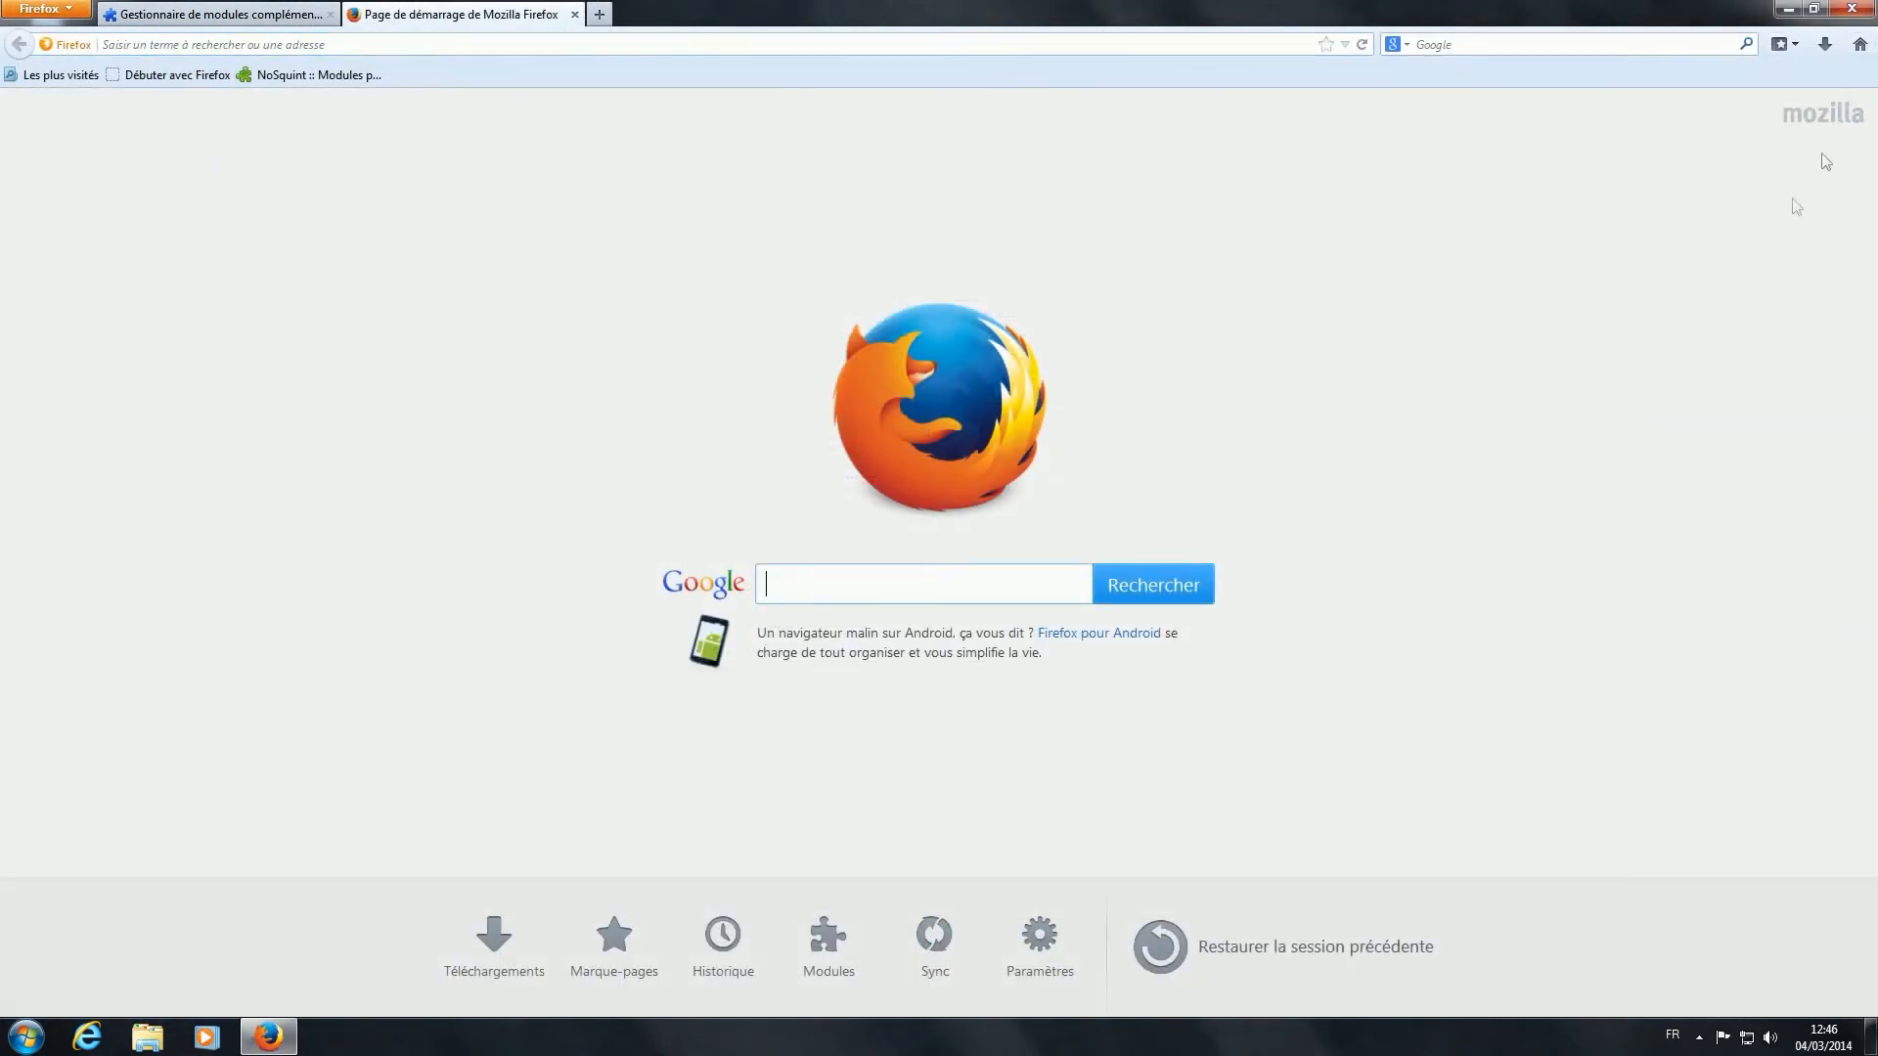
left_click(1371, 444)
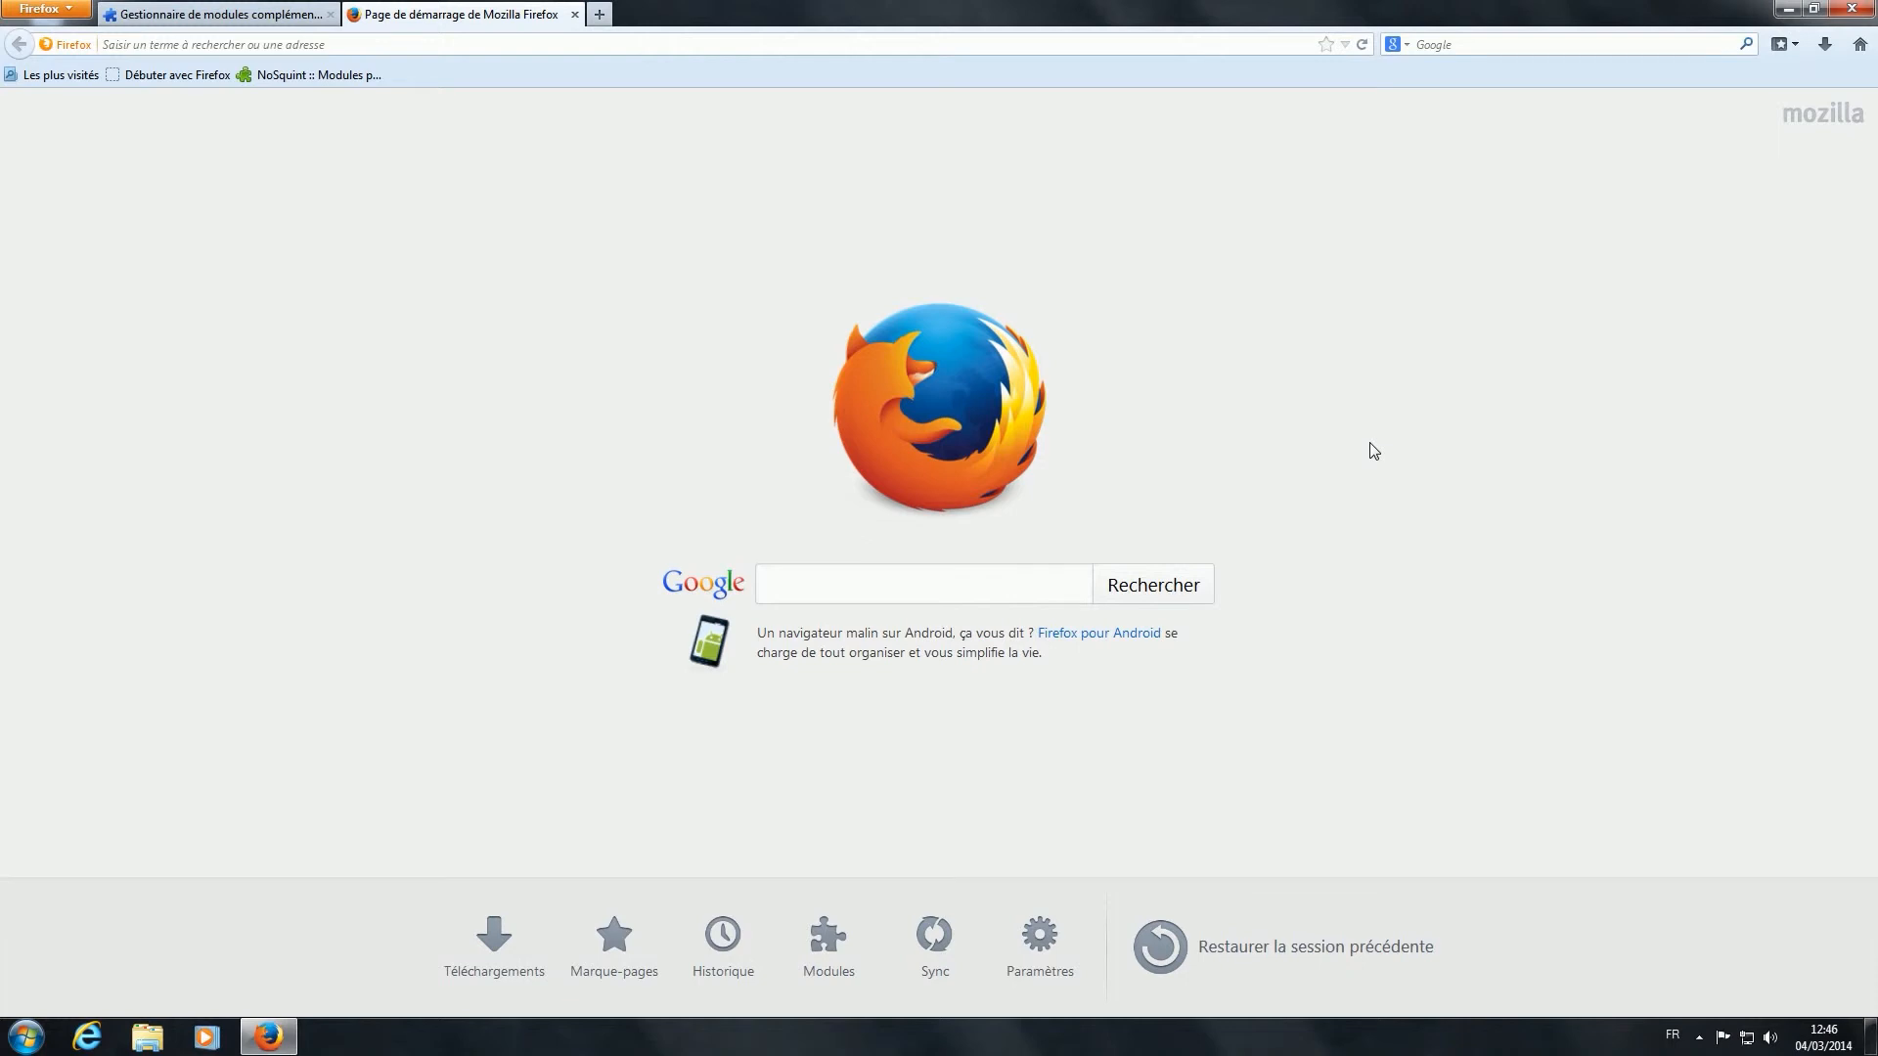
Search Google for "extension firefox", open the Modules pour Firefox site, and look over its featured and most popular extensions.
left_click(967, 585)
type("ex")
left_click(888, 627)
left_click(1138, 592)
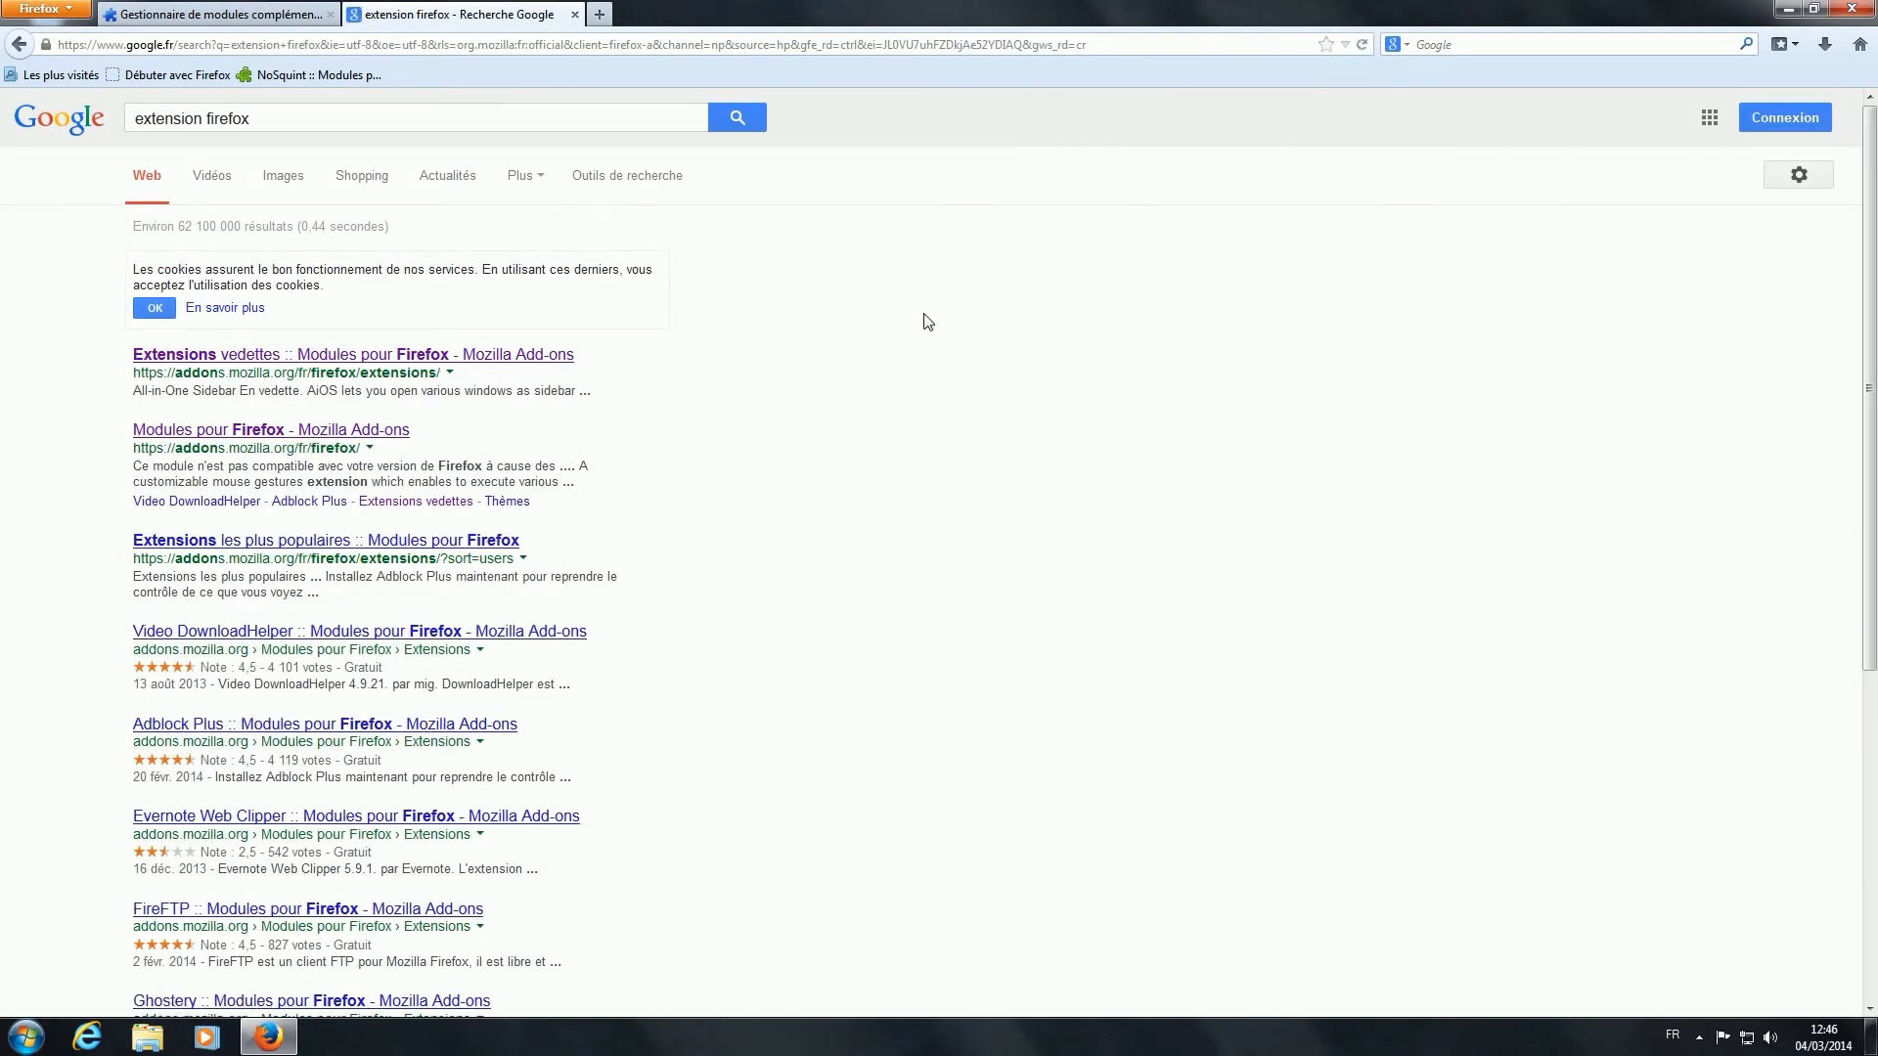
left_click(341, 429)
mouse_move(733, 391)
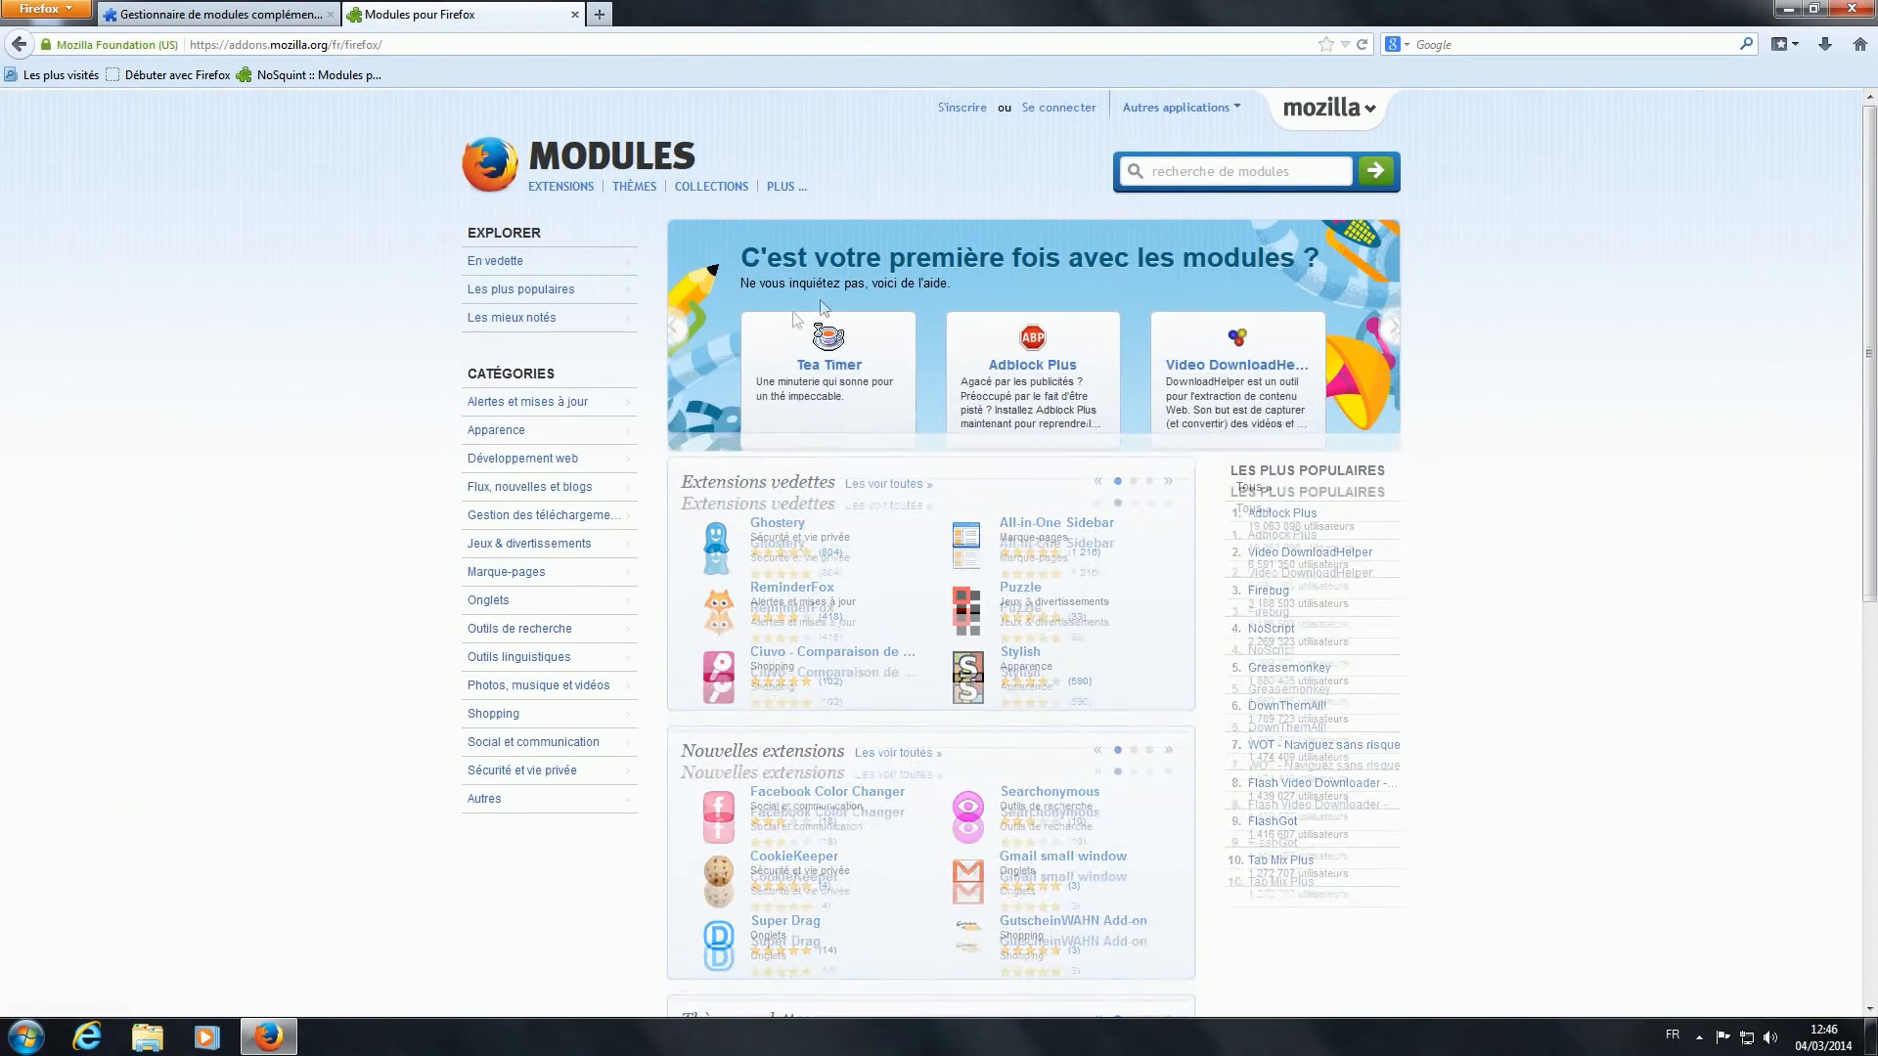
scroll(1614, 540, "down", 3)
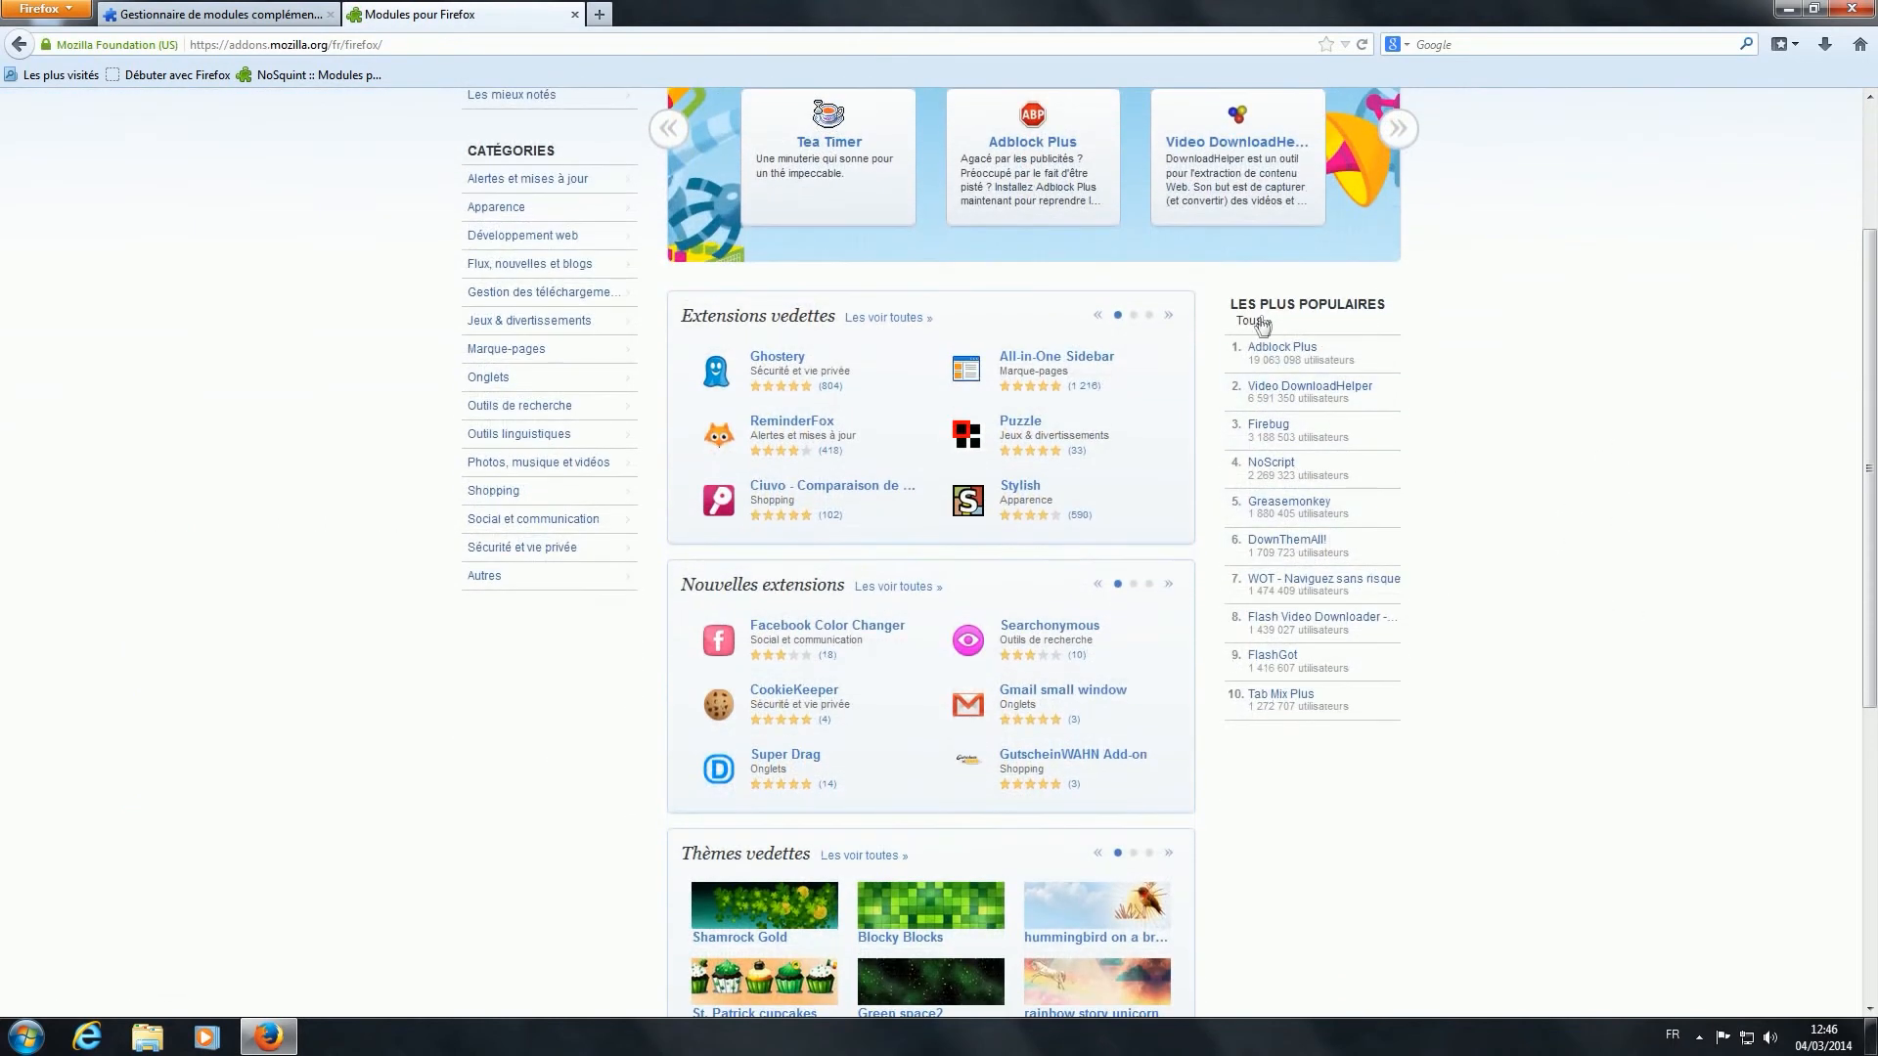
scroll(1606, 631, "up", 3)
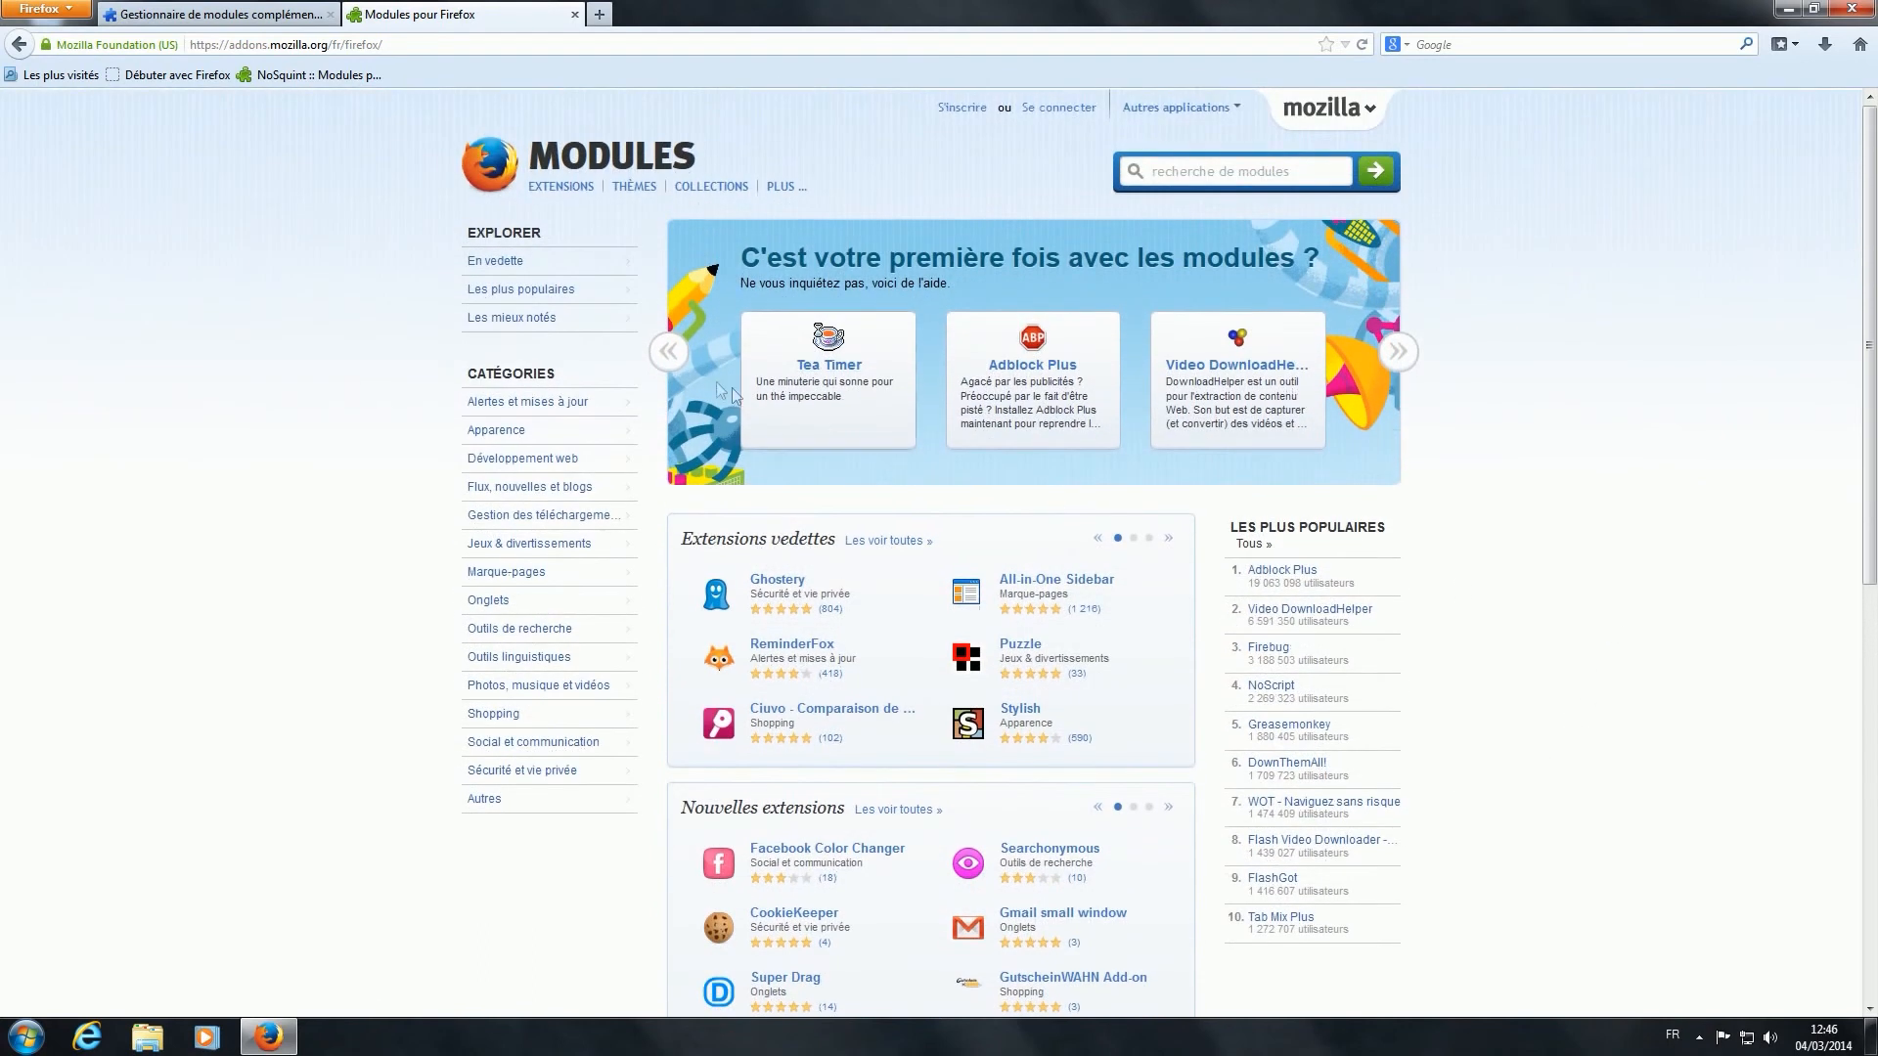